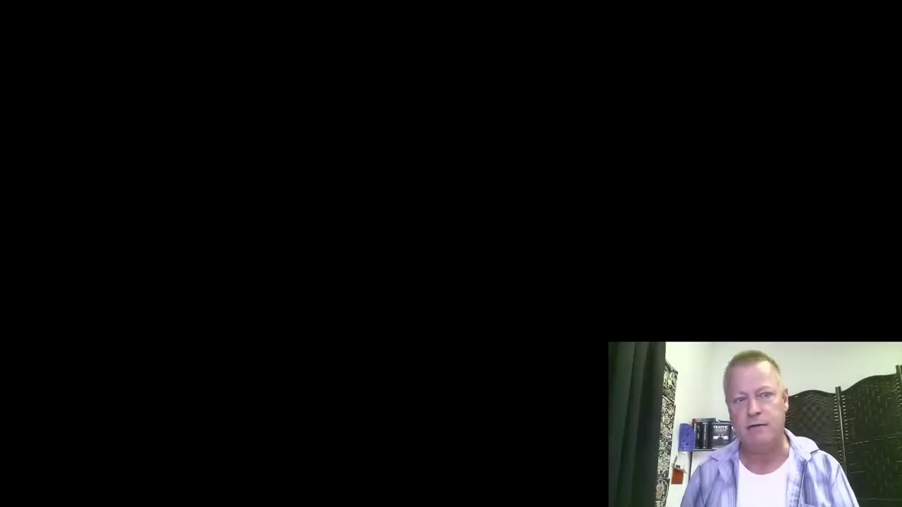
# Review the Profile Profits Cheatsheet landing page and compare it with the free eBook opt-in page.
pyautogui.scroll(-8, 475, 329)
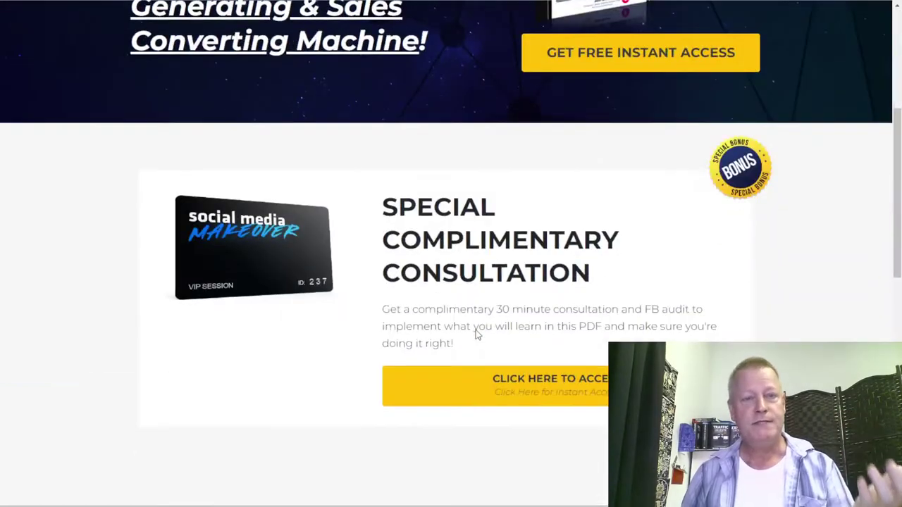
pyautogui.scroll(8, 475, 329)
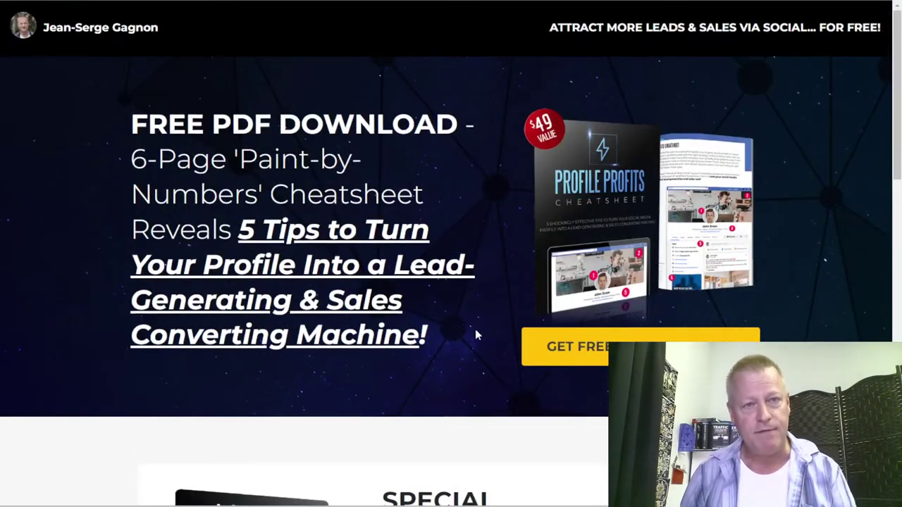
pyautogui.scroll(-4, 475, 329)
pyautogui.scroll(-4, 475, 335)
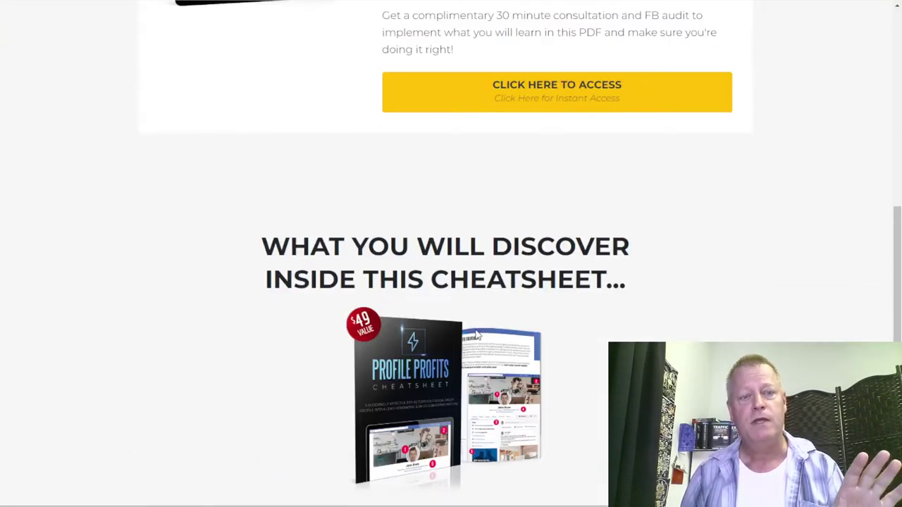
pyautogui.scroll(8, 485, 285)
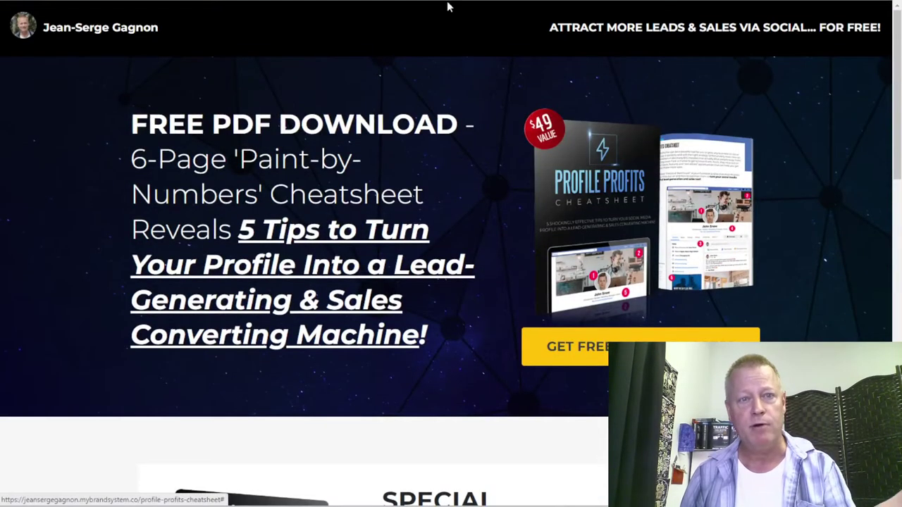
pyautogui.hotkey('ctrl', 'Tab')
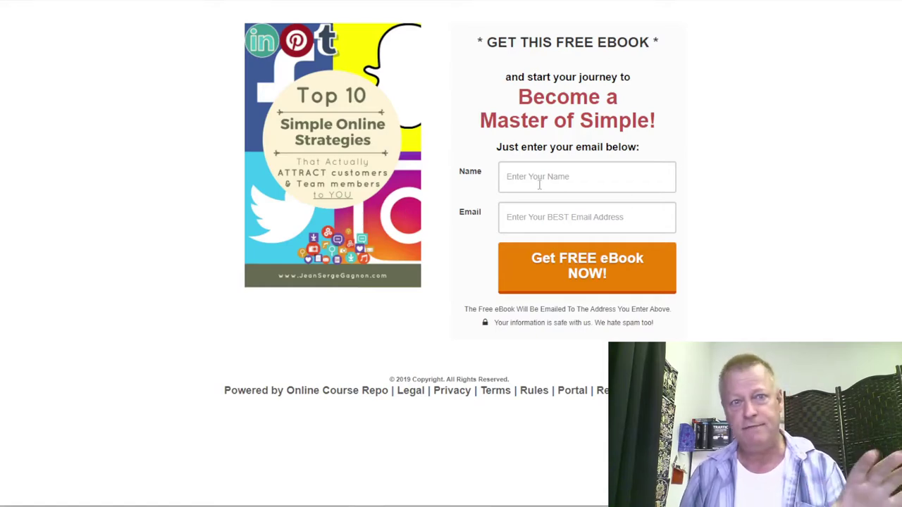
pyautogui.hotkey('ctrl', 'shift', 'Tab')
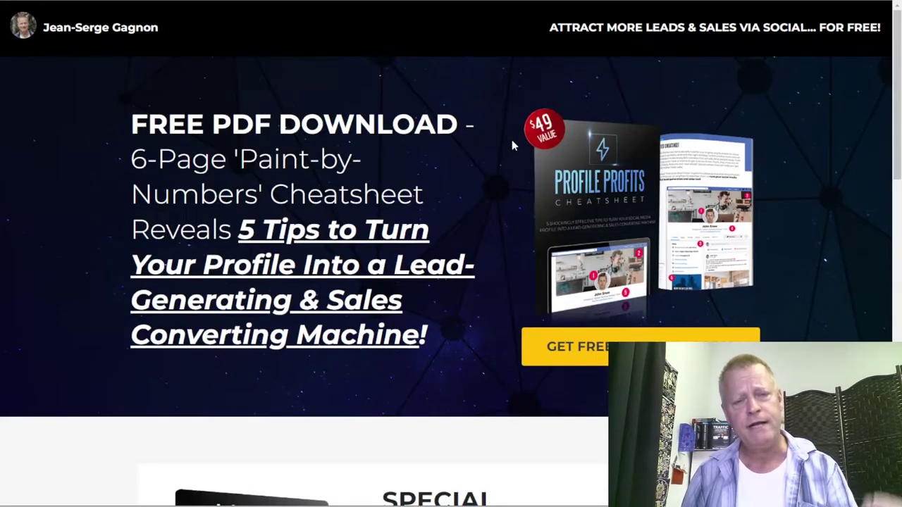
pyautogui.scroll(-6, 485, 282)
pyautogui.scroll(-5, 485, 282)
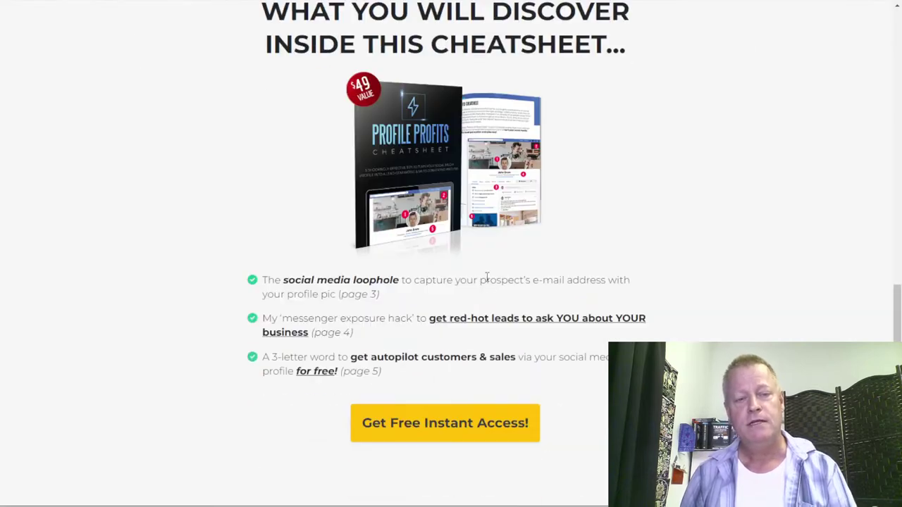
pyautogui.scroll(-2, 486, 277)
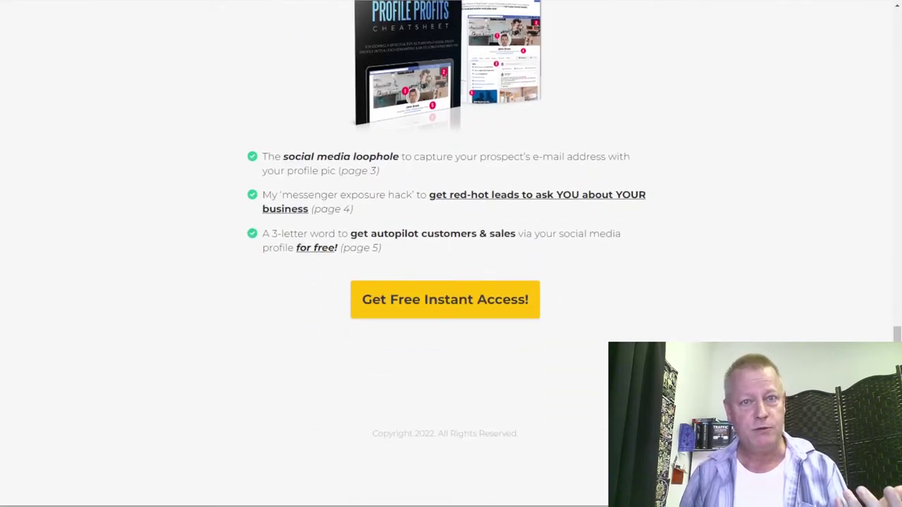
# Open the ClickFunnels site in a new browser tab, enter the member area and open the Active Group Users funnel.
pyautogui.hotkey('ctrl', 't')
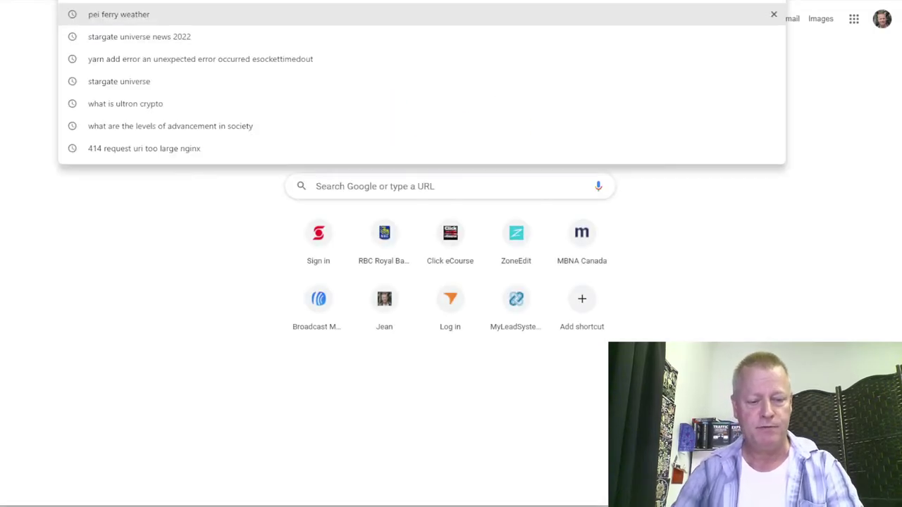
pyautogui.write('click')
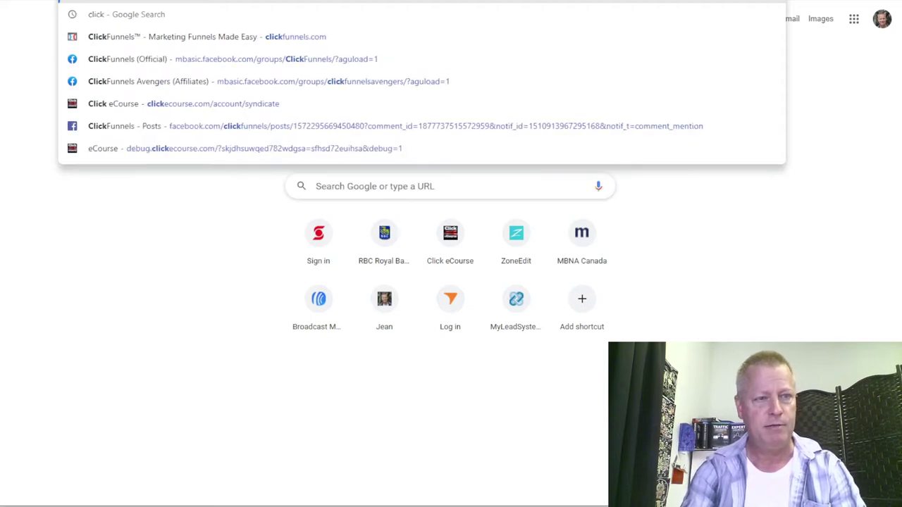
pyautogui.write('fun')
pyautogui.press('Return')
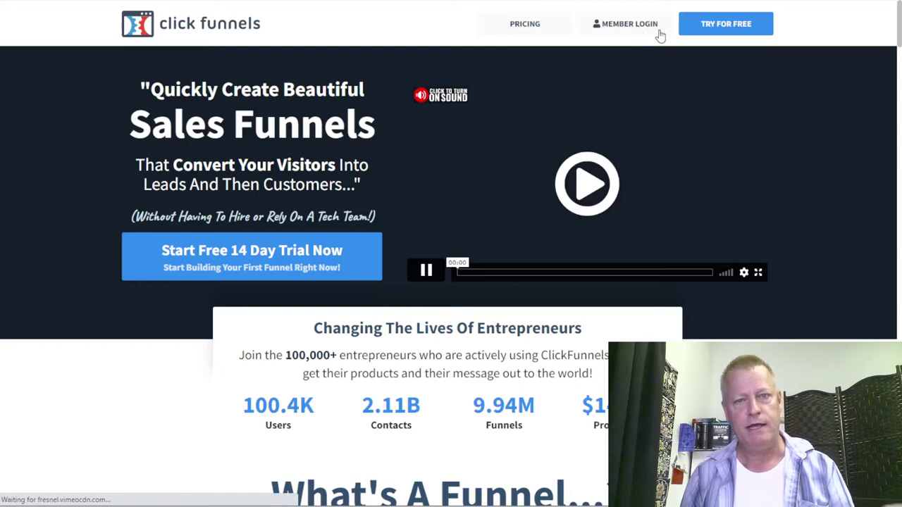
pyautogui.click(655, 33)
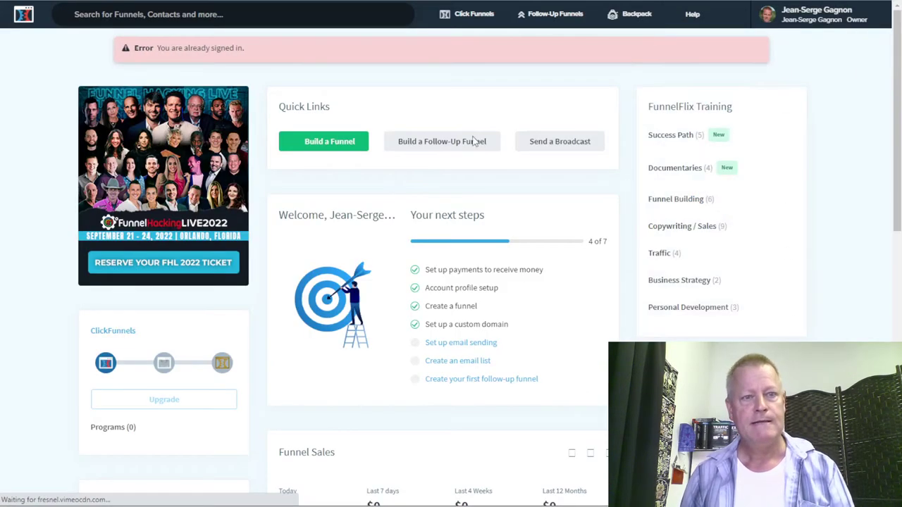
pyautogui.moveTo(476, 28)
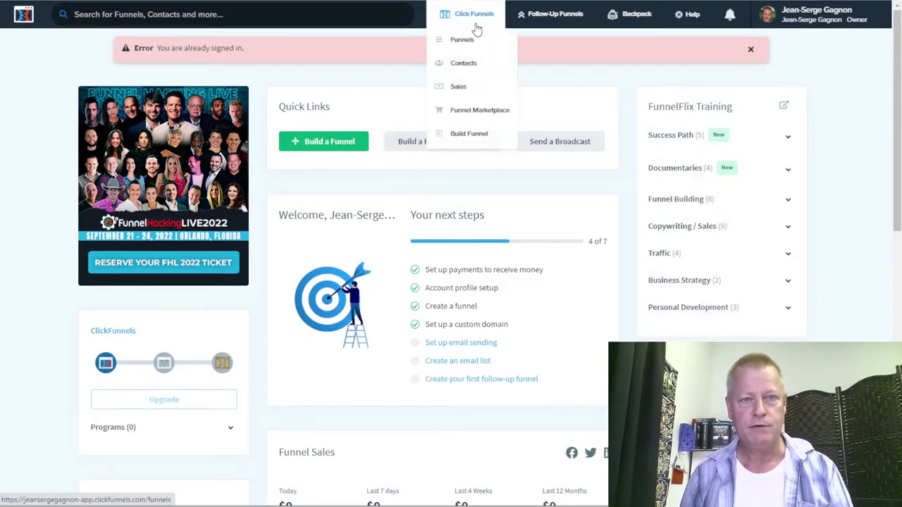
pyautogui.click(465, 356)
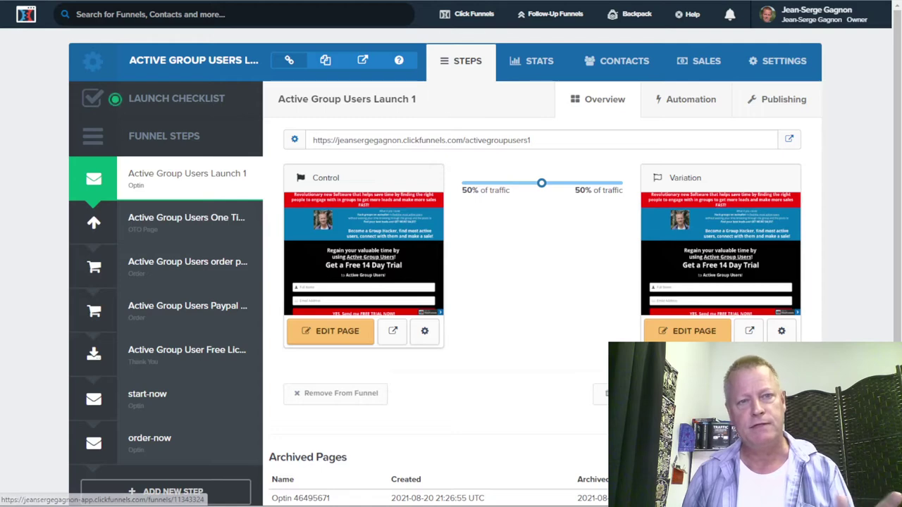
# Build a new Collect Emails funnel named "etst" with the classic funnel builder.
pyautogui.moveTo(486, 27)
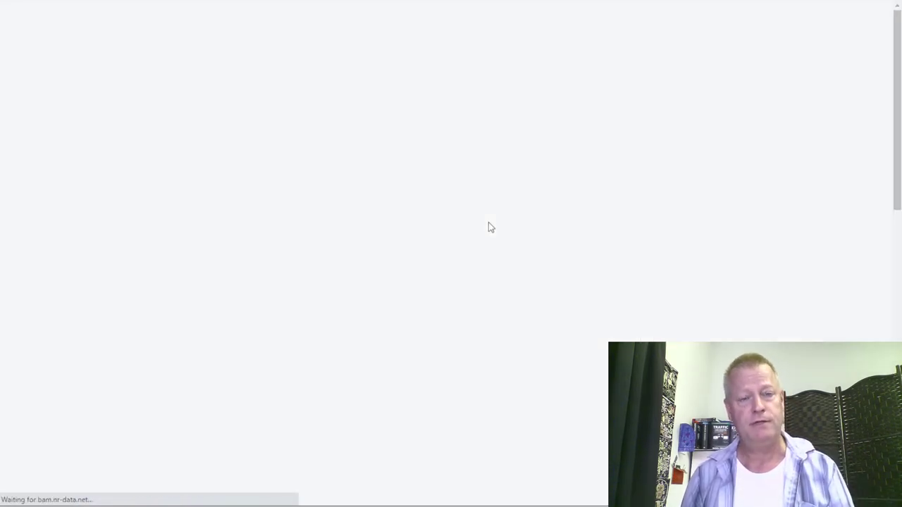
pyautogui.click(777, 77)
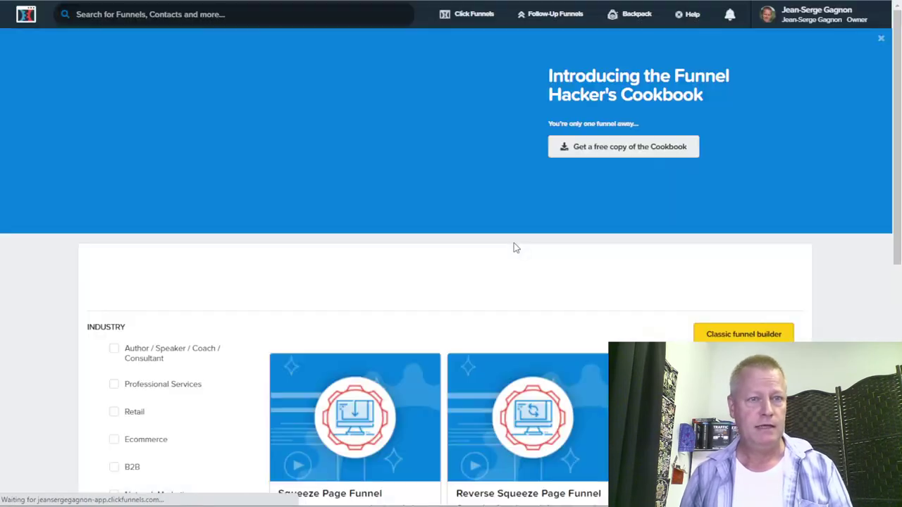
pyautogui.scroll(-3, 503, 264)
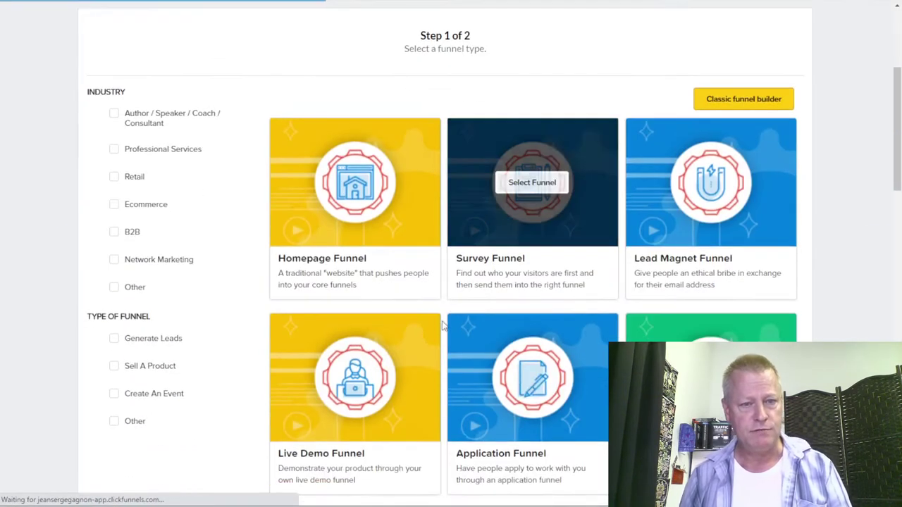
pyautogui.click(710, 182)
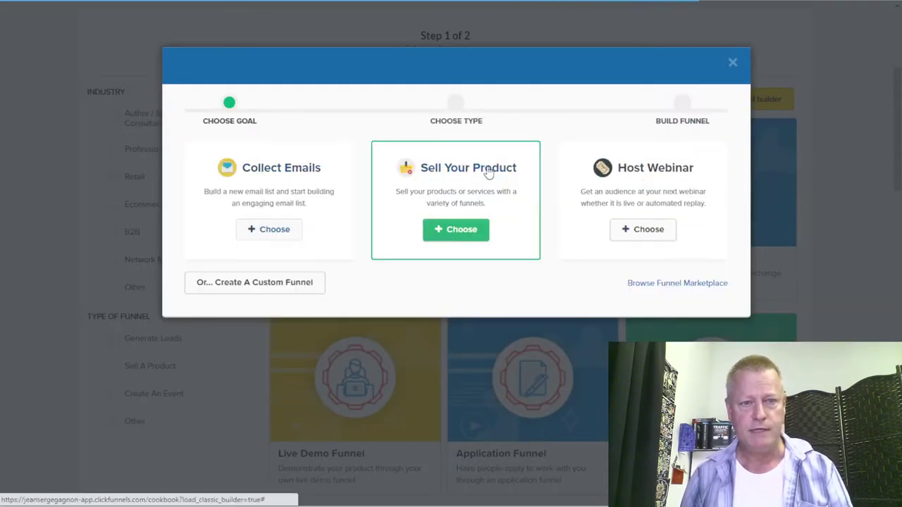
pyautogui.click(271, 233)
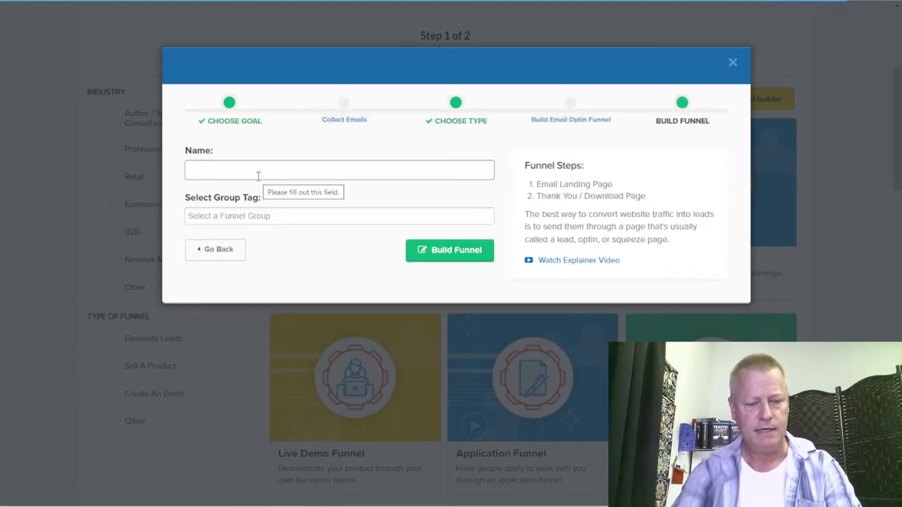
pyautogui.write('etst')
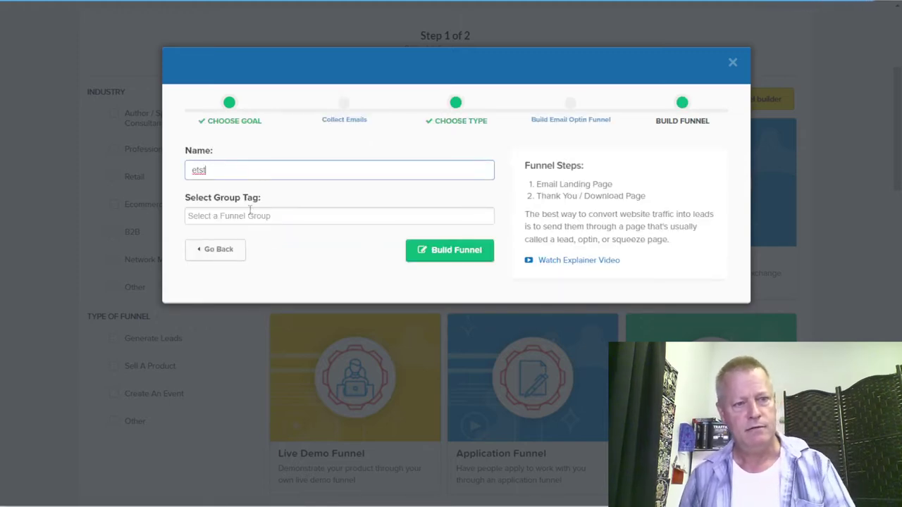
pyautogui.click(442, 248)
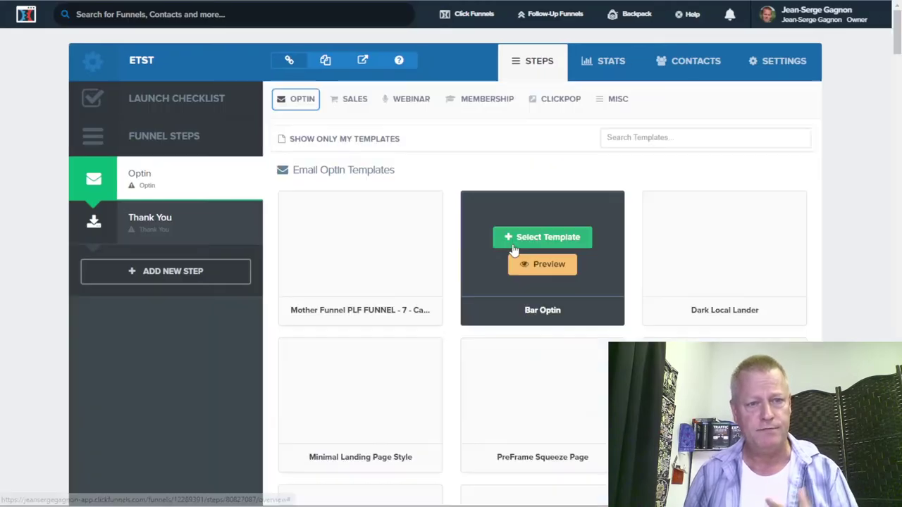
# Browse the email opt-in templates available for the Optin step of the new funnel.
pyautogui.scroll(-3, 451, 255)
pyautogui.scroll(-10, 603, 280)
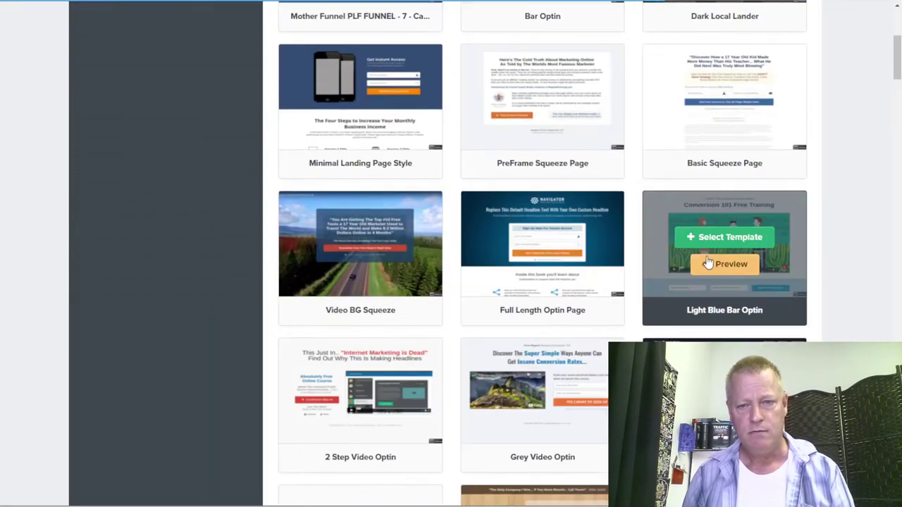
pyautogui.scroll(-20, 484, 335)
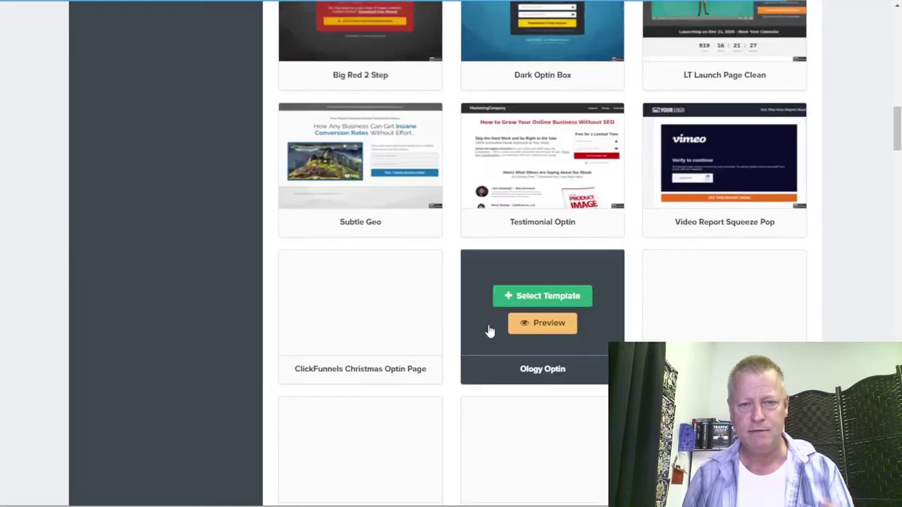
pyautogui.scroll(-5, 492, 329)
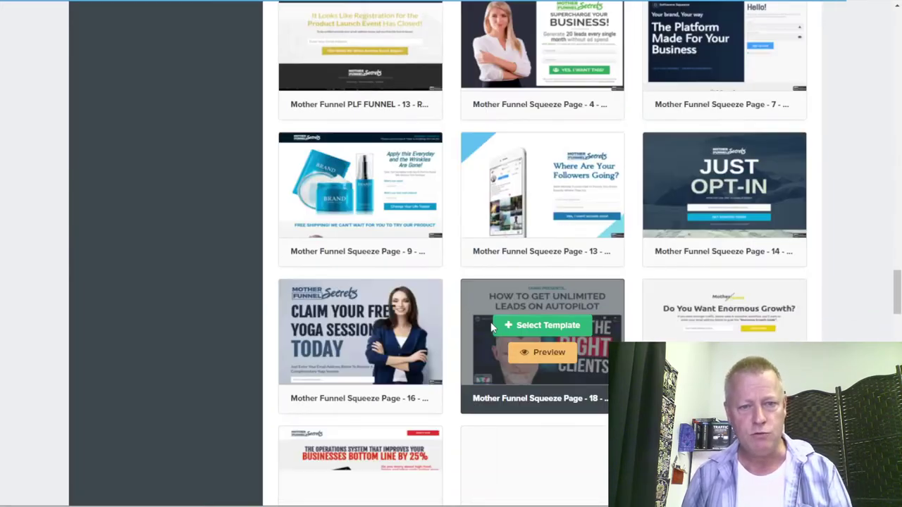
pyautogui.scroll(20, 465, 331)
pyautogui.scroll(15, 467, 354)
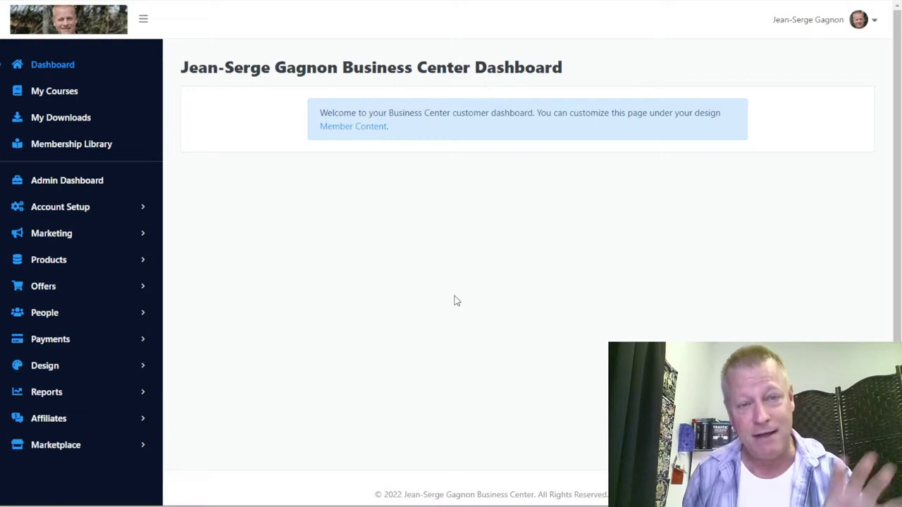
# Add a new funnel named "masterofsimple" in the Business Center's Funnel Manager, using the Lead Magnet flow.
pyautogui.click(57, 235)
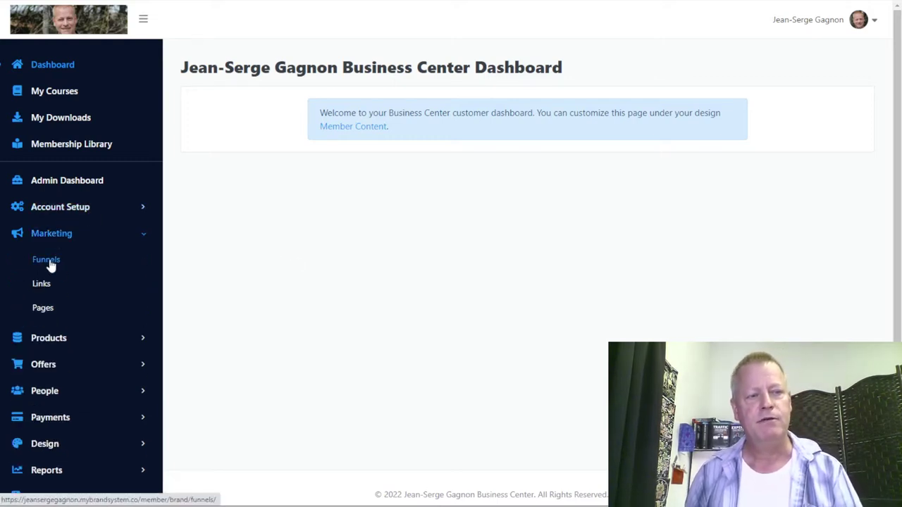
pyautogui.click(48, 261)
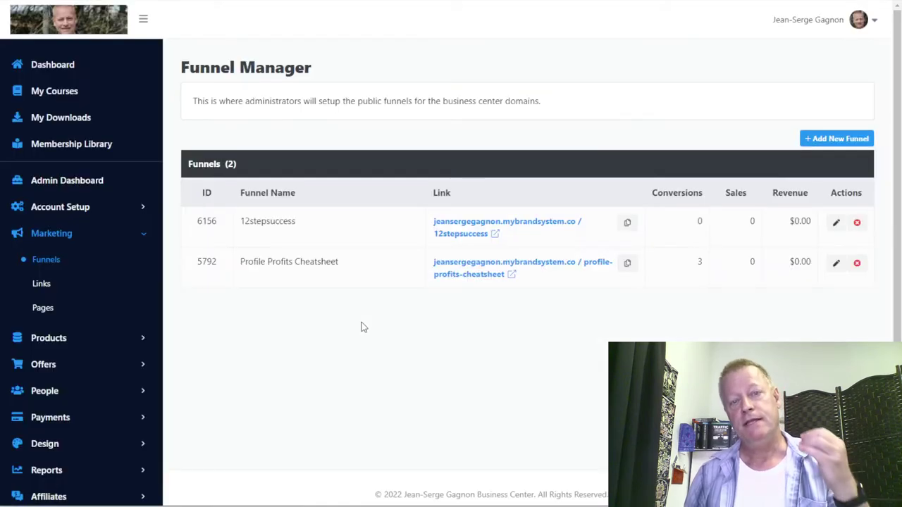
pyautogui.click(826, 145)
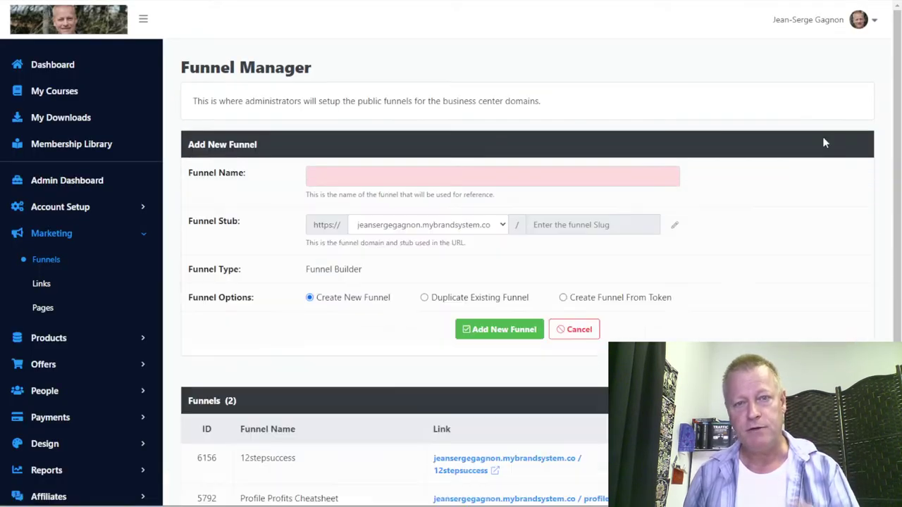
pyautogui.click(440, 184)
pyautogui.write('sterof')
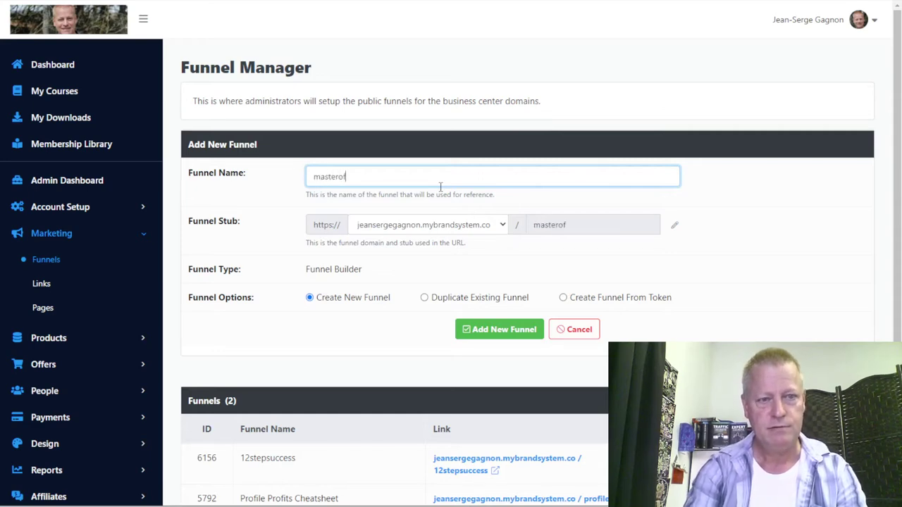
pyautogui.write('asterofsimple')
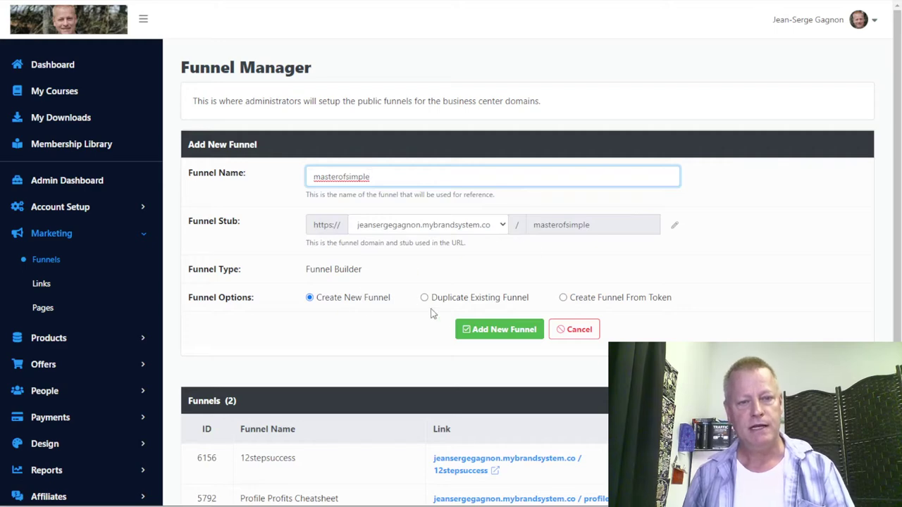
pyautogui.click(502, 329)
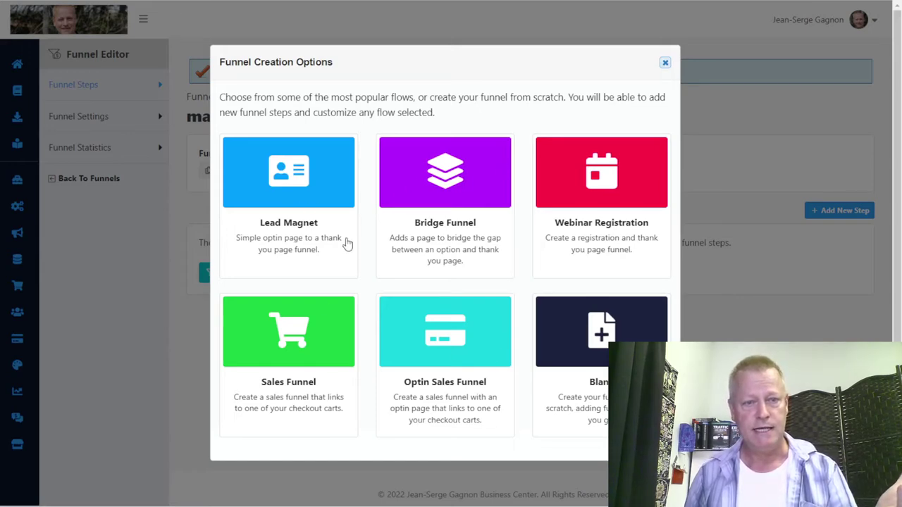
pyautogui.click(301, 190)
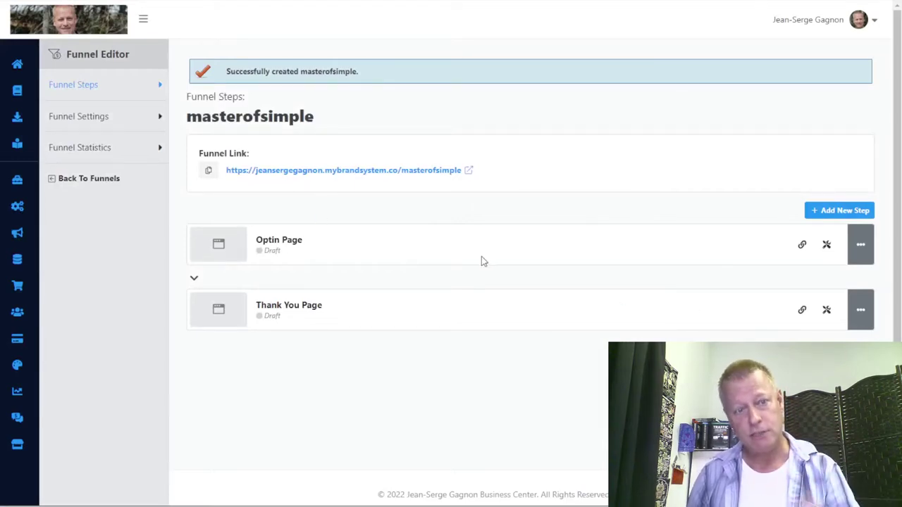
# Edit the funnel's Optin Page and apply the "Instant Download: Secret Top Earner Formula" opt-in template.
pyautogui.click(827, 246)
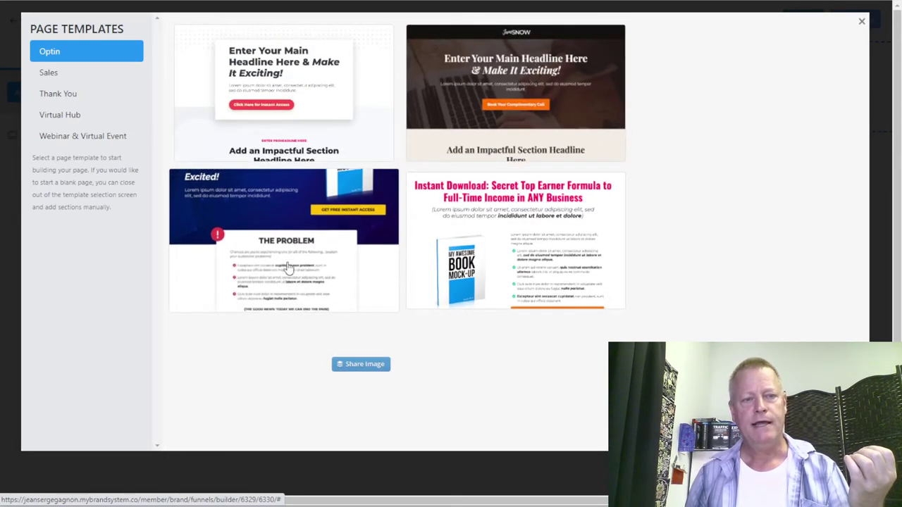
pyautogui.click(539, 248)
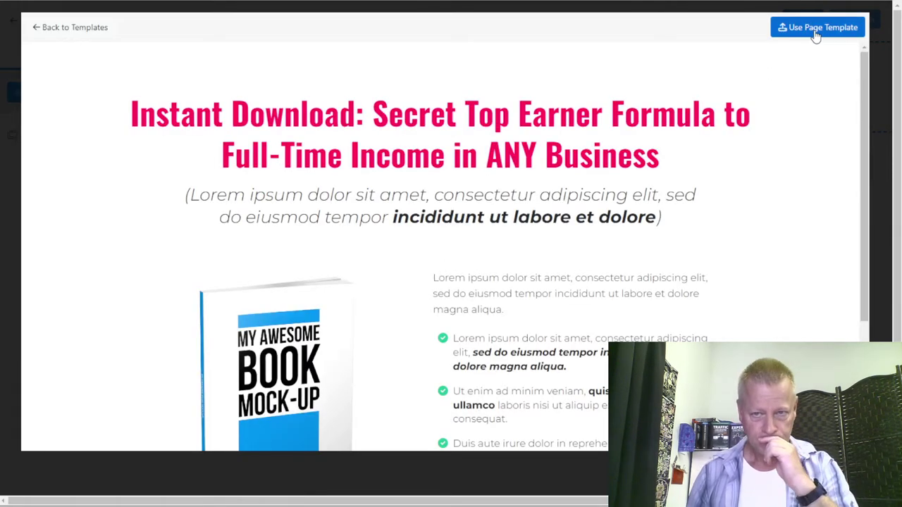
pyautogui.scroll(-3, 730, 297)
pyautogui.scroll(3, 730, 297)
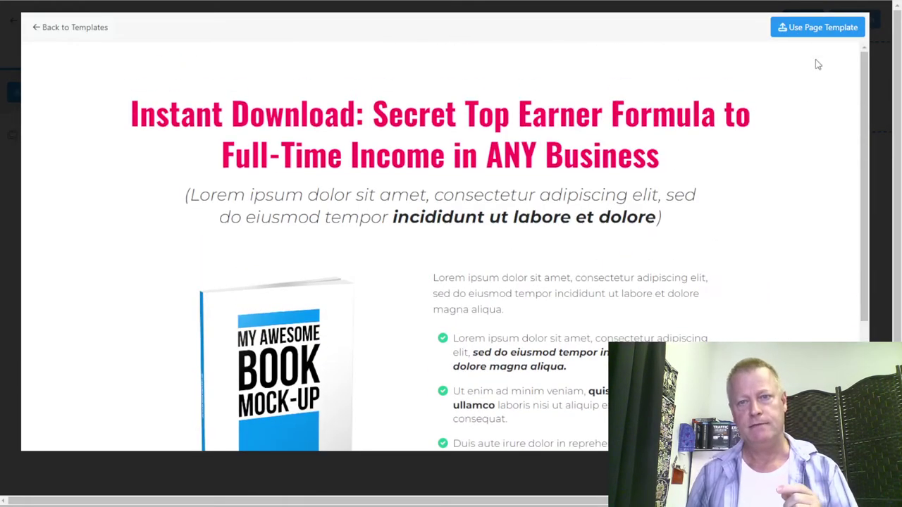
pyautogui.click(805, 27)
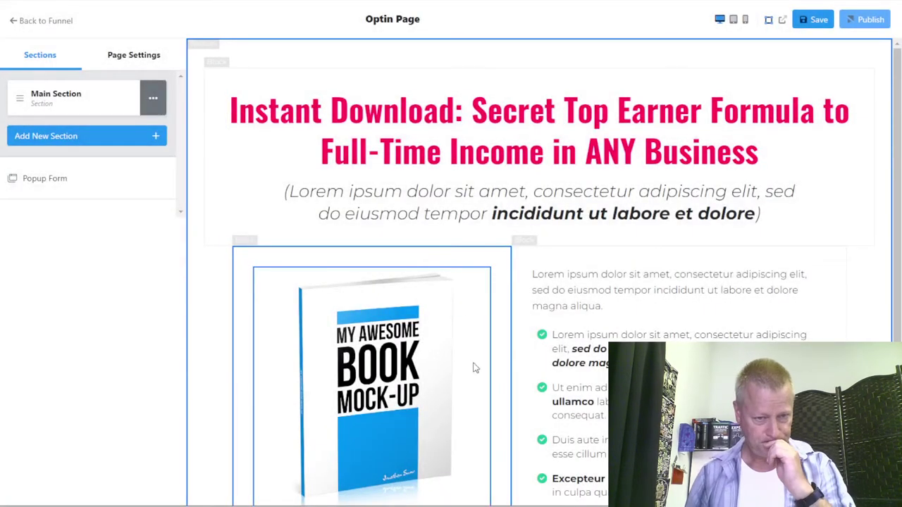
# Open the file picker for uploading a replacement for the book mock-up image.
pyautogui.click(373, 409)
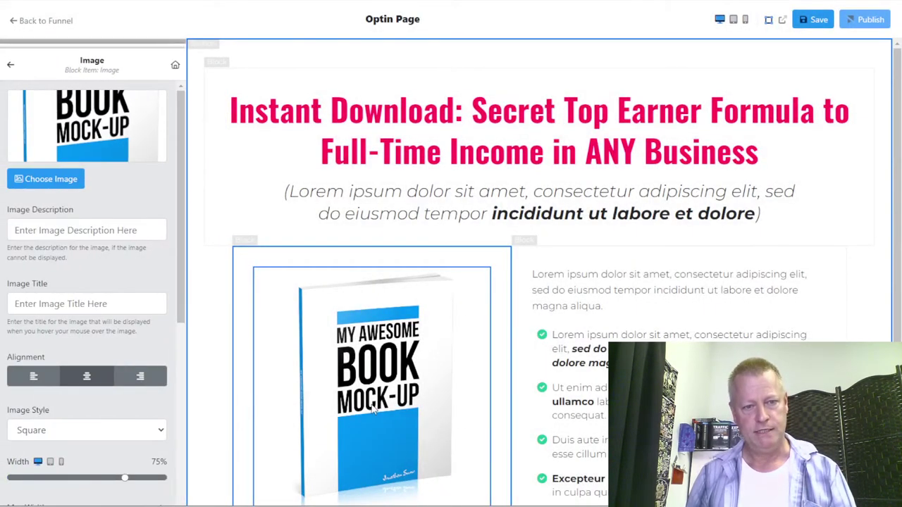
pyautogui.click(56, 181)
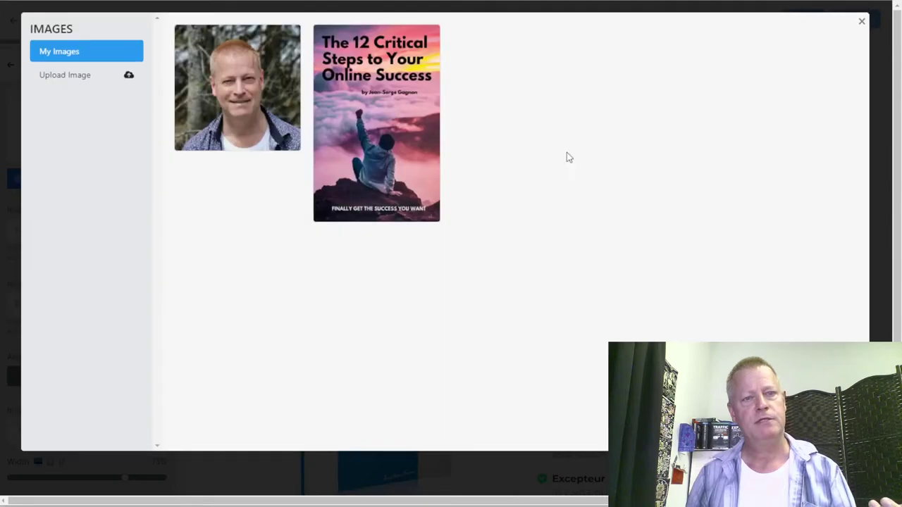
pyautogui.click(76, 80)
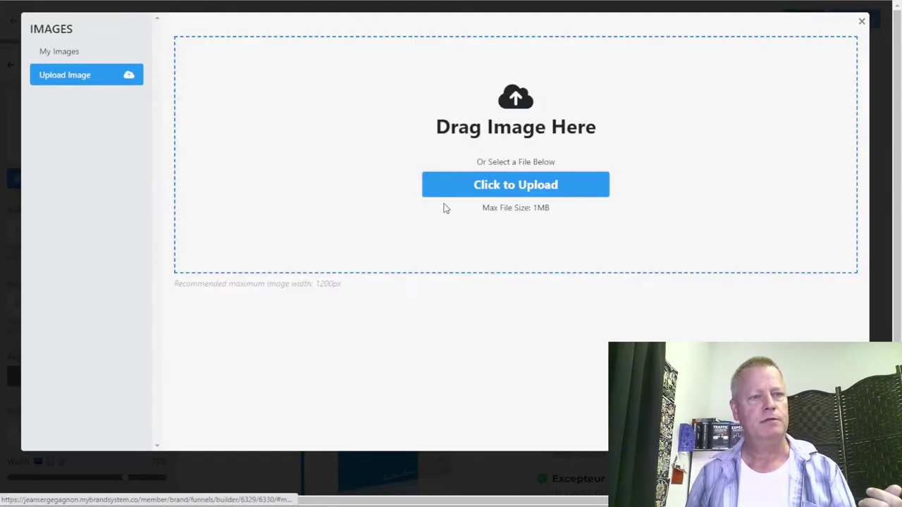
pyautogui.click(502, 183)
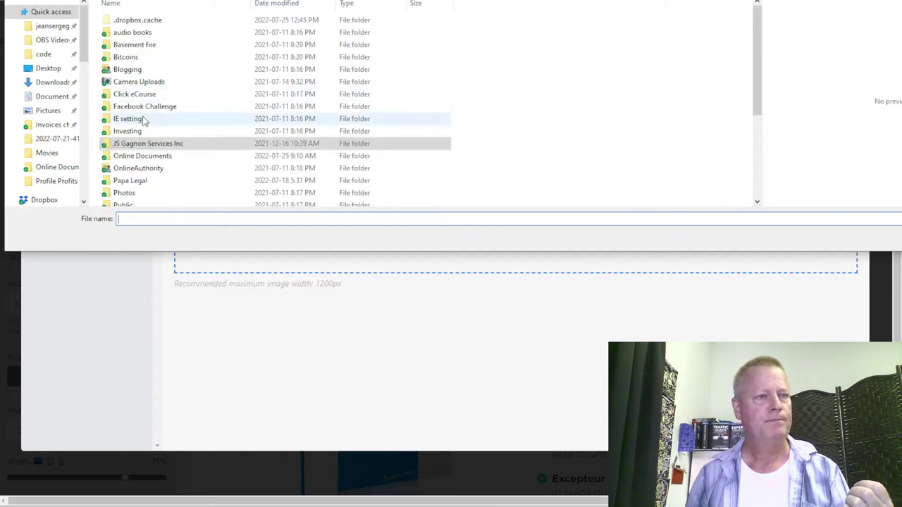
# Browse the local folders and select "Top 10 Simple Online Strategies eBook - cover-640.jpg".
pyautogui.click(56, 26)
pyautogui.scroll(-4, 133, 86)
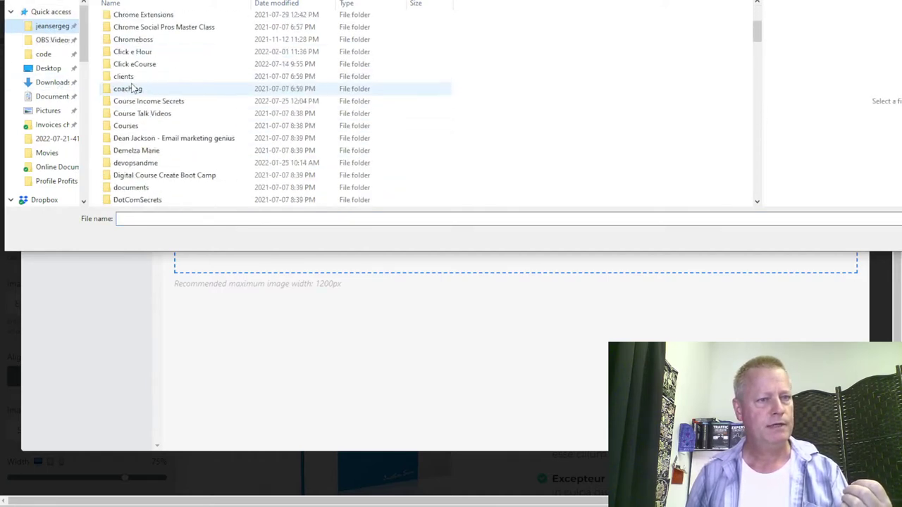
pyautogui.scroll(2, 133, 86)
pyautogui.hotkey('alt', 'Up')
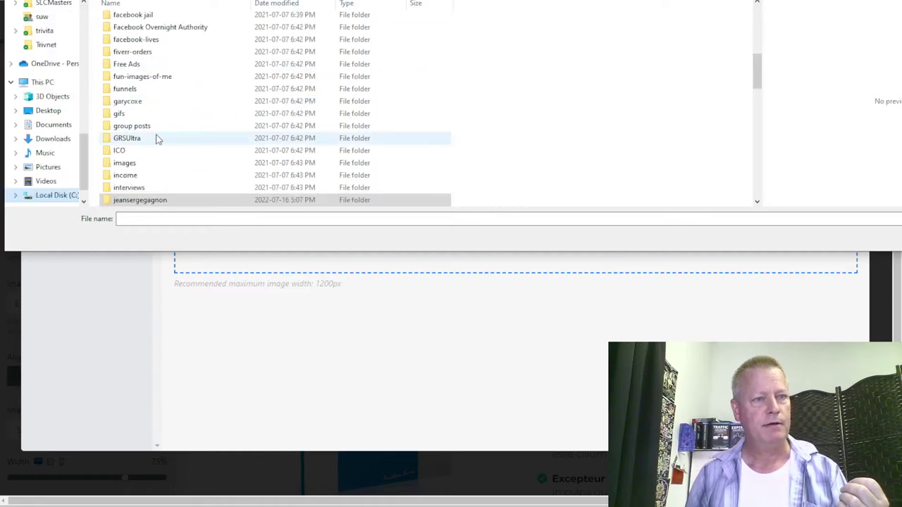
pyautogui.scroll(6, 127, 122)
pyautogui.scroll(2, 128, 124)
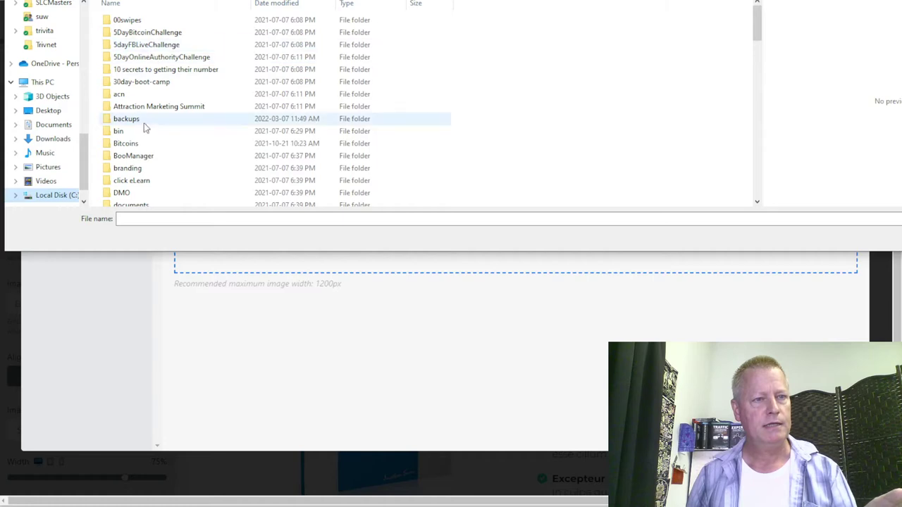
pyautogui.scroll(-15, 144, 124)
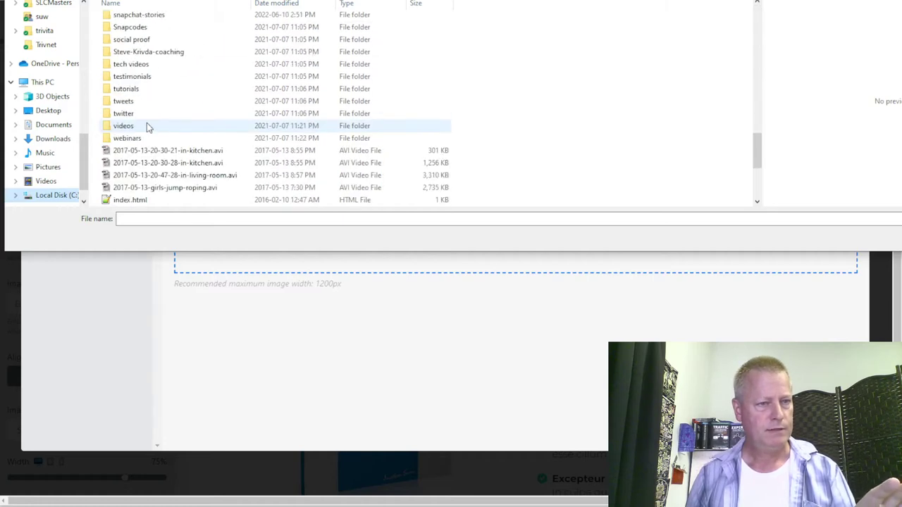
pyautogui.scroll(15, 146, 125)
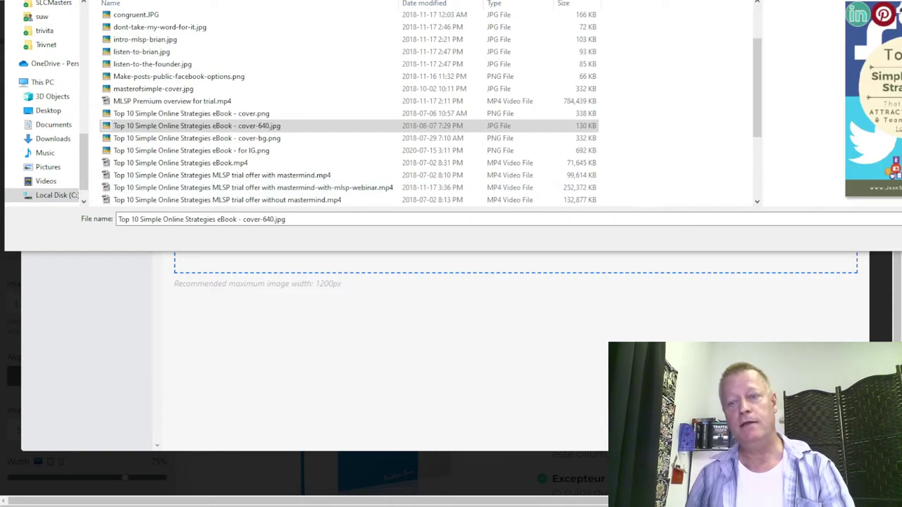
# Enlarge the file dialog and its preview, and upload the selected eBook cover as the page's book image.
pyautogui.moveTo(683, 250); pyautogui.dragTo(682, 296)
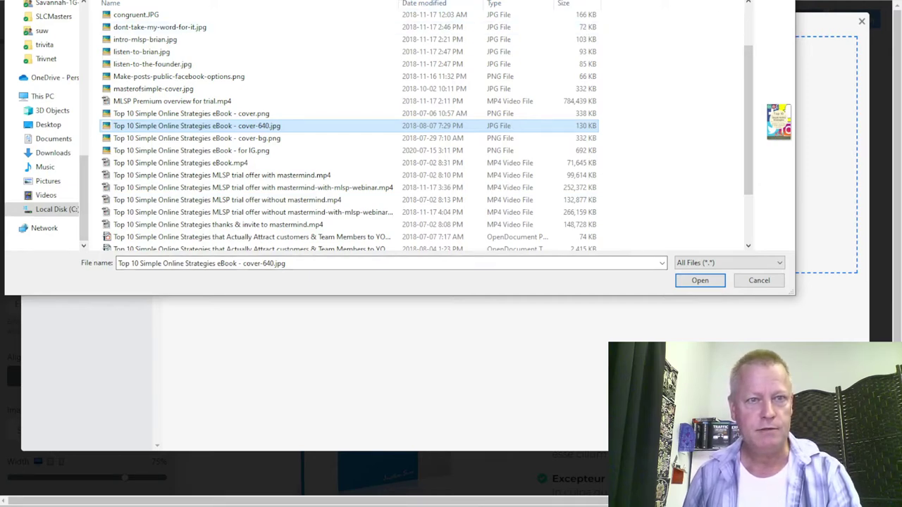
pyautogui.moveTo(400, 5); pyautogui.dragTo(310, 5)
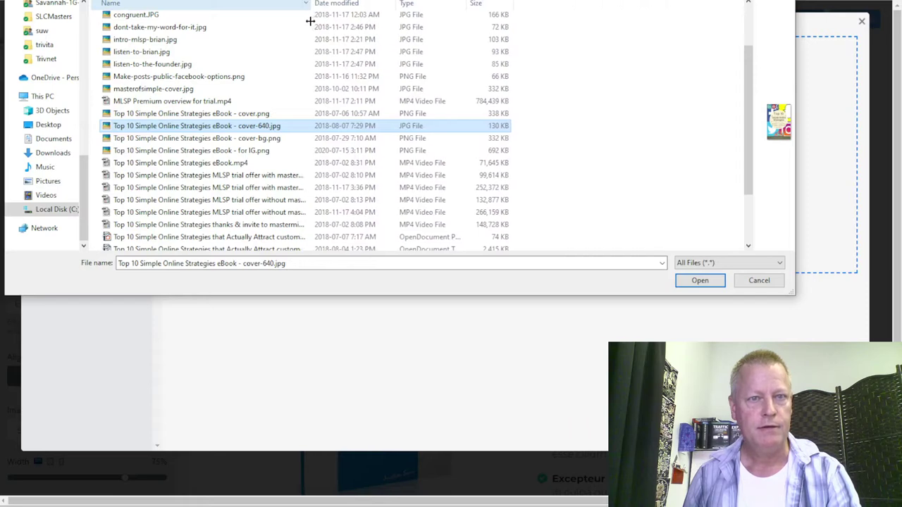
pyautogui.moveTo(754, 174); pyautogui.dragTo(557, 193)
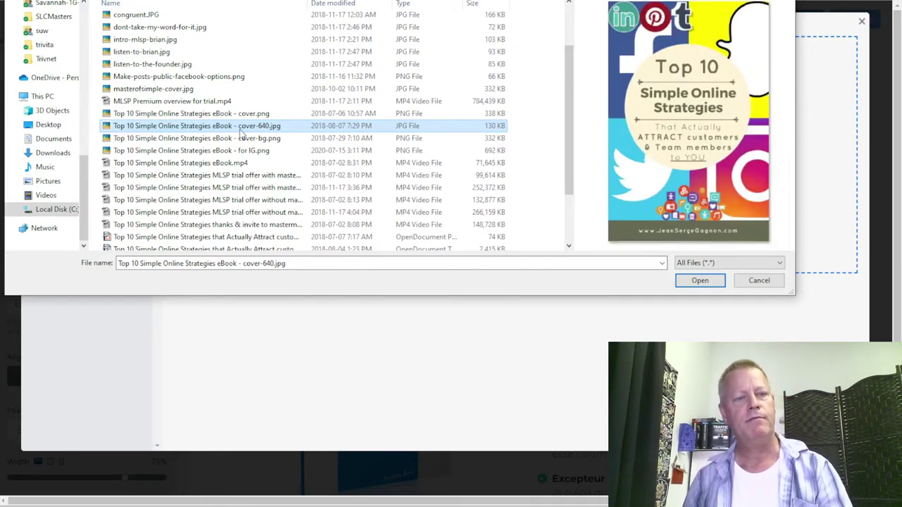
pyautogui.doubleClick(239, 126)
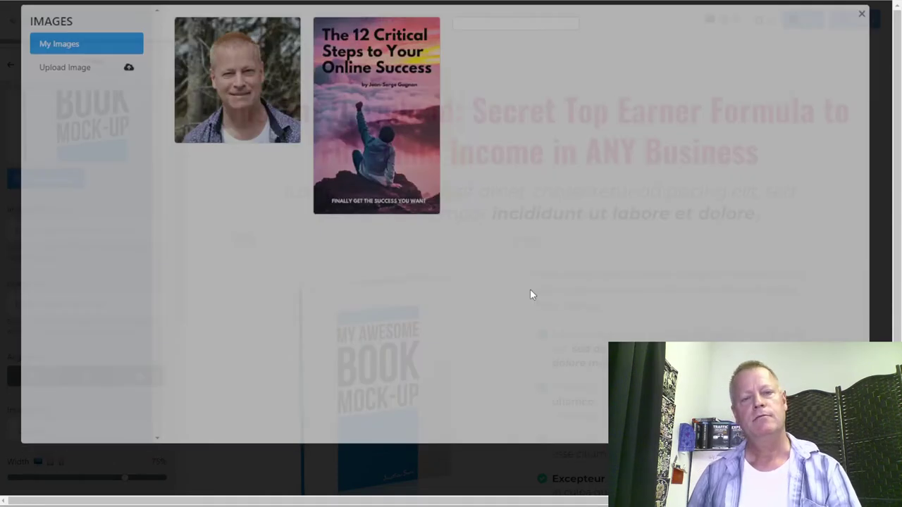
pyautogui.scroll(-2, 501, 374)
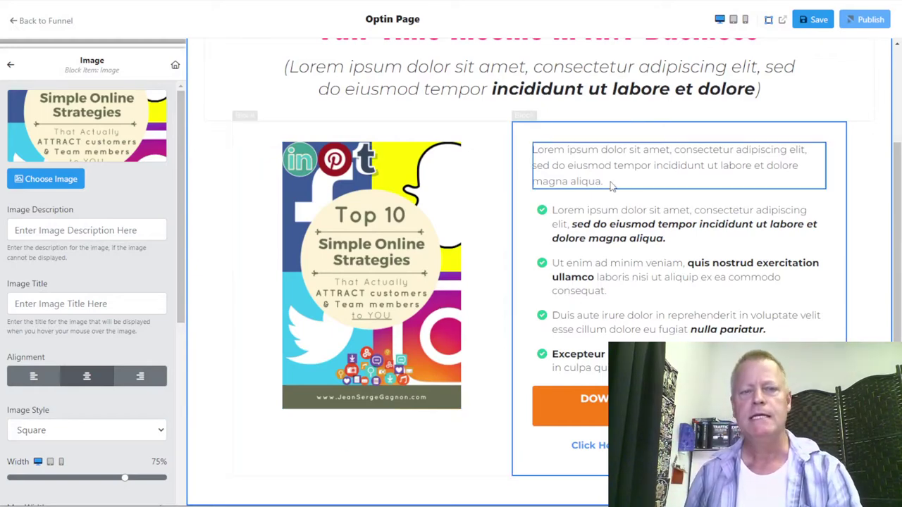
# Replace the main heading's text with "* GET THIS FREE EBOOK *", copied from the existing eBook opt-in page.
pyautogui.scroll(2, 602, 192)
pyautogui.click(489, 137)
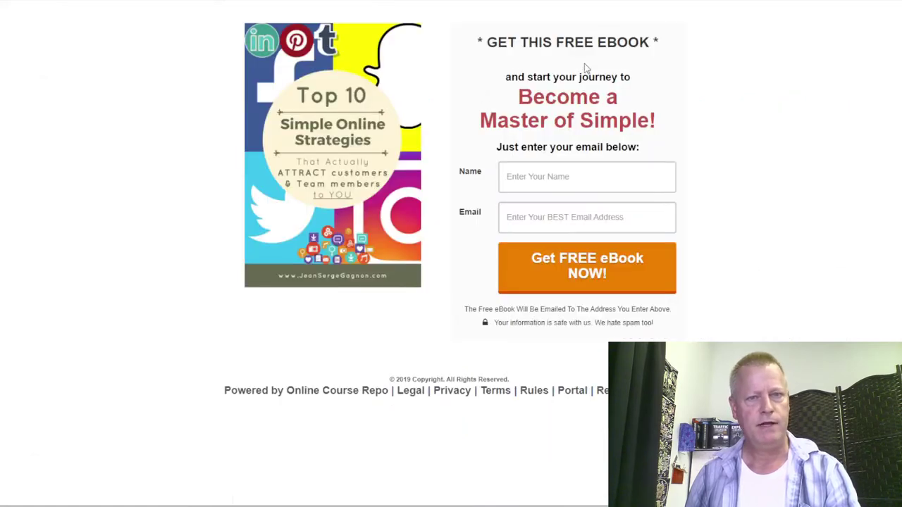
pyautogui.moveTo(478, 41); pyautogui.dragTo(655, 42)
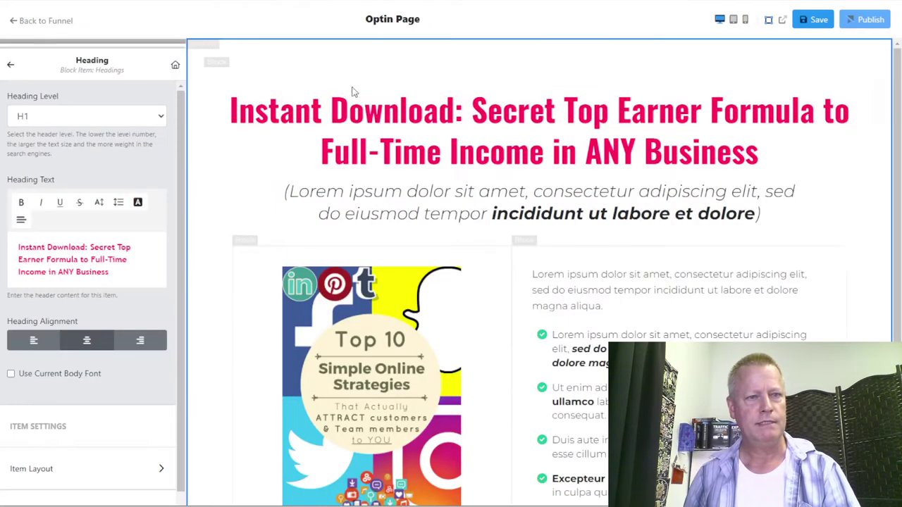
pyautogui.hotkey('ctrl', 'a')
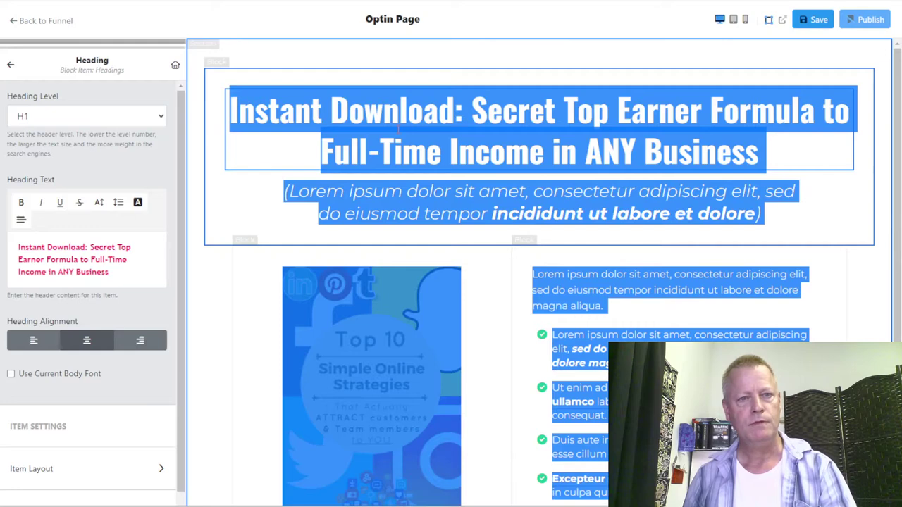
pyautogui.click(426, 113)
pyautogui.click(70, 260)
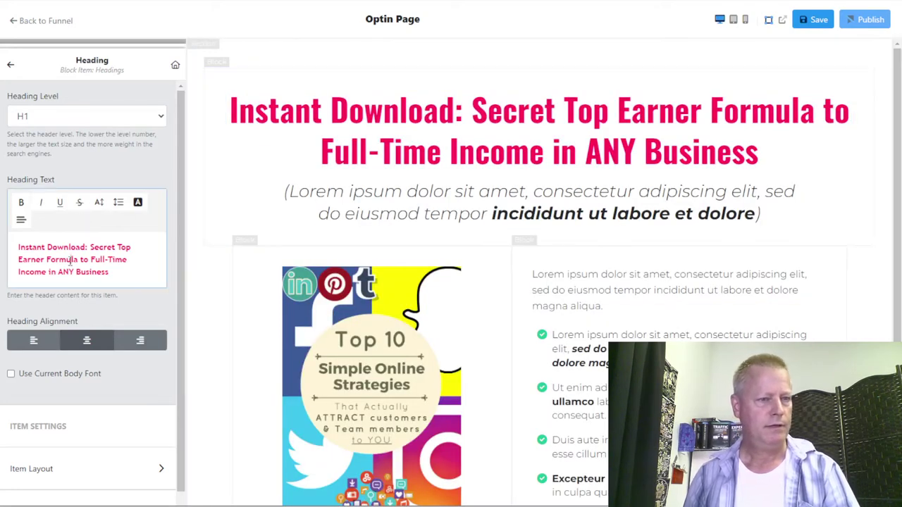
pyautogui.hotkey('ctrl', 'a')
pyautogui.write('* GET THIS FREE EBOOK *')
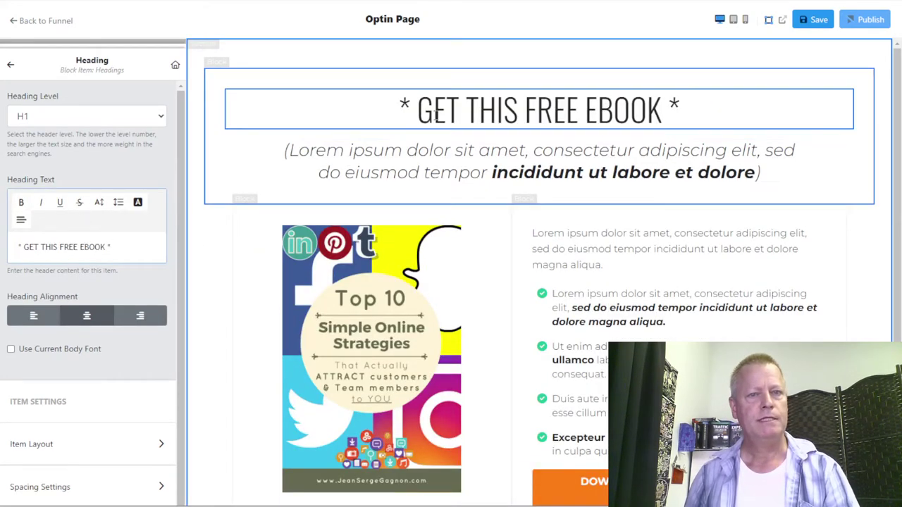
# Replace the placeholder subheading under the main heading with "and start your journey to", taken from the existing opt-in page.
pyautogui.click(471, 162)
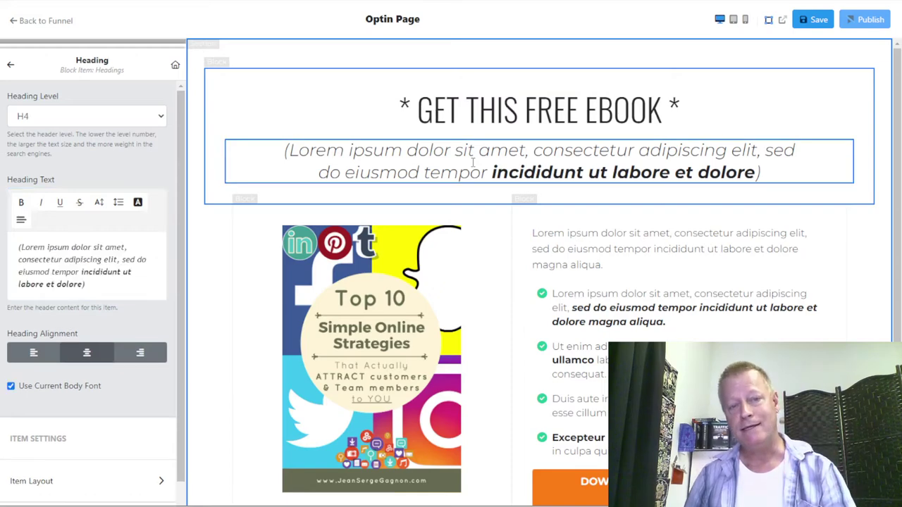
pyautogui.click(598, 263)
pyautogui.click(482, 173)
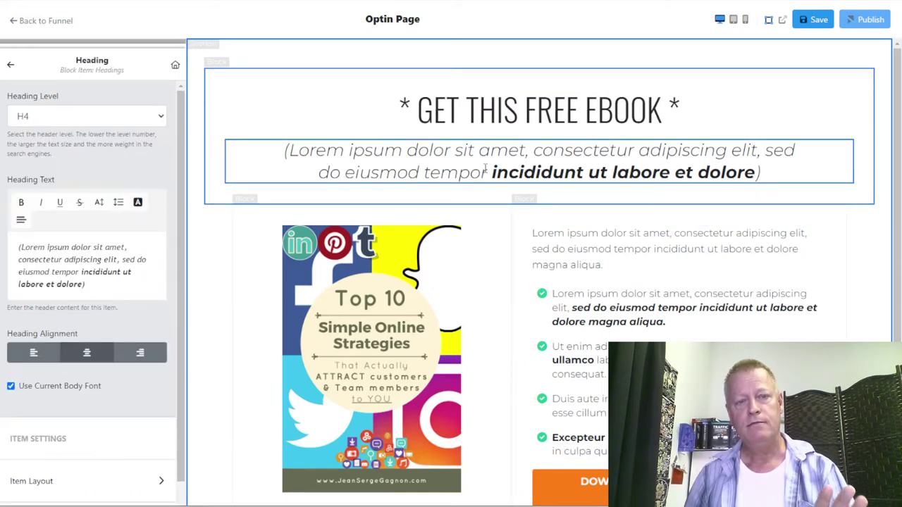
pyautogui.click(67, 272)
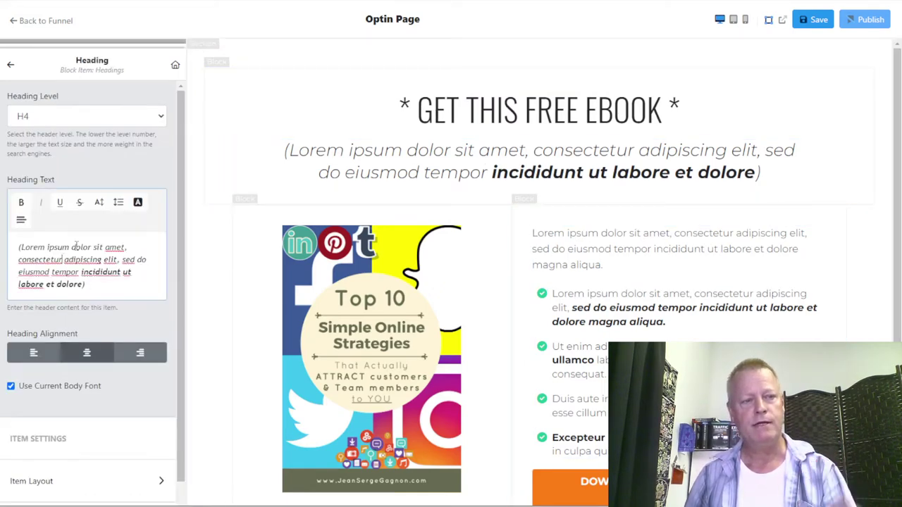
pyautogui.moveTo(295, 152); pyautogui.dragTo(495, 171)
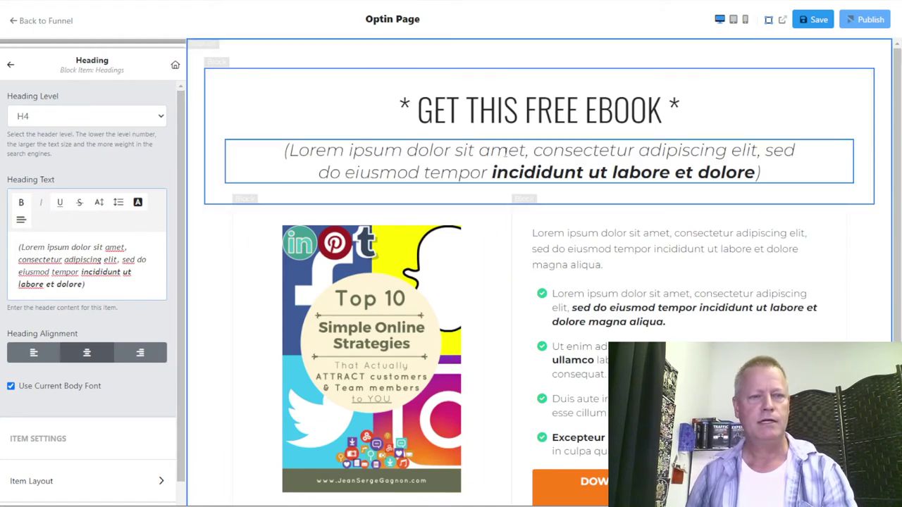
pyautogui.moveTo(47, 247); pyautogui.dragTo(89, 307)
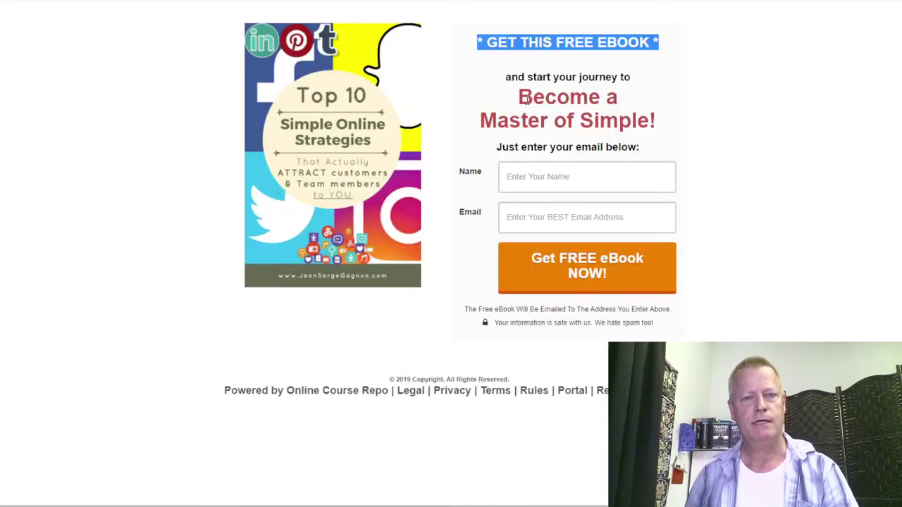
pyautogui.click(535, 87)
pyautogui.moveTo(507, 79); pyautogui.dragTo(622, 74)
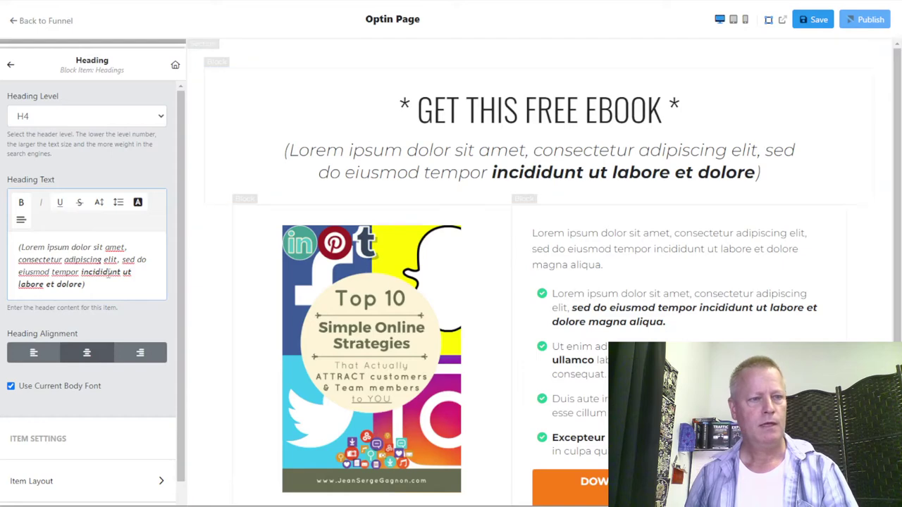
pyautogui.tripleClick(109, 273)
pyautogui.write('and start your journey to')
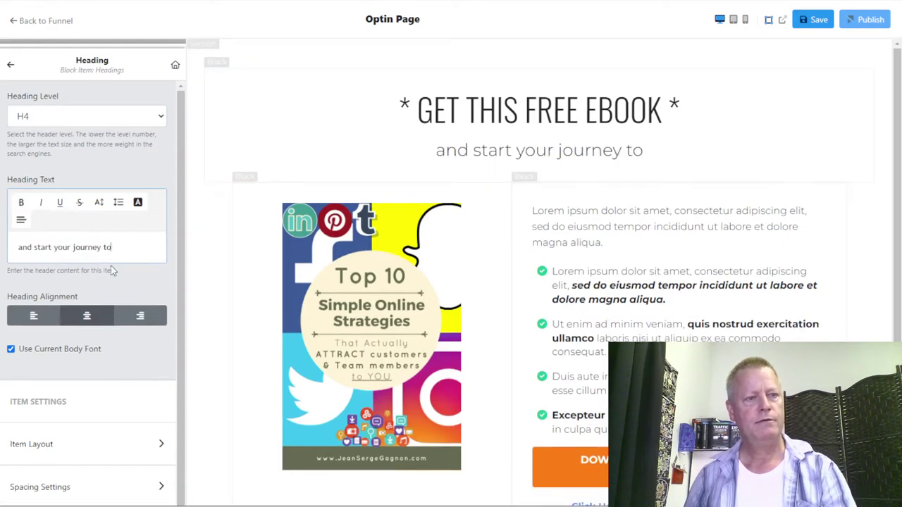
# Replace the placeholder paragraph above the checkmark list with "Become a Master of Simple!", copied from the existing eBook opt-in page.
pyautogui.click(601, 232)
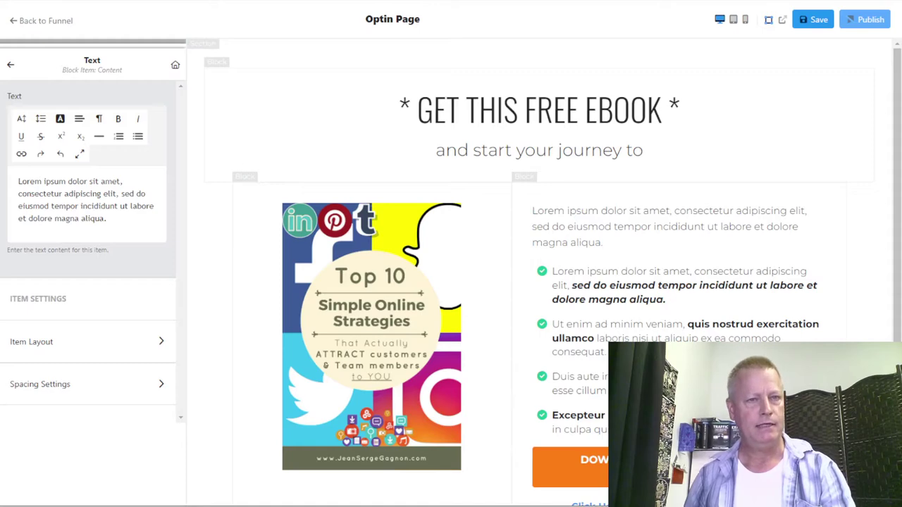
pyautogui.hotkey('ctrl', 'Tab')
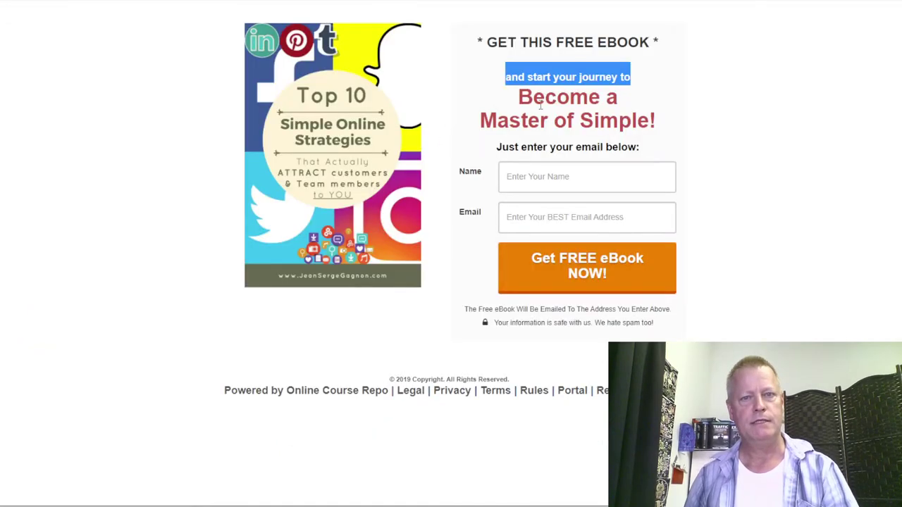
pyautogui.click(540, 105)
pyautogui.moveTo(519, 97); pyautogui.dragTo(661, 125)
pyautogui.hotkey('ctrl', 'c')
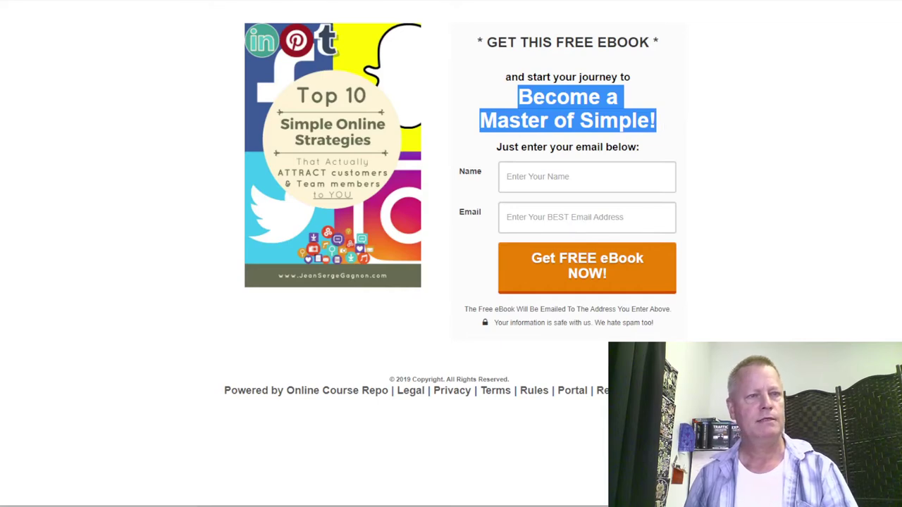
pyautogui.hotkey('ctrl', 'Tab')
pyautogui.scroll(-2, 493, 285)
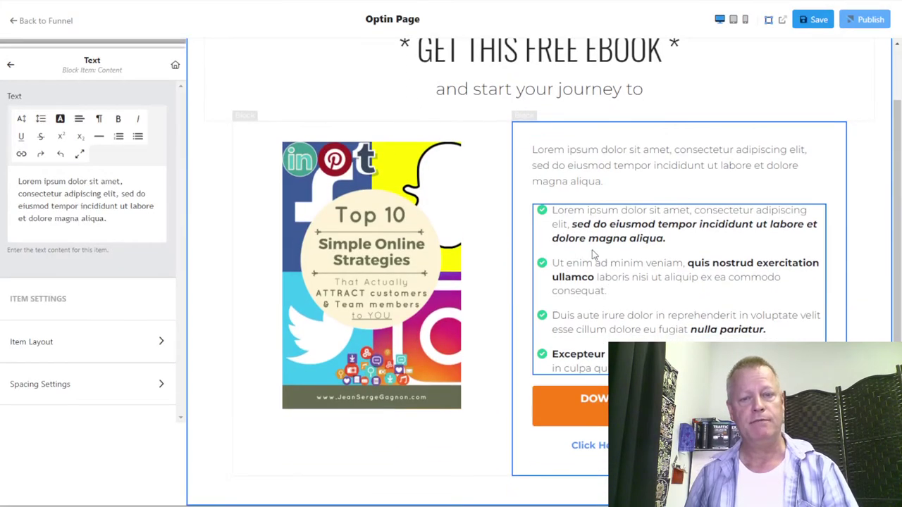
pyautogui.scroll(2, 591, 254)
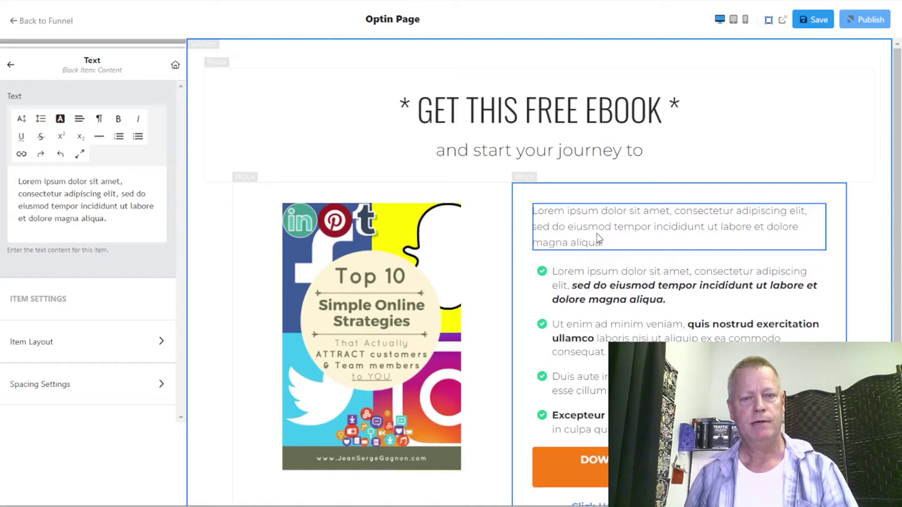
pyautogui.hotkey('ctrl', 'a')
pyautogui.hotkey('ctrl', 'v')
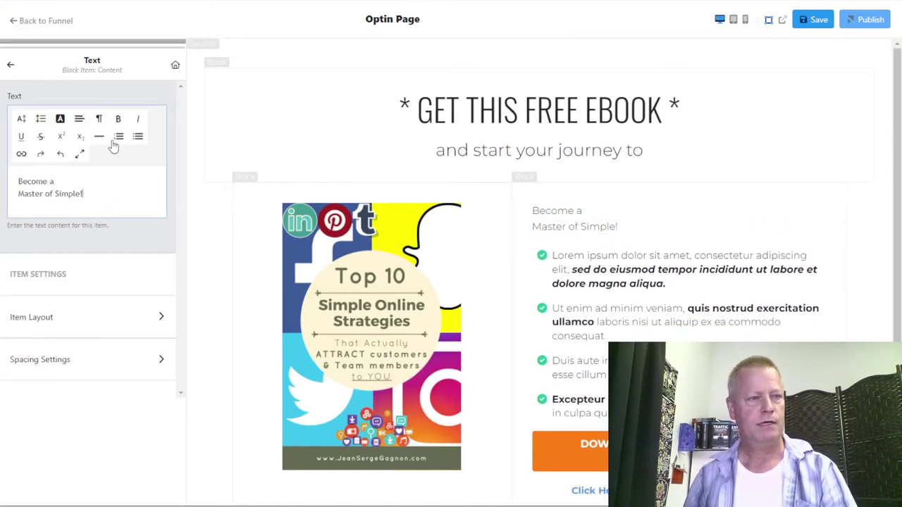
# Center the "Become a Master of Simple!" text and make both lines bold.
pyautogui.click(80, 119)
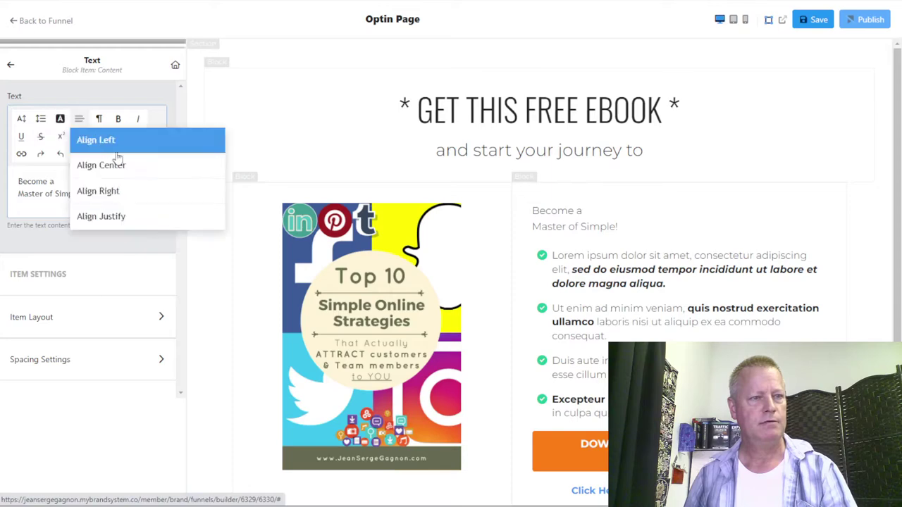
pyautogui.click(119, 167)
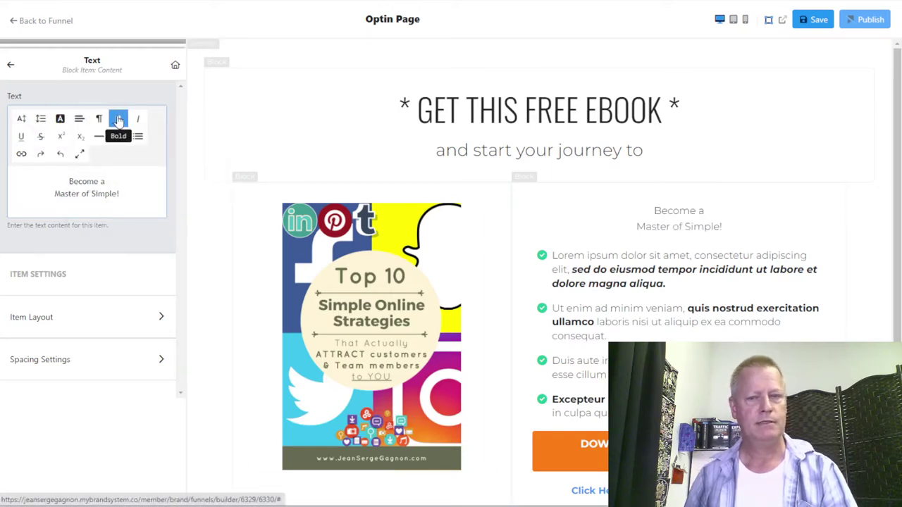
pyautogui.tripleClick(104, 193)
pyautogui.click(118, 119)
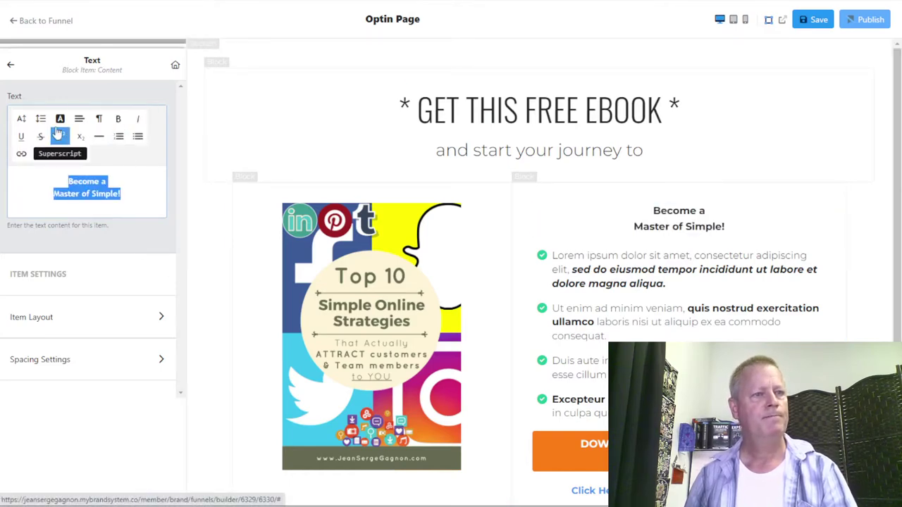
# Enlarge the "Become a Master of Simple!" text, trying 24px and settling on a 36px font size.
pyautogui.click(22, 121)
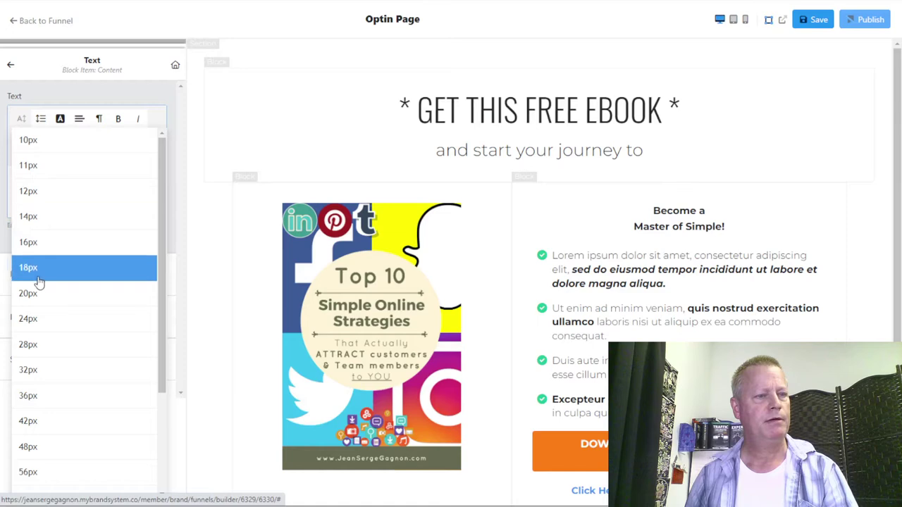
pyautogui.click(39, 321)
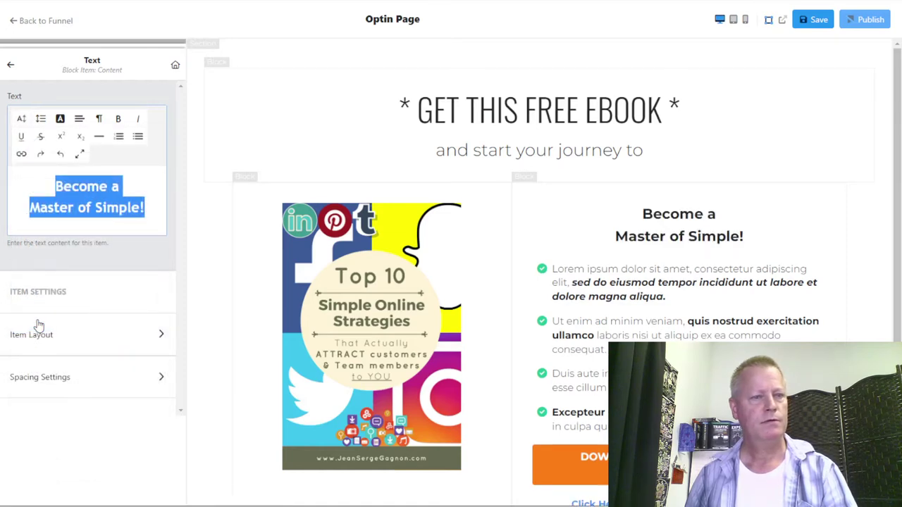
pyautogui.click(22, 119)
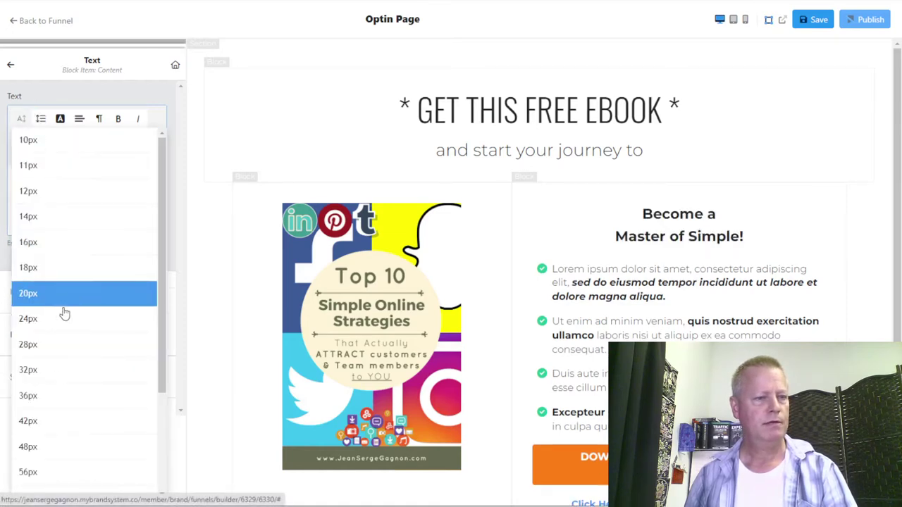
pyautogui.click(50, 401)
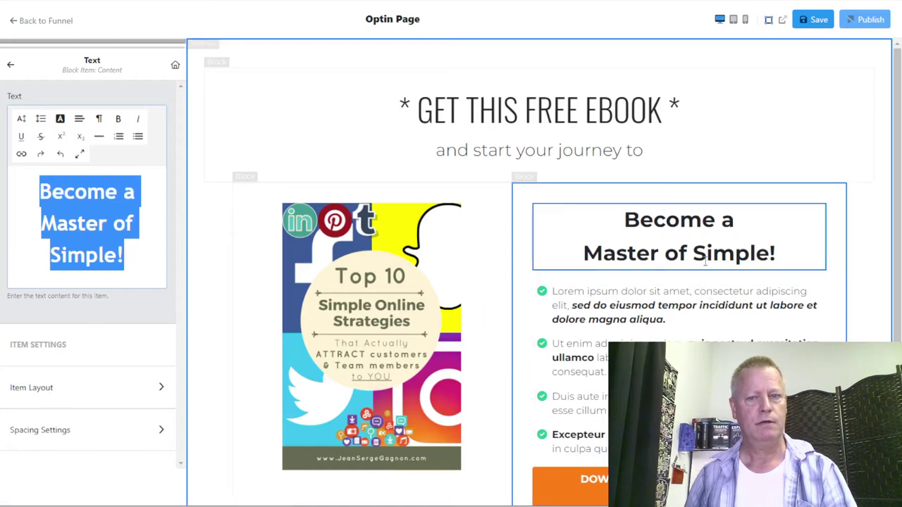
# Change the text color of "Become a Master of Simple!" to the bright pinkish red.
pyautogui.click(690, 296)
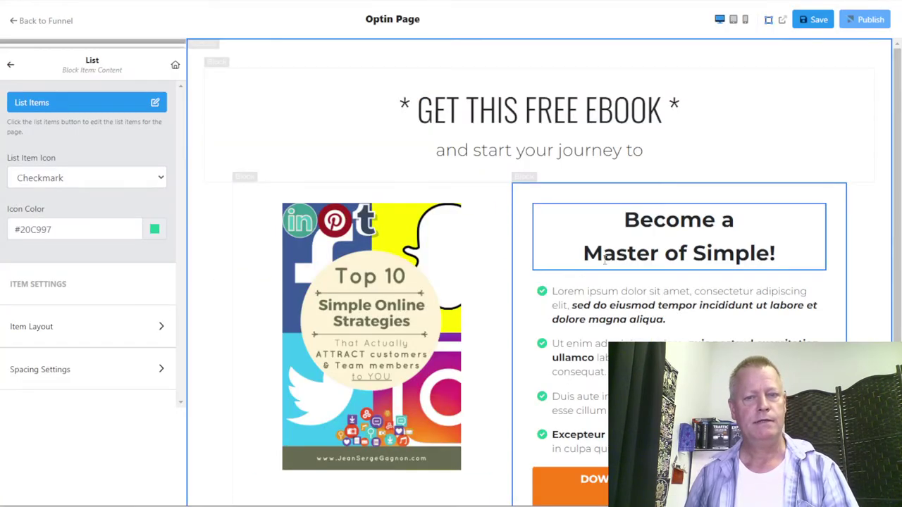
pyautogui.click(623, 259)
pyautogui.hotkey('ctrl', 'a')
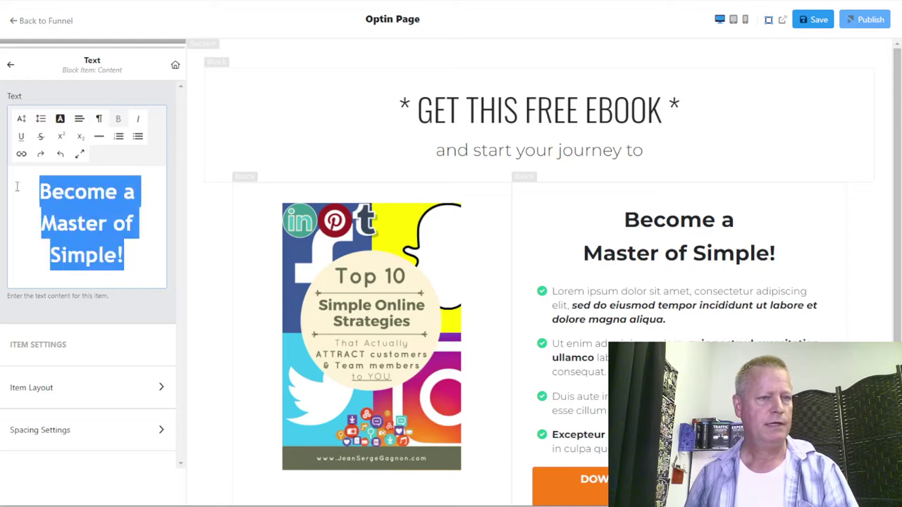
pyautogui.click(62, 119)
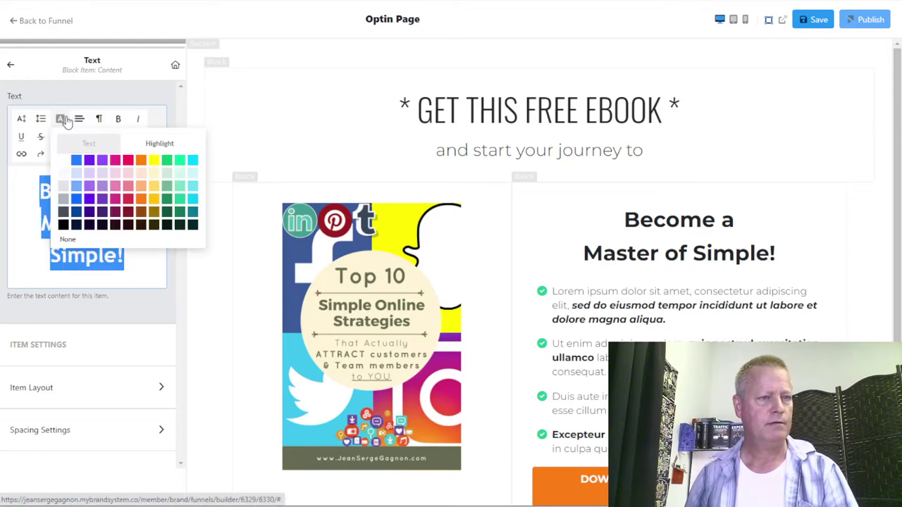
pyautogui.click(129, 162)
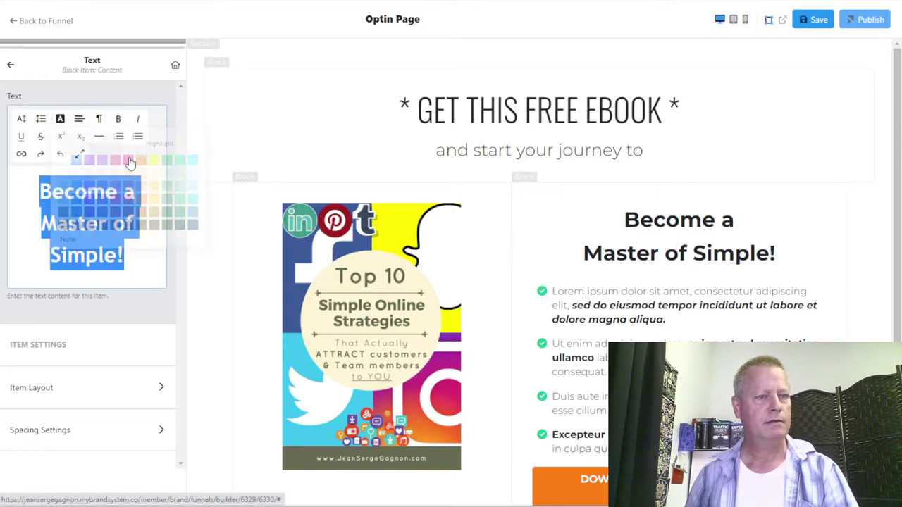
# Hide the checkmark List item in the content block beside the eBook cover.
pyautogui.click(630, 302)
pyautogui.scroll(-1, 652, 275)
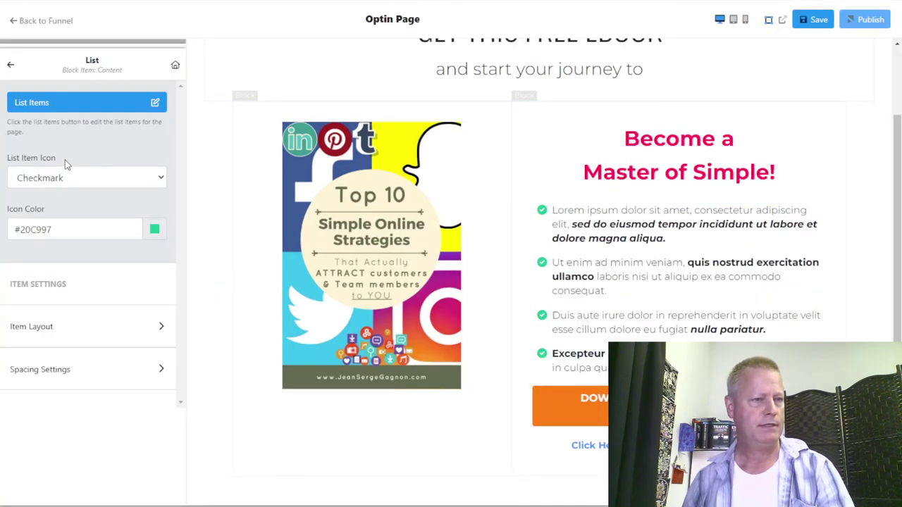
pyautogui.click(176, 66)
pyautogui.click(664, 317)
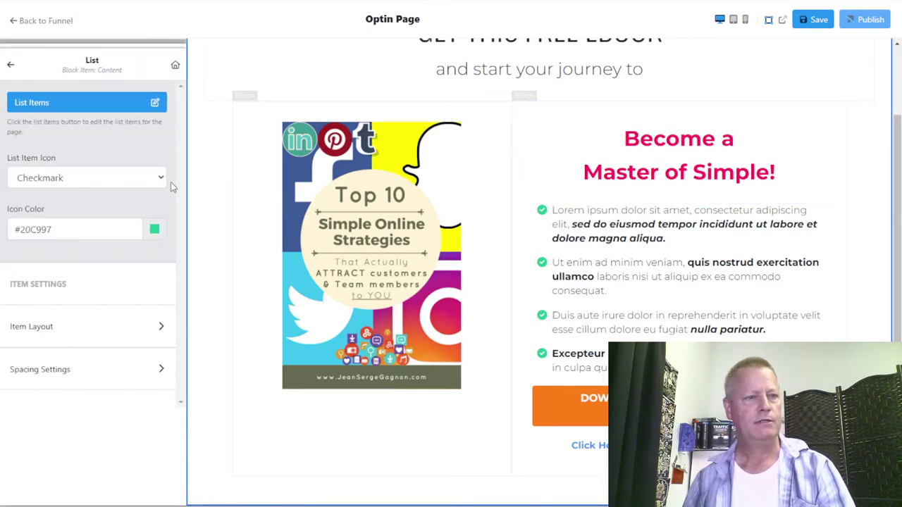
pyautogui.click(174, 67)
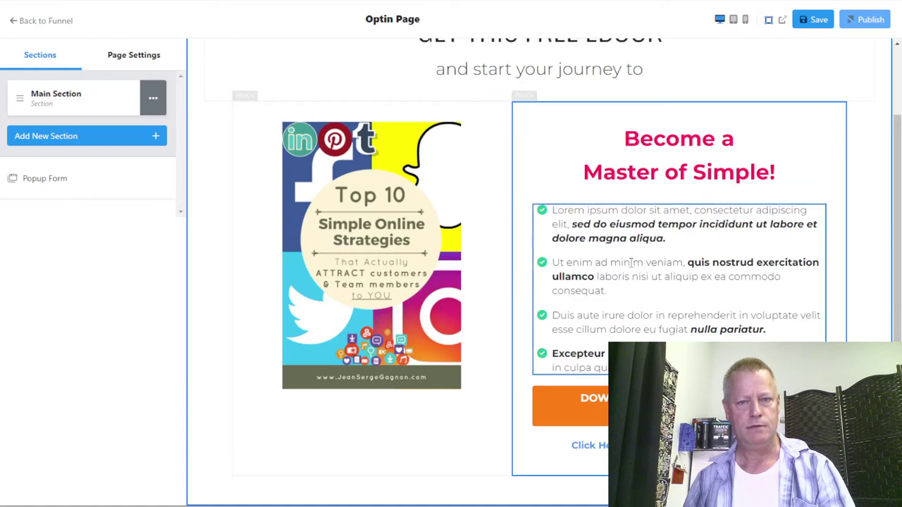
pyautogui.click(631, 264)
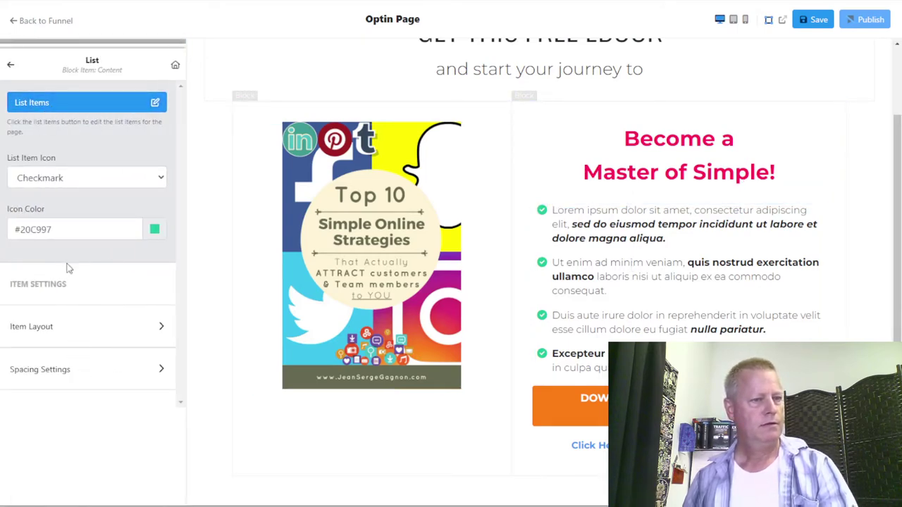
pyautogui.click(12, 67)
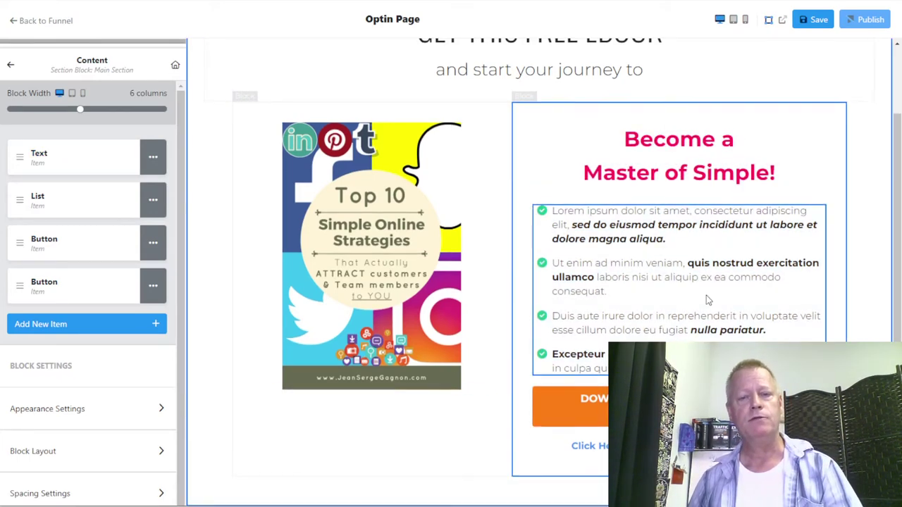
pyautogui.scroll(1, 708, 299)
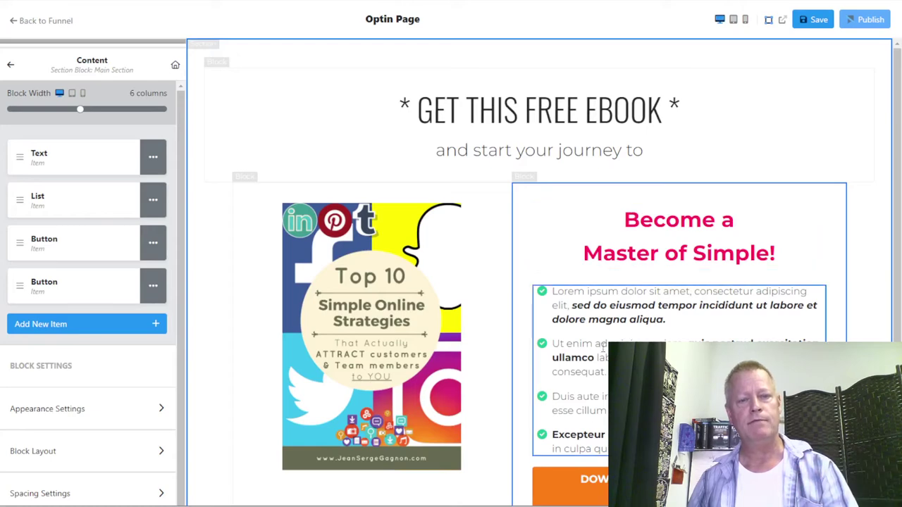
pyautogui.scroll(-1, 618, 299)
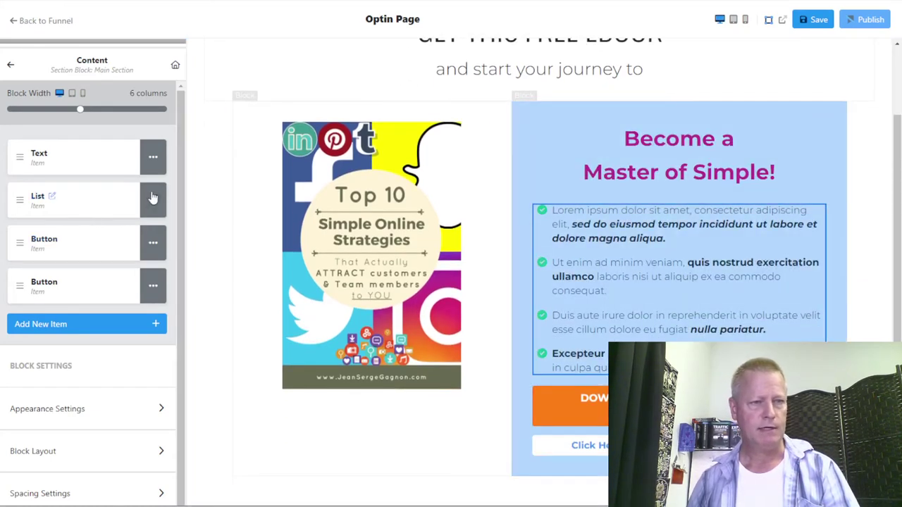
pyautogui.click(153, 198)
pyautogui.click(113, 278)
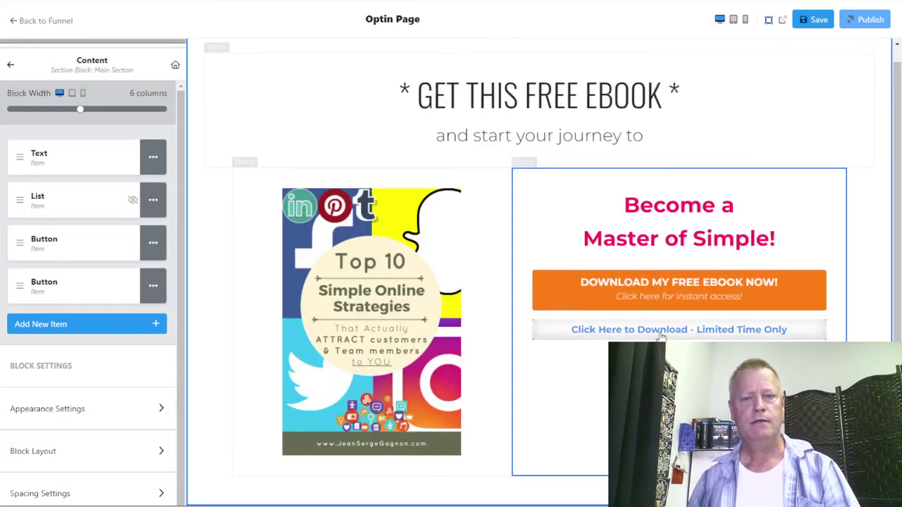
# Replace the orange button's main text with "Get FREE eBook NOW!", copied from the form button text of the existing page in the Funnelizer editor.
pyautogui.click(653, 296)
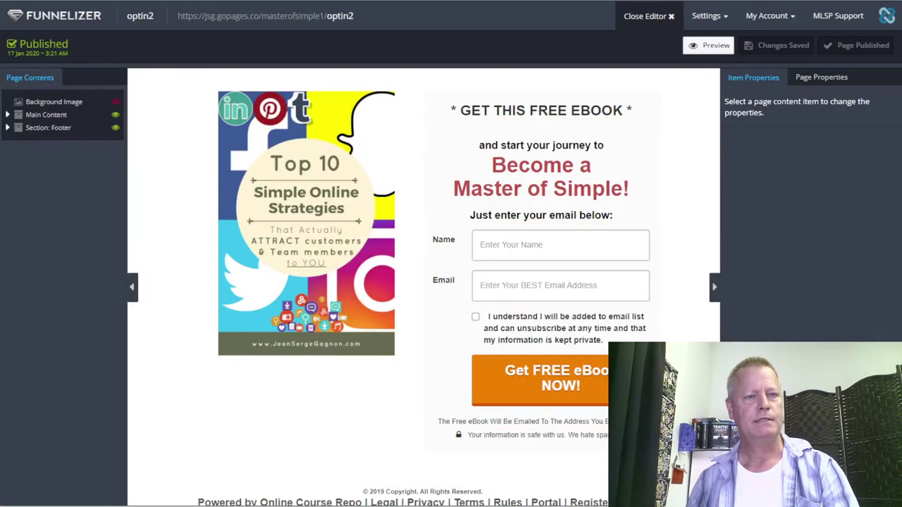
pyautogui.click(591, 380)
pyautogui.scroll(-3, 790, 296)
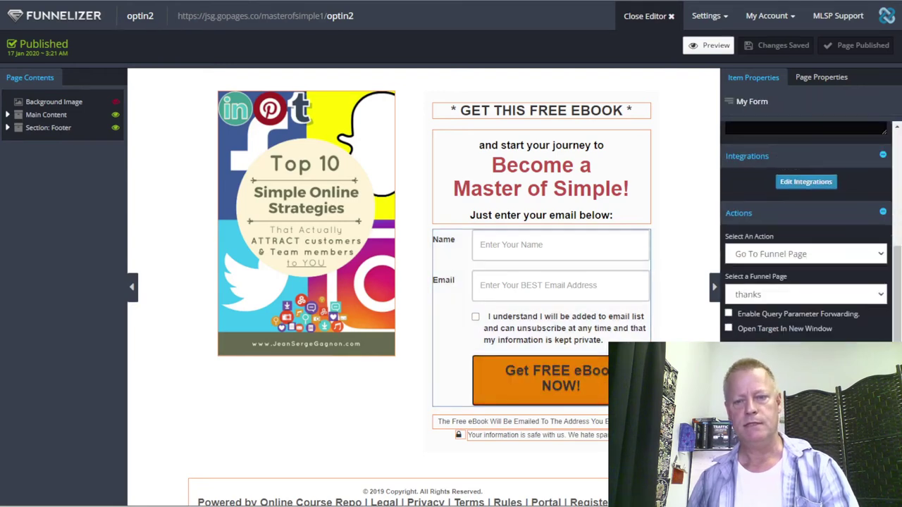
pyautogui.scroll(3, 789, 295)
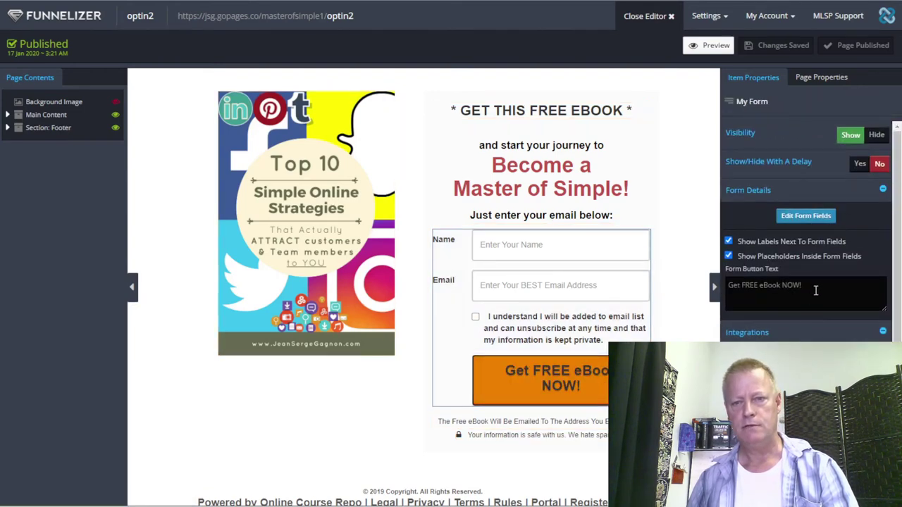
pyautogui.moveTo(814, 293); pyautogui.dragTo(724, 290)
pyautogui.hotkey('ctrl', 'c')
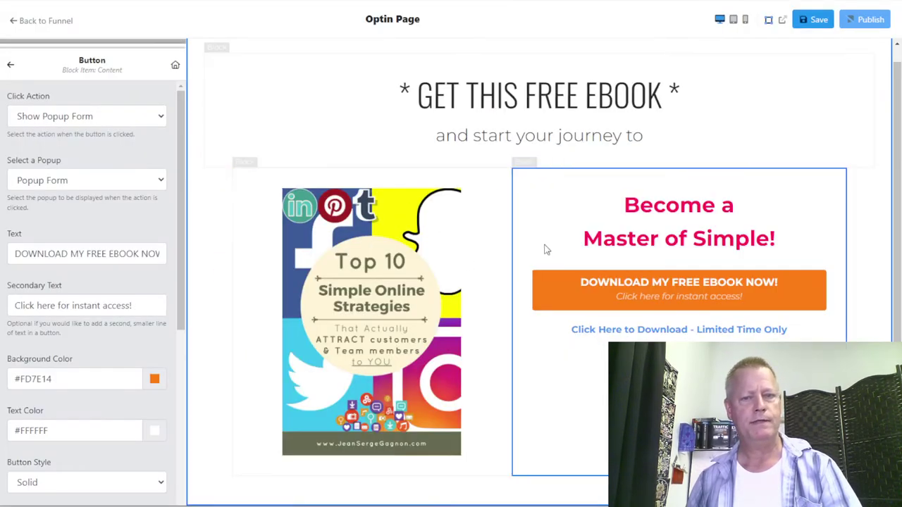
pyautogui.click(105, 252)
pyautogui.hotkey('ctrl', 'a')
pyautogui.hotkey('ctrl', 'v')
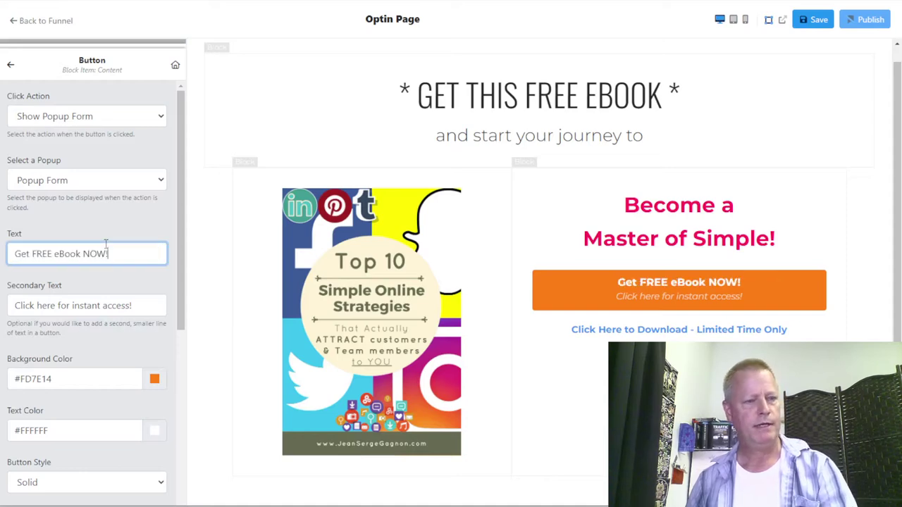
# Replace the lower button's text with "The Free eBook Will Be Emailed To The Address You Enter Above", taken from the existing opt-in page.
pyautogui.click(78, 308)
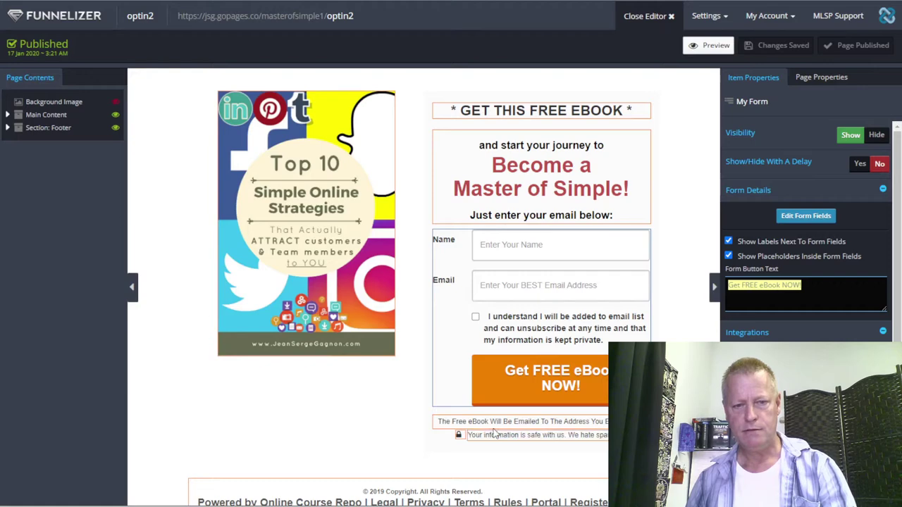
pyautogui.click(497, 421)
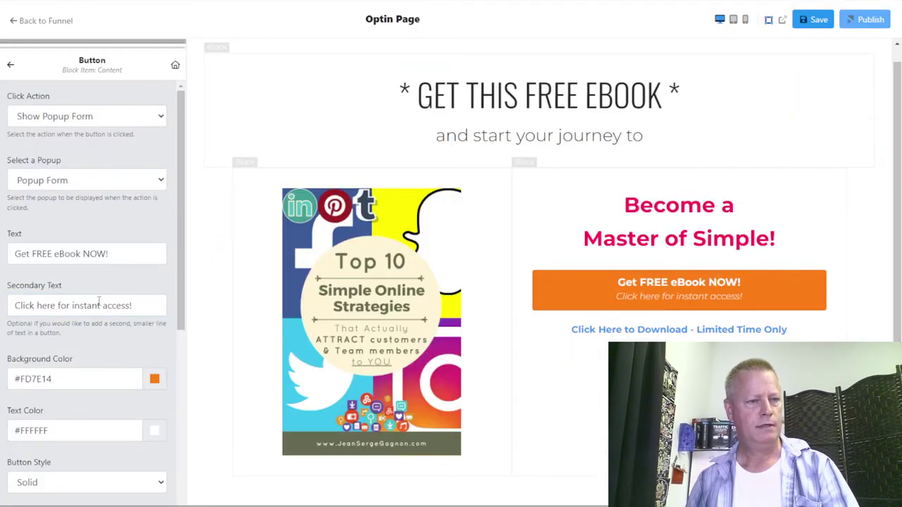
pyautogui.tripleClick(94, 308)
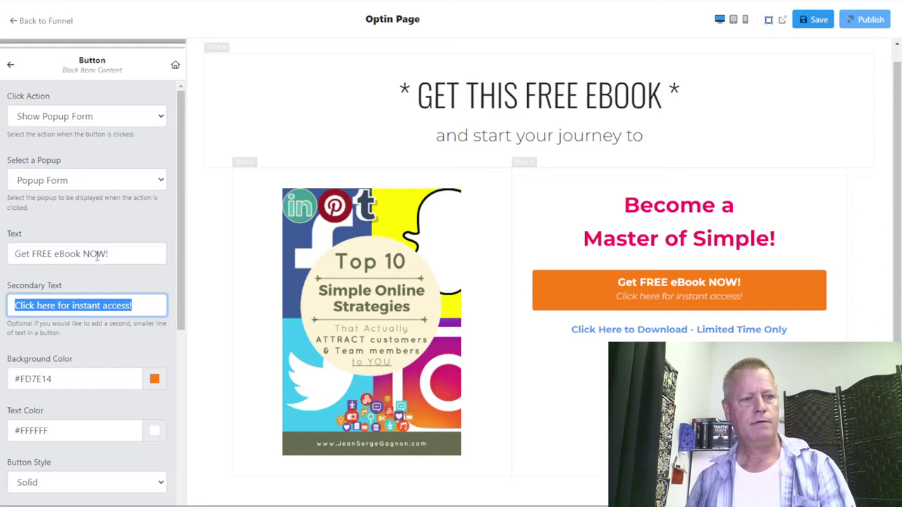
pyautogui.click(656, 334)
pyautogui.click(88, 254)
pyautogui.hotkey('ctrl', 'a')
pyautogui.write('The Free eBook Will Be Emailed To The Address You Enter Above')
pyautogui.click(94, 303)
pyautogui.click(694, 333)
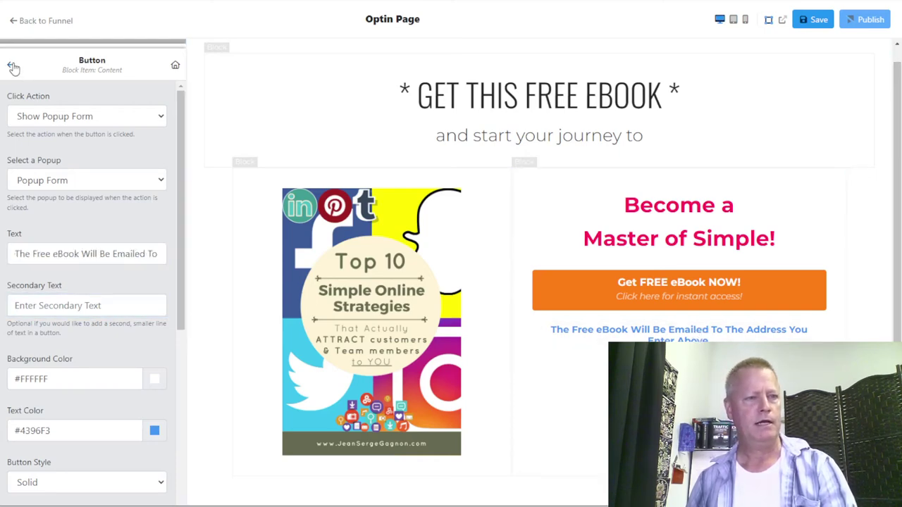
pyautogui.click(12, 66)
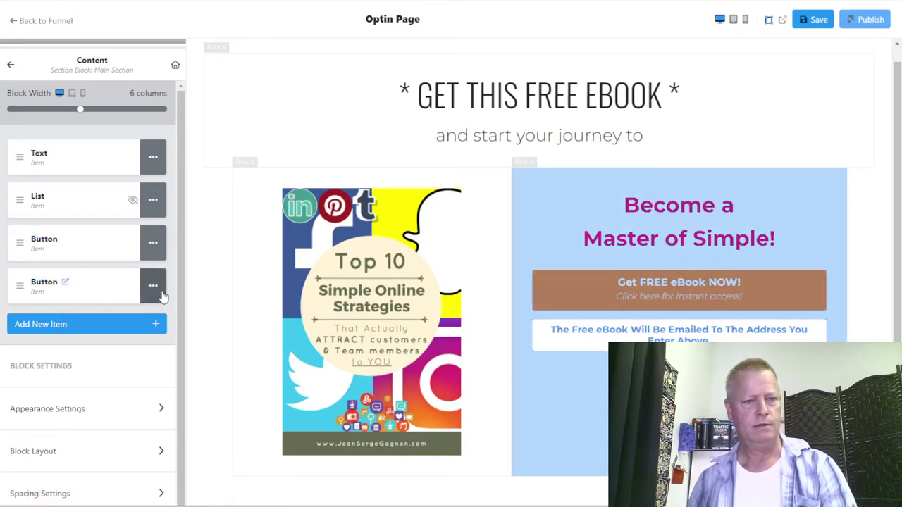
# Hide the lower Button item in the content block beside the eBook cover, and save and publish the opt-in page.
pyautogui.click(161, 295)
pyautogui.click(118, 363)
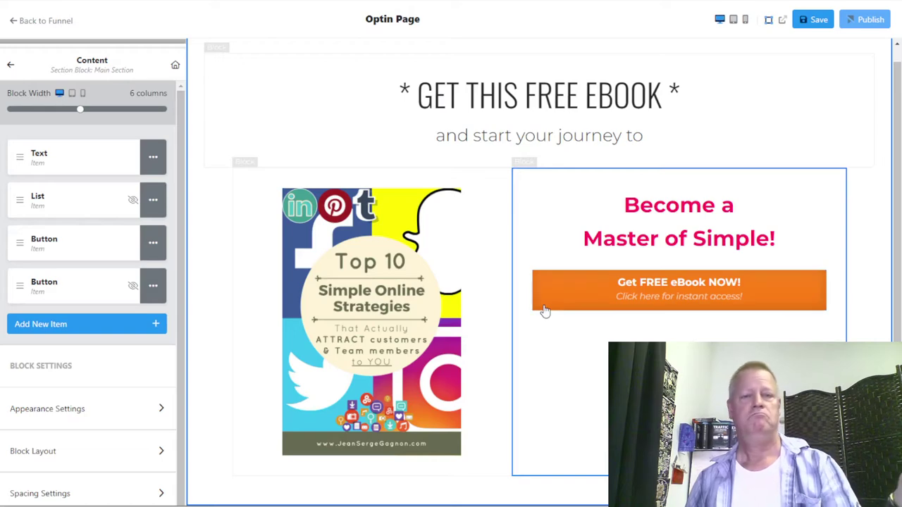
pyautogui.click(481, 102)
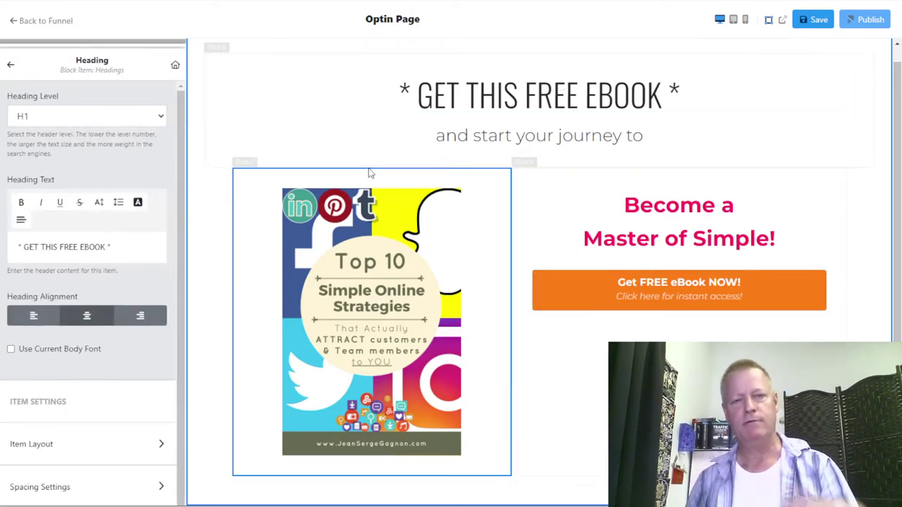
pyautogui.click(817, 22)
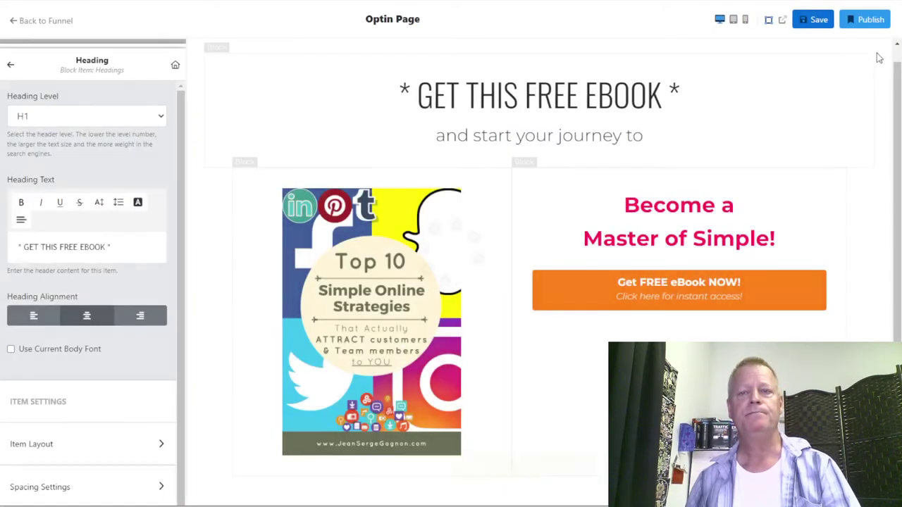
pyautogui.click(868, 21)
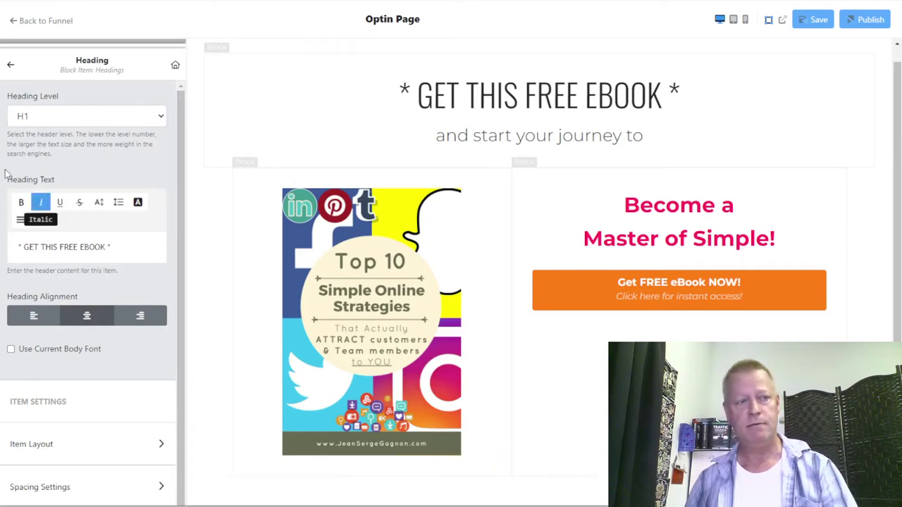
# Return to the page's section list and open the Popup Form for editing.
pyautogui.click(11, 69)
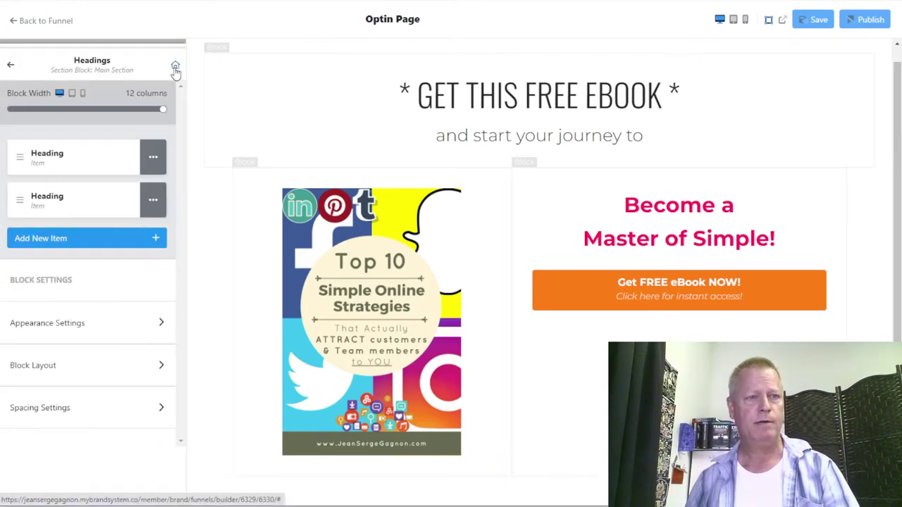
pyautogui.click(176, 69)
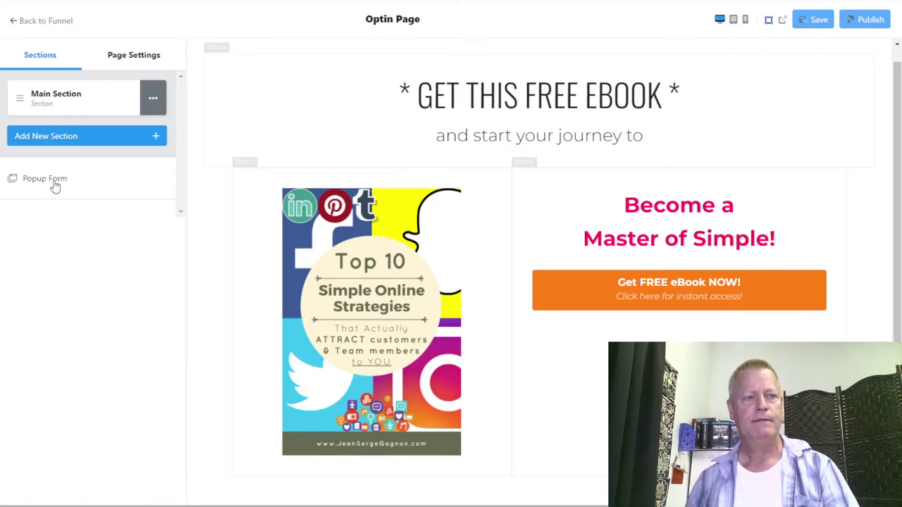
pyautogui.click(47, 179)
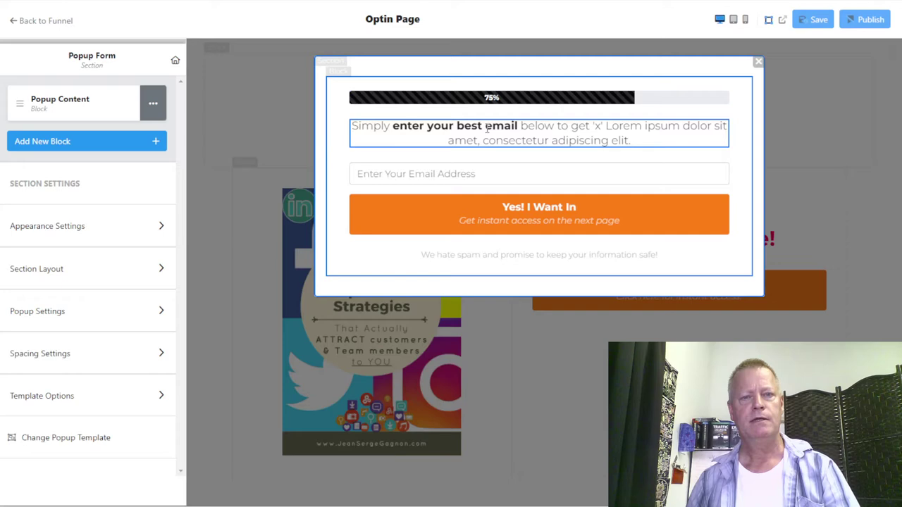
# Replace the placeholder ending of the popup heading after "below to get" with "receive the eBook now in your inbox!".
pyautogui.click(597, 127)
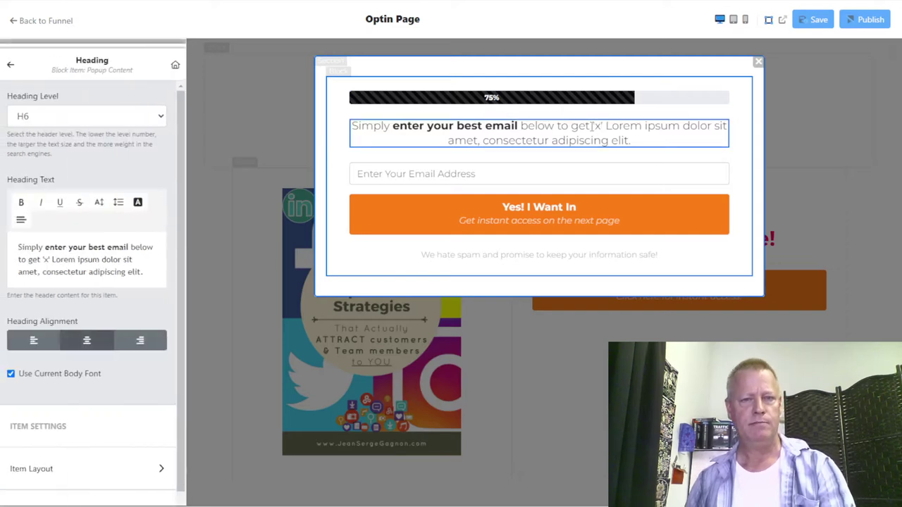
pyautogui.moveTo(592, 127); pyautogui.dragTo(629, 141)
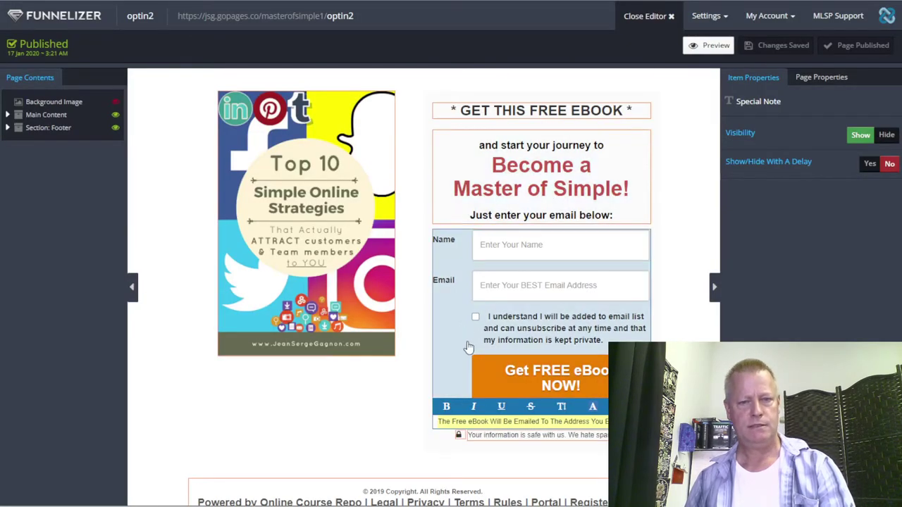
pyautogui.click(522, 442)
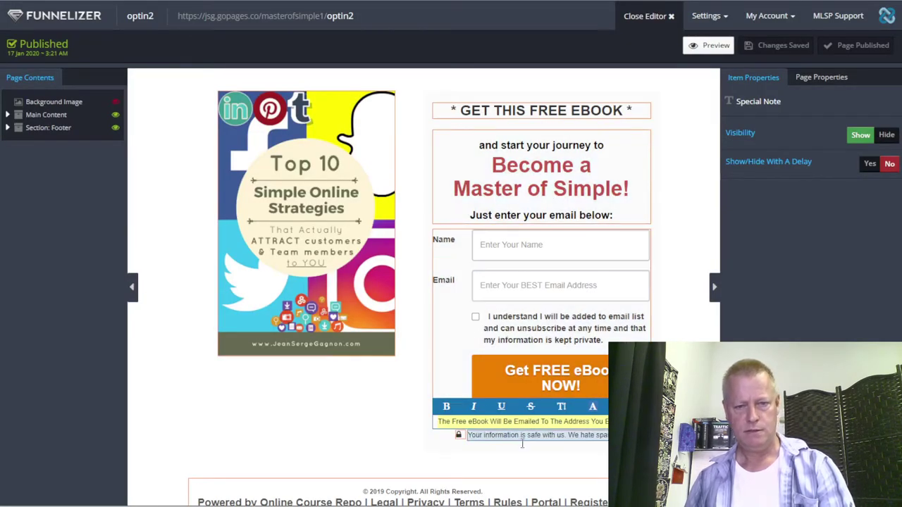
pyautogui.click(400, 451)
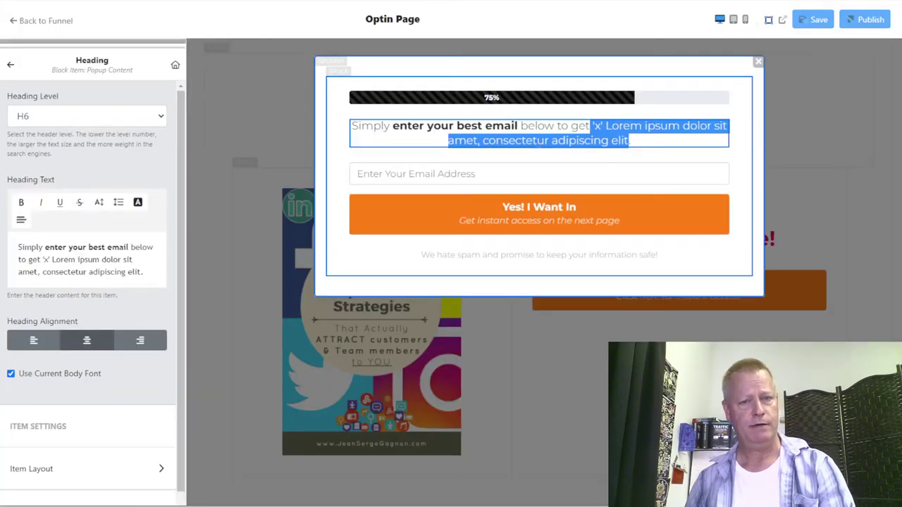
pyautogui.click(98, 271)
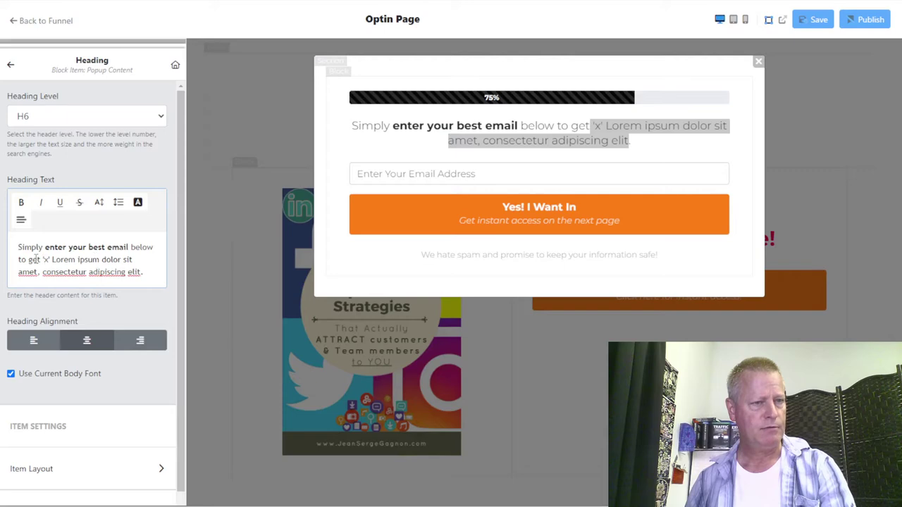
pyautogui.moveTo(41, 260); pyautogui.dragTo(160, 277)
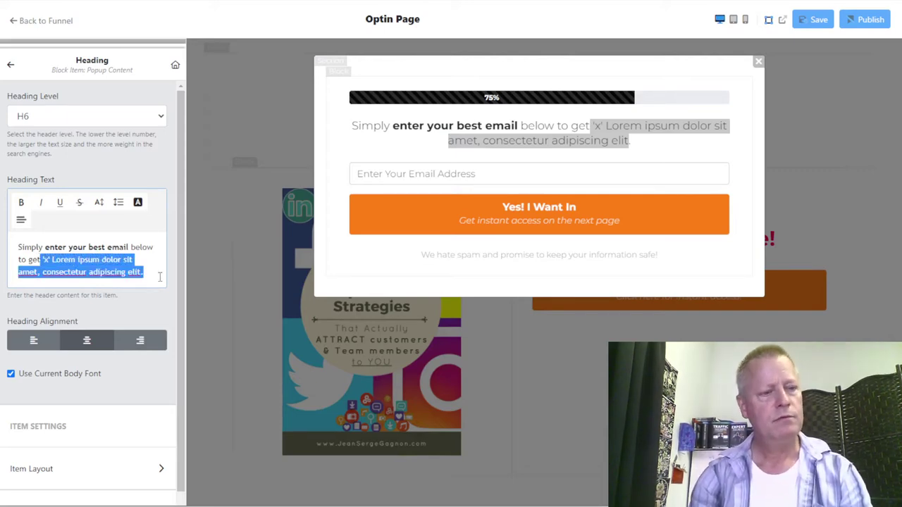
pyautogui.press('BackSpace')
pyautogui.write('receive ')
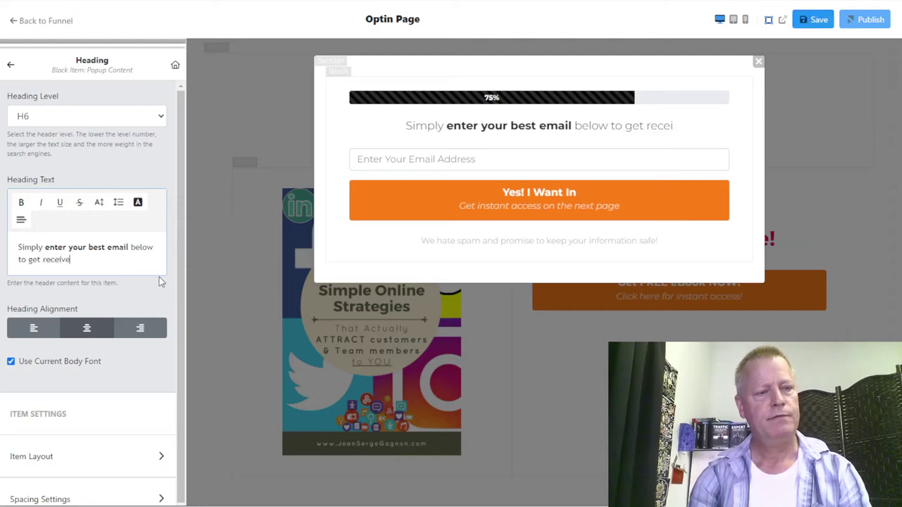
pyautogui.write('the ')
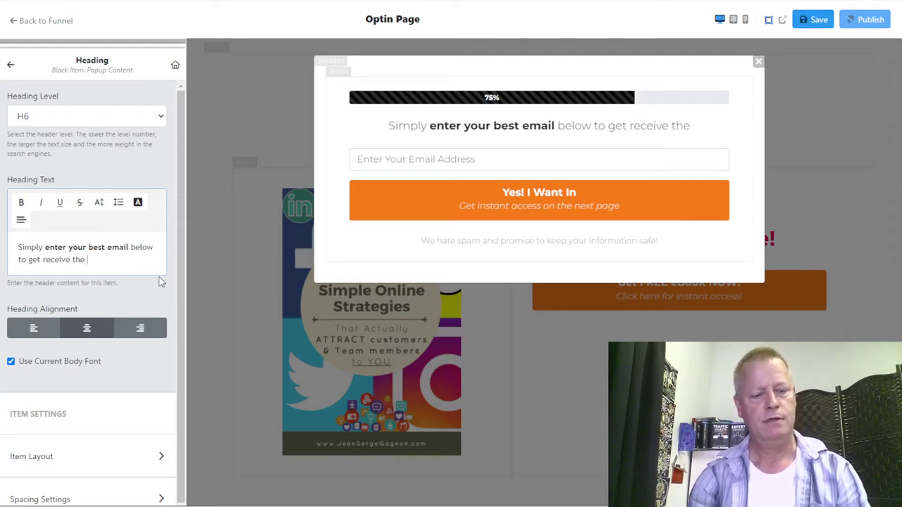
pyautogui.write('eBook now')
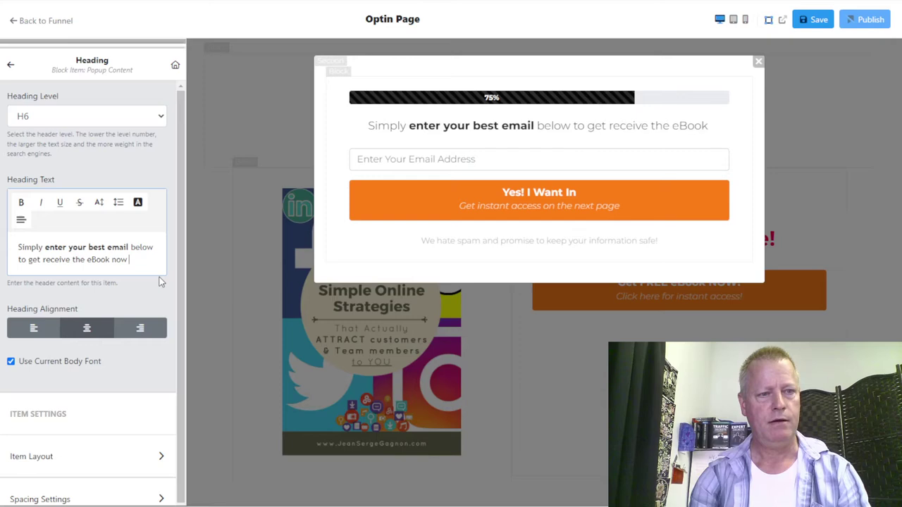
pyautogui.write(' in your inbox!')
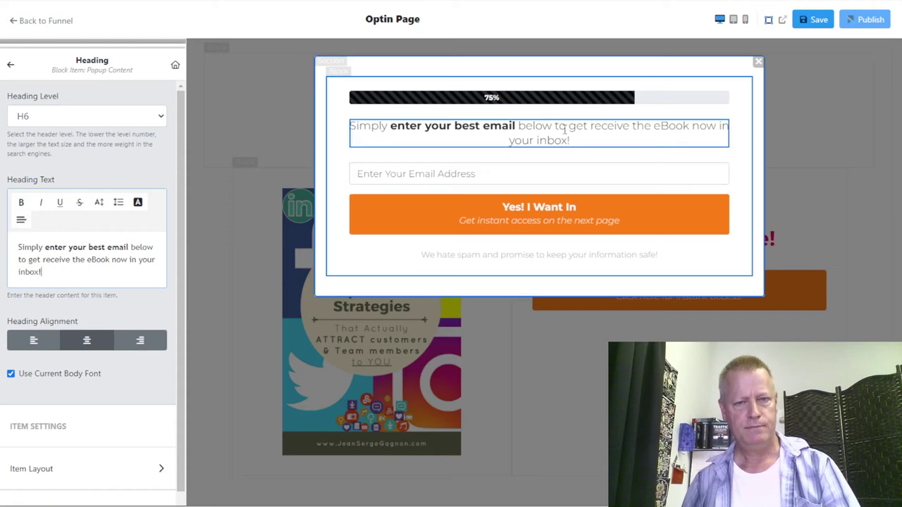
# Set the main text of the popup form's button to "Send it to me NOW!".
pyautogui.click(557, 214)
pyautogui.tripleClick(93, 322)
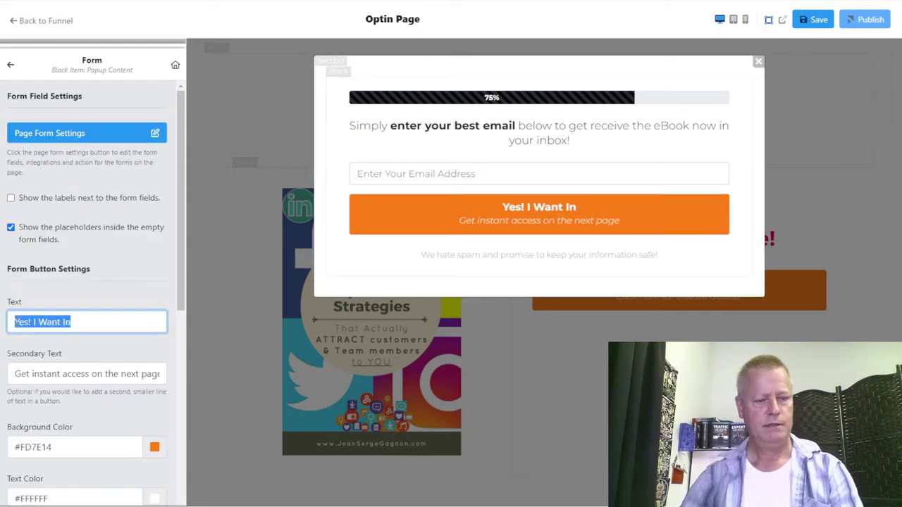
pyautogui.write('Send it ')
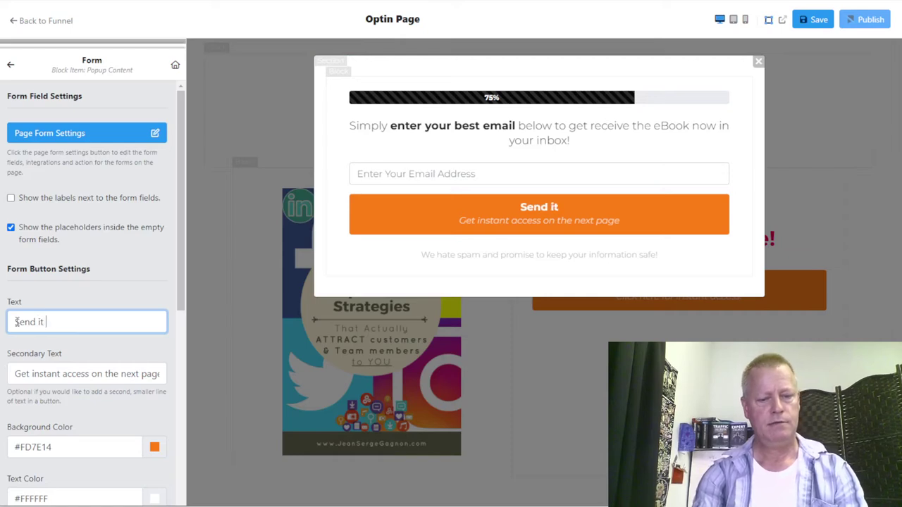
pyautogui.write('to me NOW!')
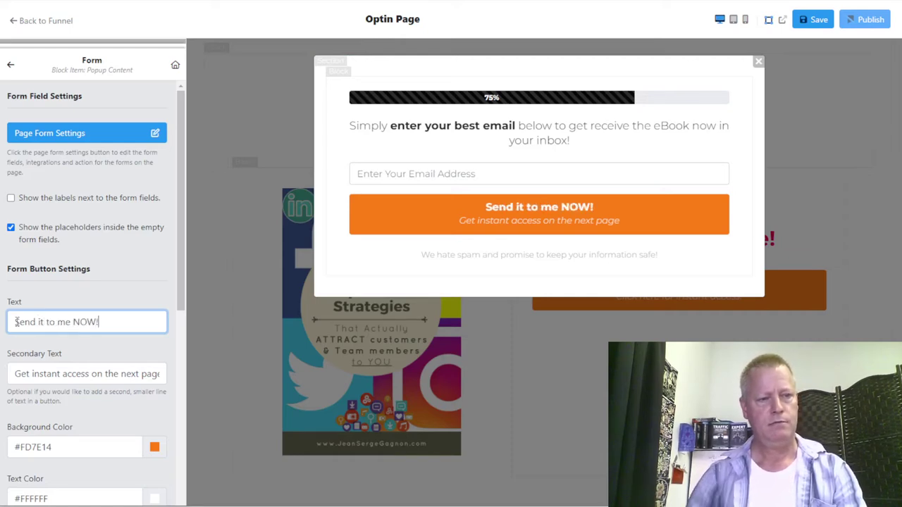
pyautogui.click(441, 173)
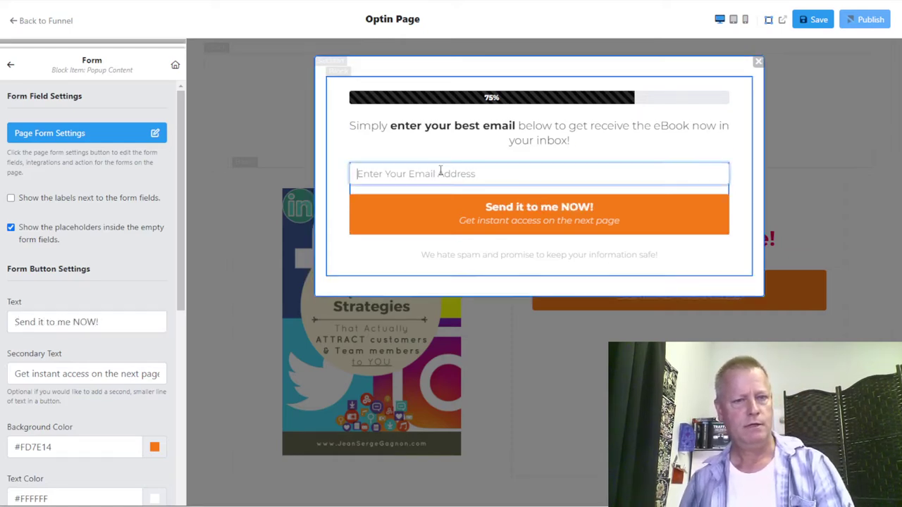
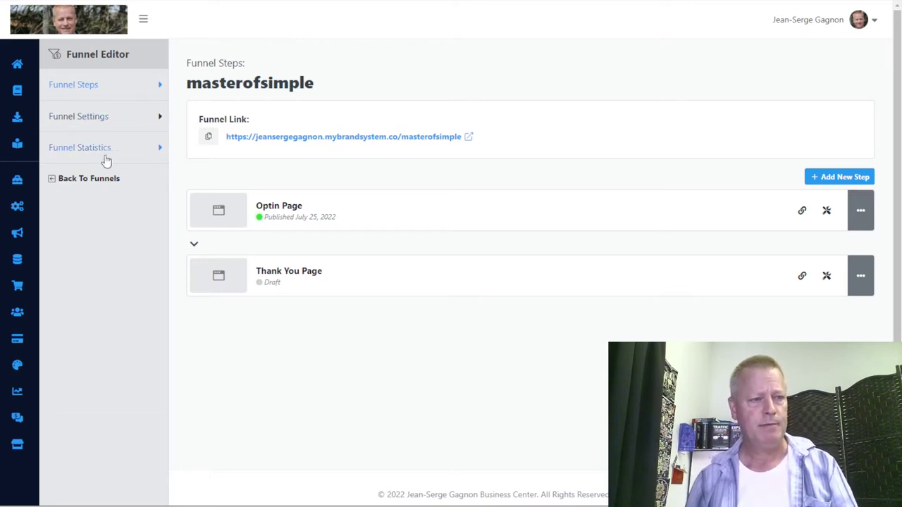
pyautogui.moveTo(35, 104)
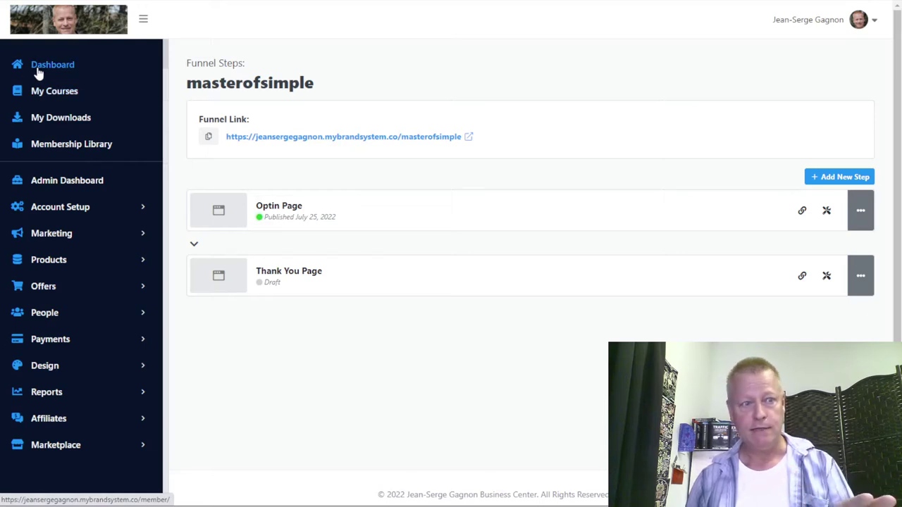
pyautogui.click(68, 207)
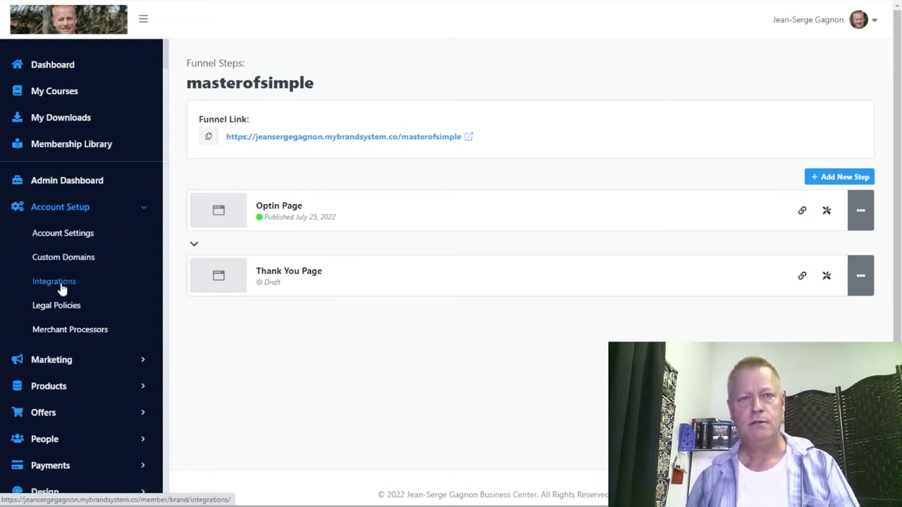
pyautogui.click(54, 282)
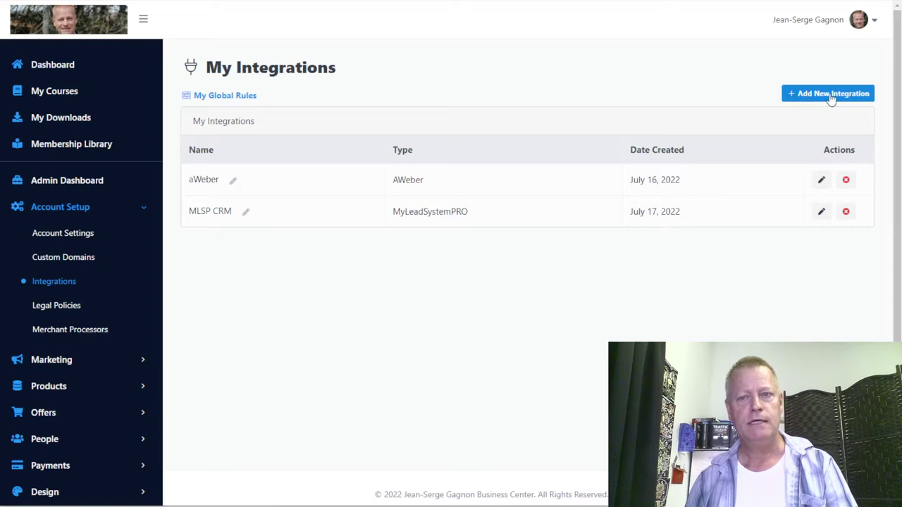
# Fill in a new integration named "email awbeber" with type AWeber, and close the dialog without connecting it.
pyautogui.click(808, 99)
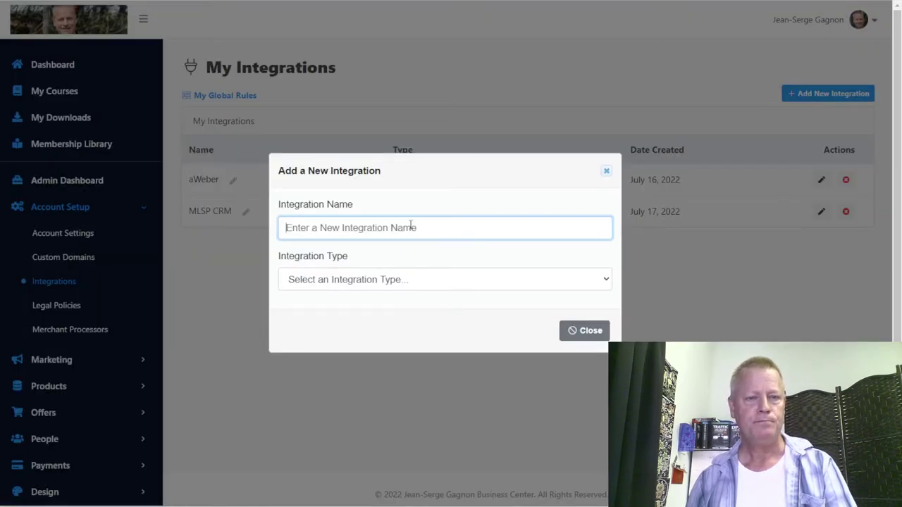
pyautogui.write('e')
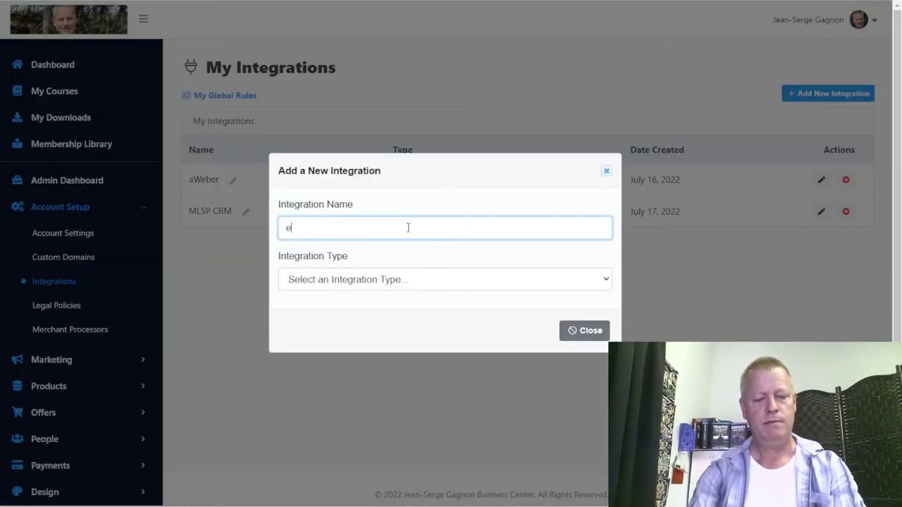
pyautogui.write('mail aw')
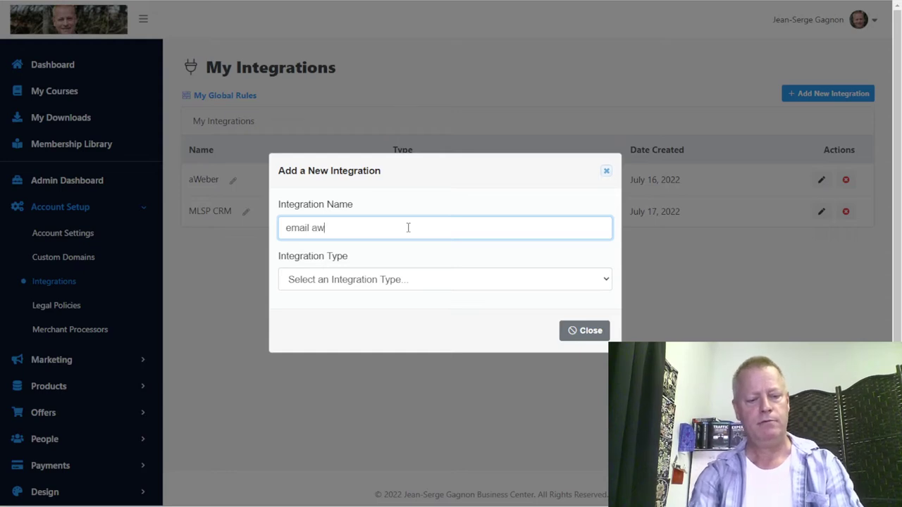
pyautogui.write('beber')
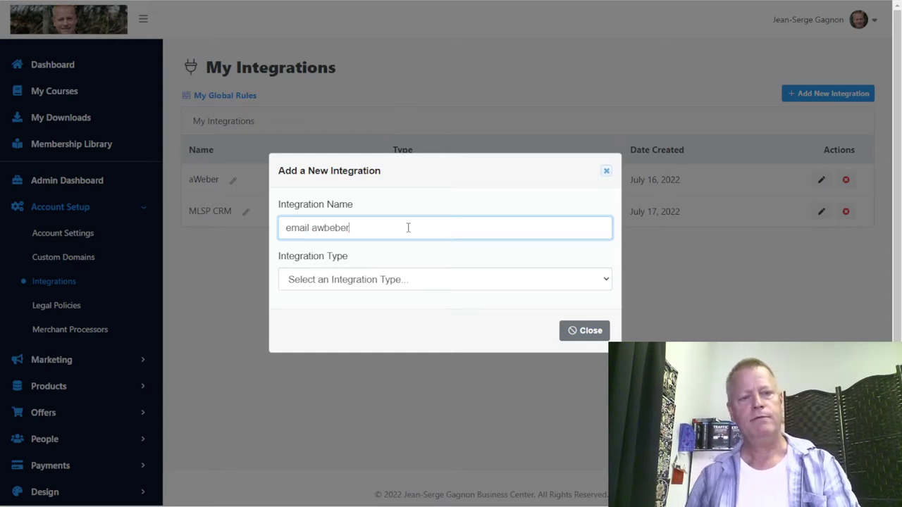
pyautogui.click(378, 282)
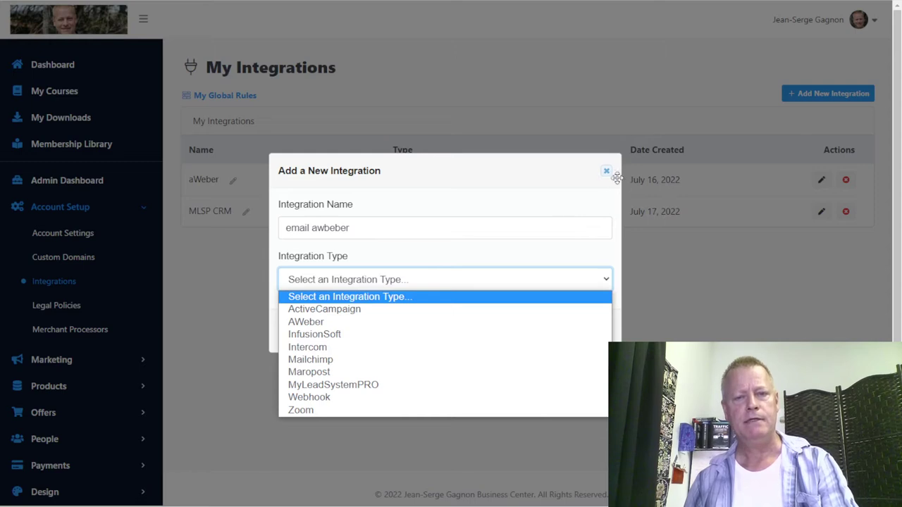
pyautogui.click(296, 321)
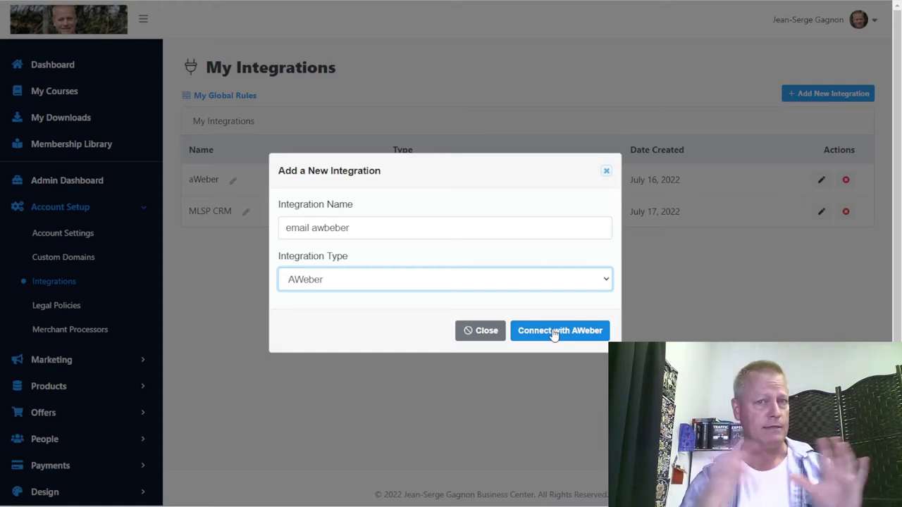
pyautogui.click(606, 172)
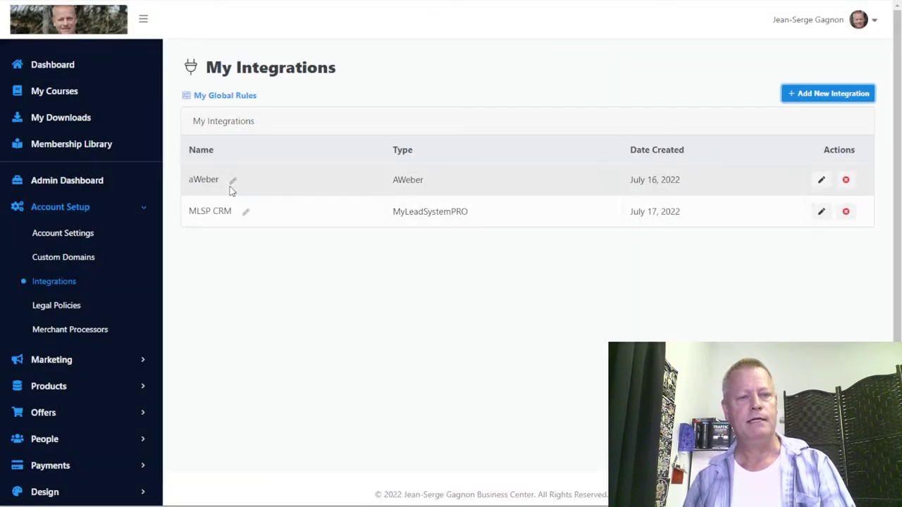
# Check the connection details of the existing aWeber integration, and return to the list of marketing funnels.
pyautogui.click(821, 180)
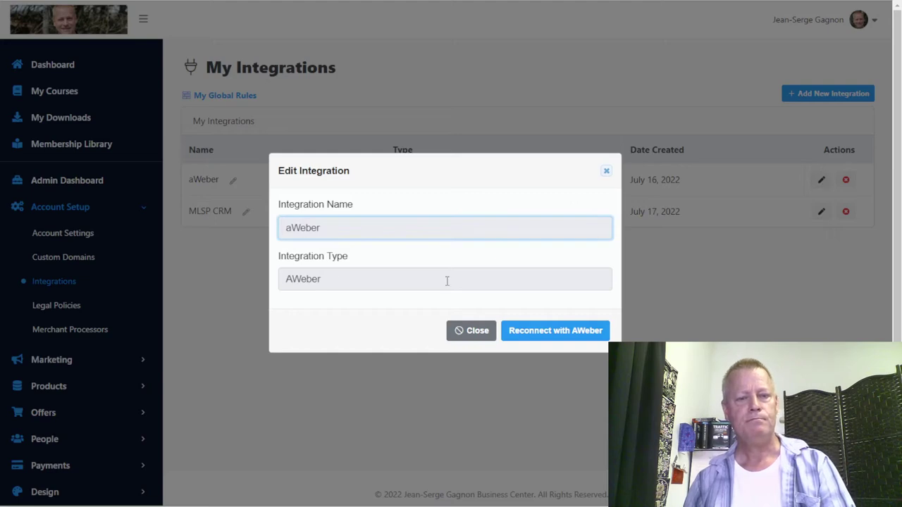
pyautogui.click(605, 171)
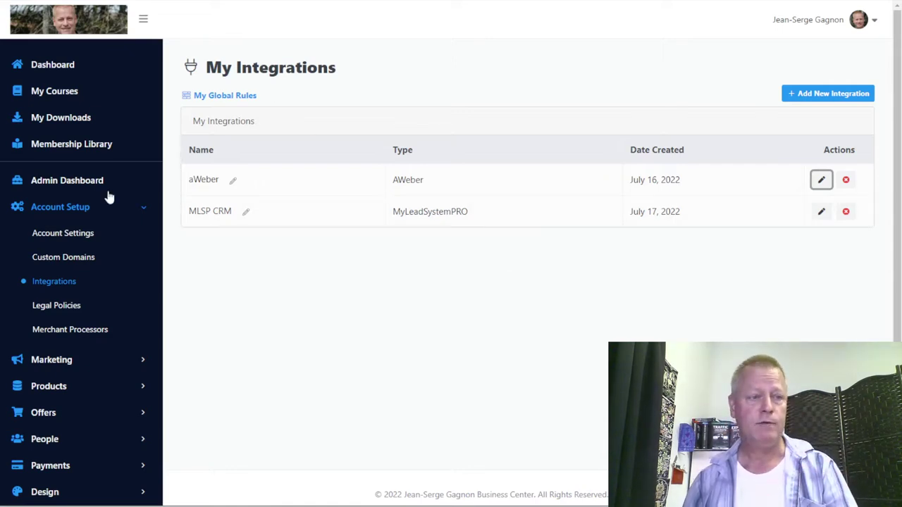
pyautogui.click(56, 363)
pyautogui.click(47, 260)
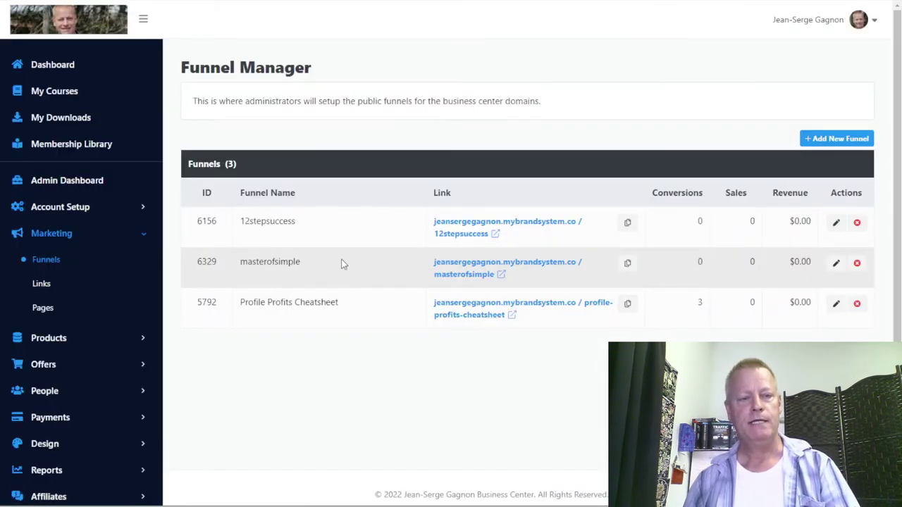
# Open the masterofsimple funnel's Optin Page for editing and check the click action and styling of its "Get FREE eBook NOW!" button.
pyautogui.click(837, 264)
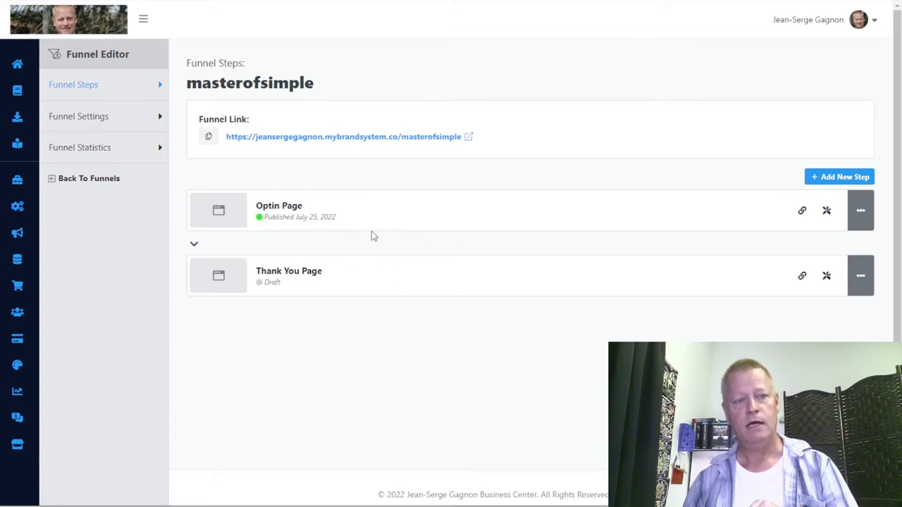
pyautogui.click(827, 214)
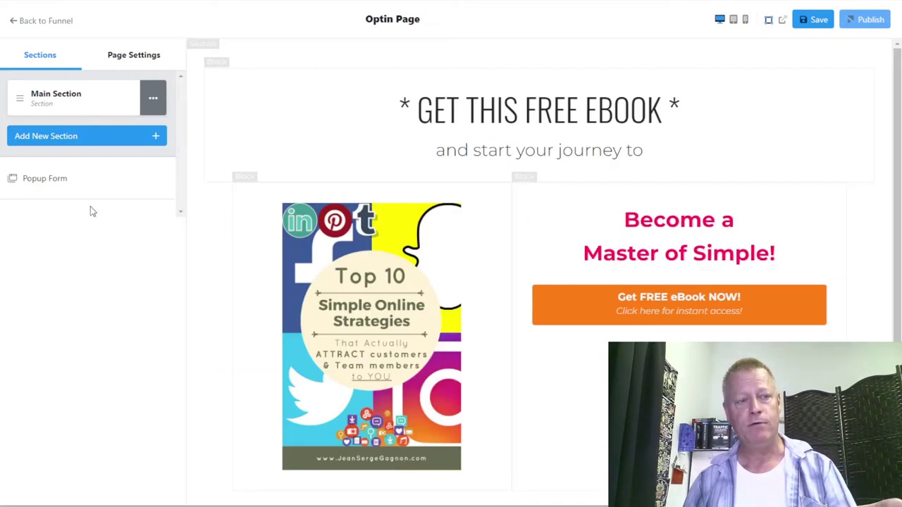
pyautogui.click(675, 306)
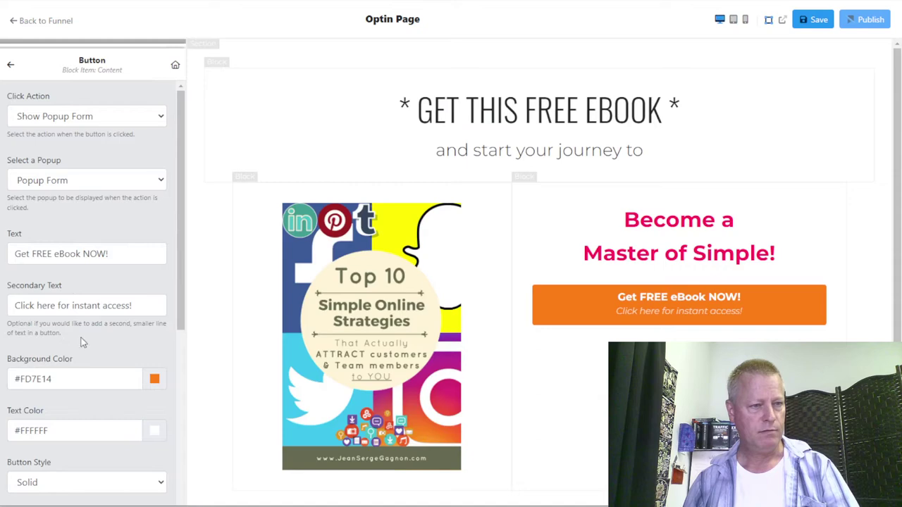
pyautogui.scroll(-5, 81, 342)
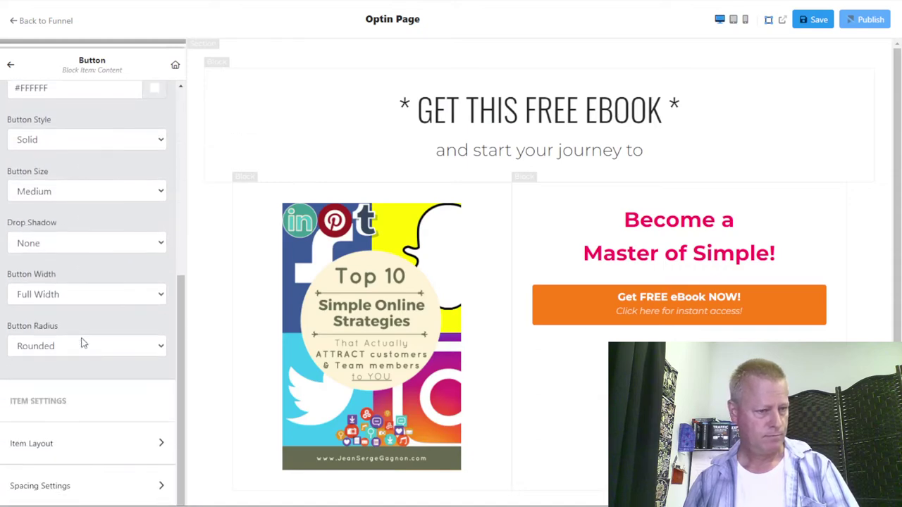
pyautogui.scroll(5, 81, 344)
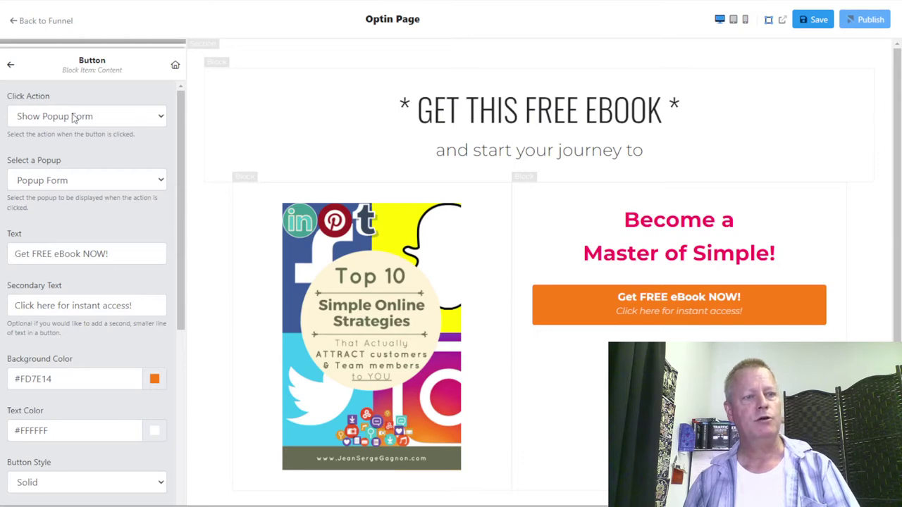
pyautogui.click(11, 64)
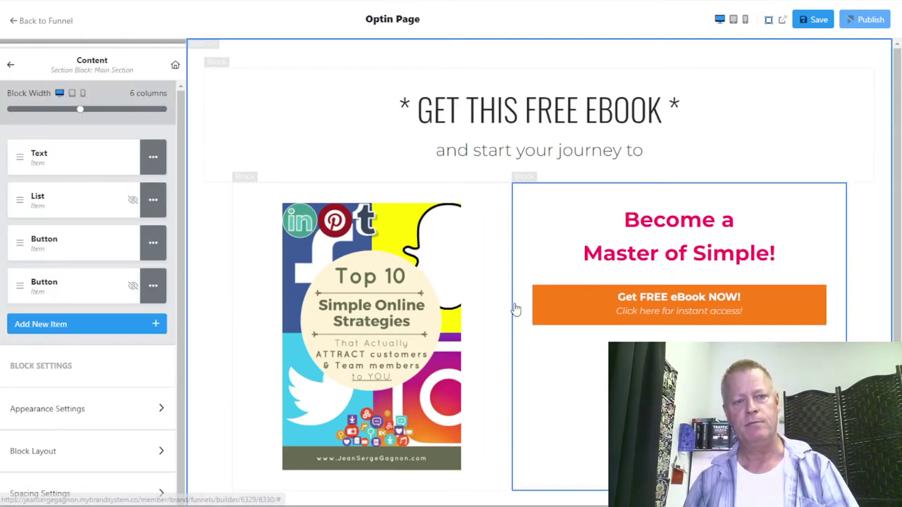
# Check the click action and popup assigned to the eBook cover image, and return to the page's section overview without leaving the editor.
pyautogui.click(403, 310)
pyautogui.scroll(-3, 66, 285)
pyautogui.scroll(-3, 92, 266)
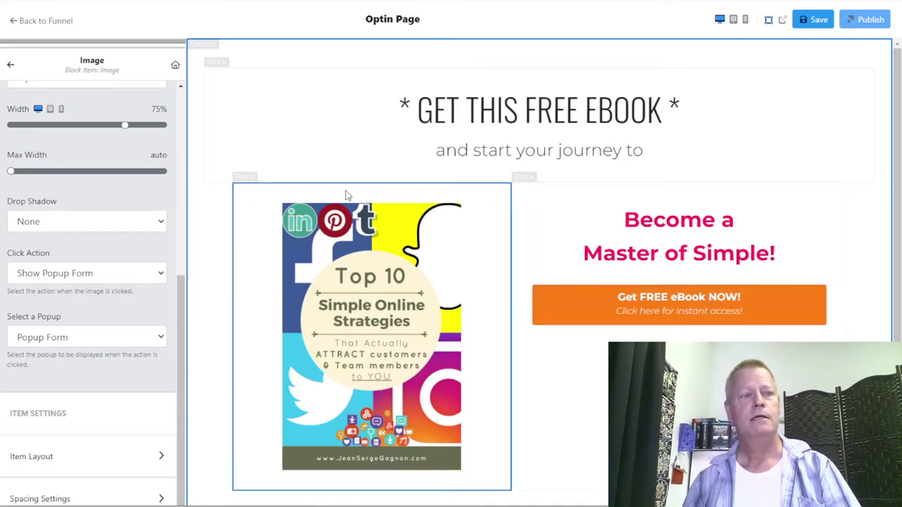
pyautogui.click(19, 20)
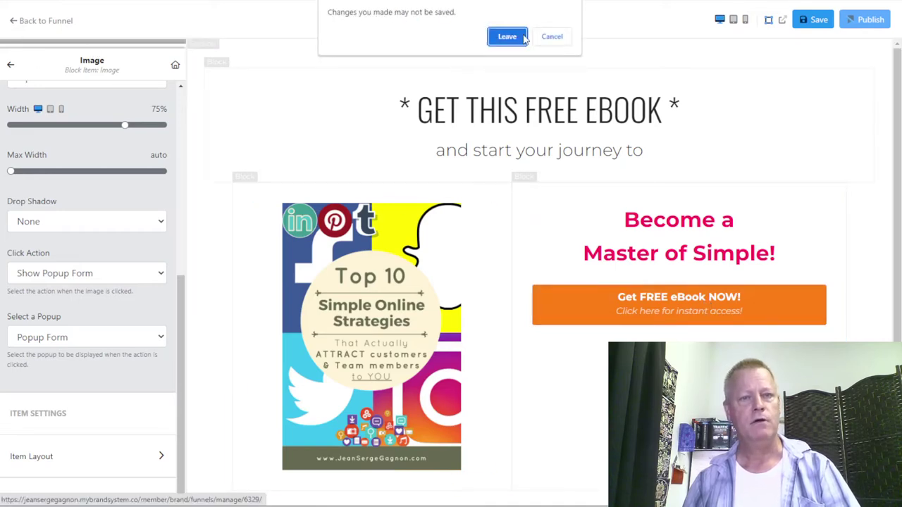
pyautogui.click(553, 37)
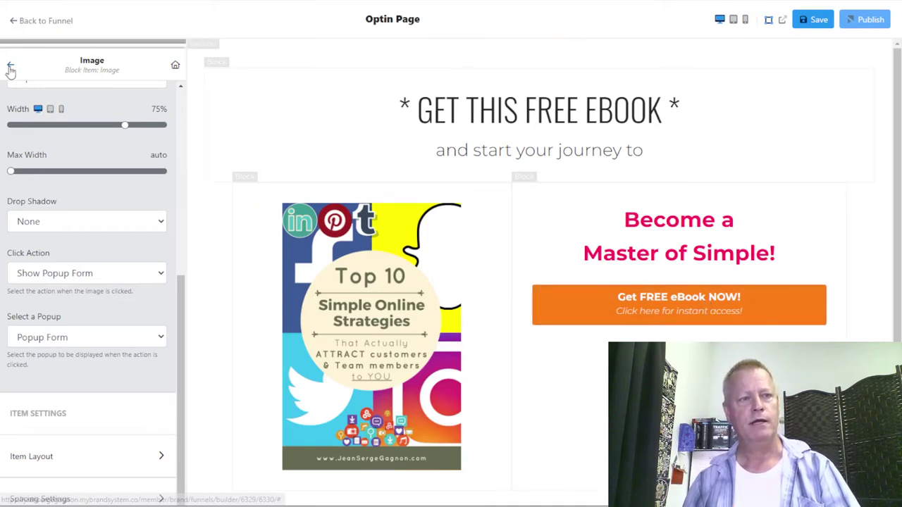
pyautogui.click(176, 65)
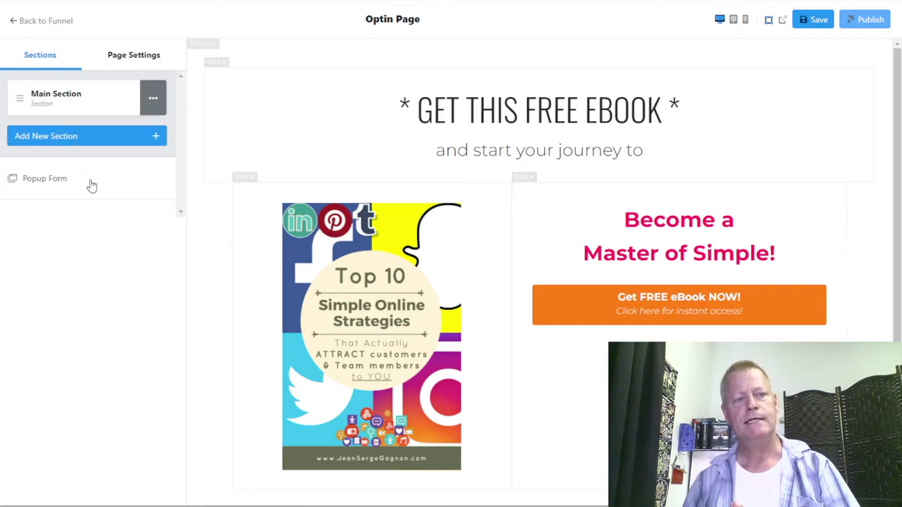
# Review the popup form and the settings of its "Send it to me NOW!" button, and return to the section overview.
pyautogui.click(68, 181)
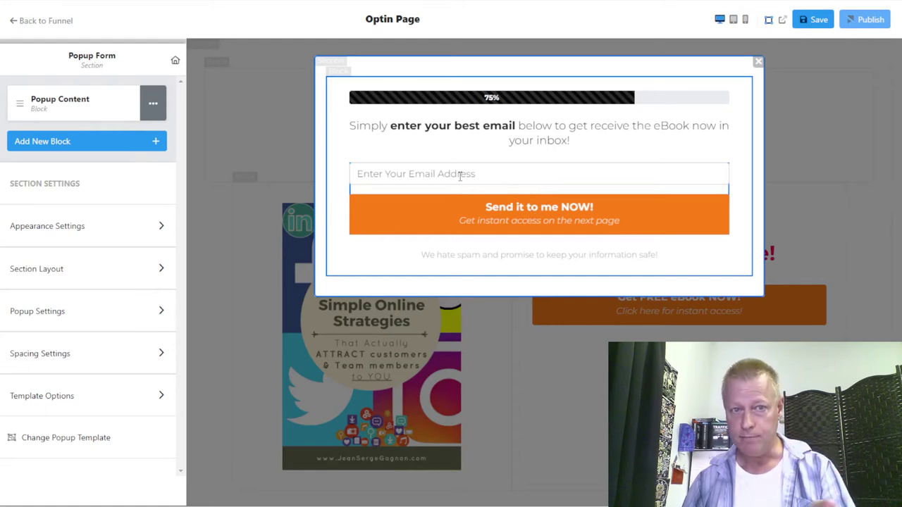
pyautogui.click(532, 223)
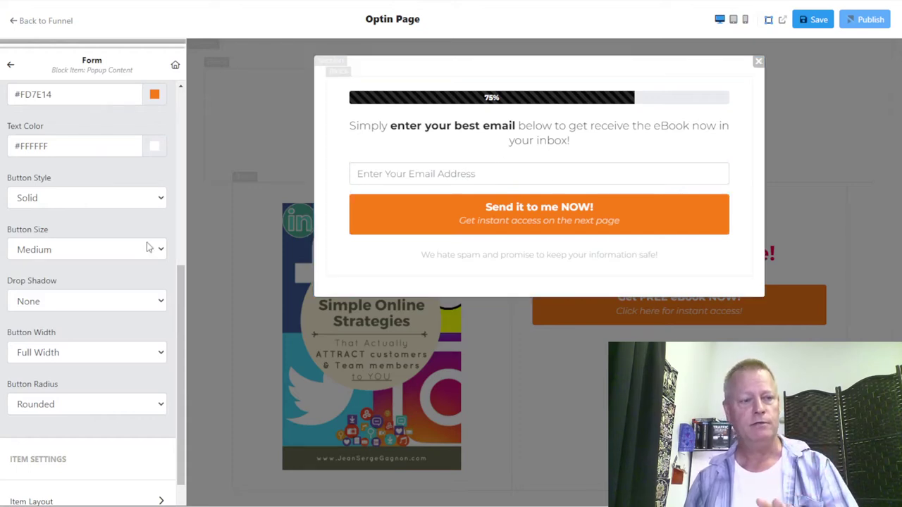
pyautogui.scroll(-2, 113, 265)
pyautogui.scroll(12, 105, 352)
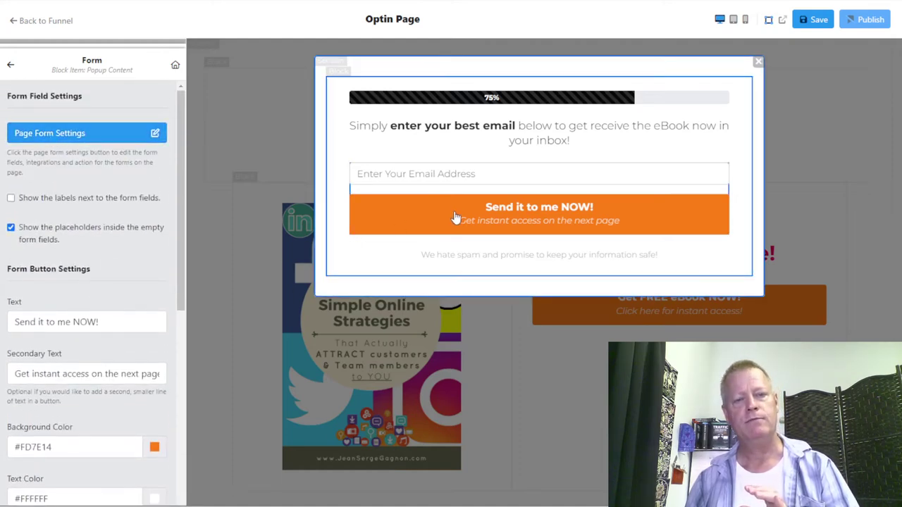
pyautogui.click(175, 69)
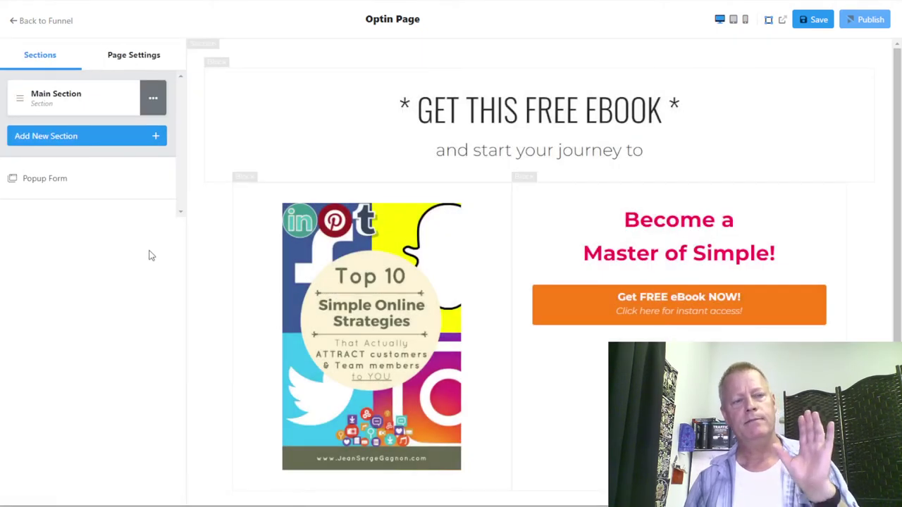
pyautogui.click(45, 178)
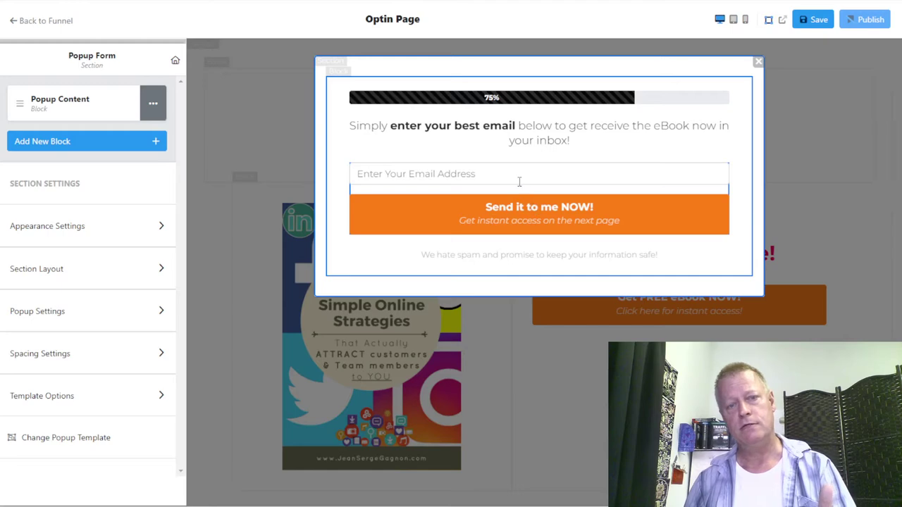
pyautogui.click(546, 212)
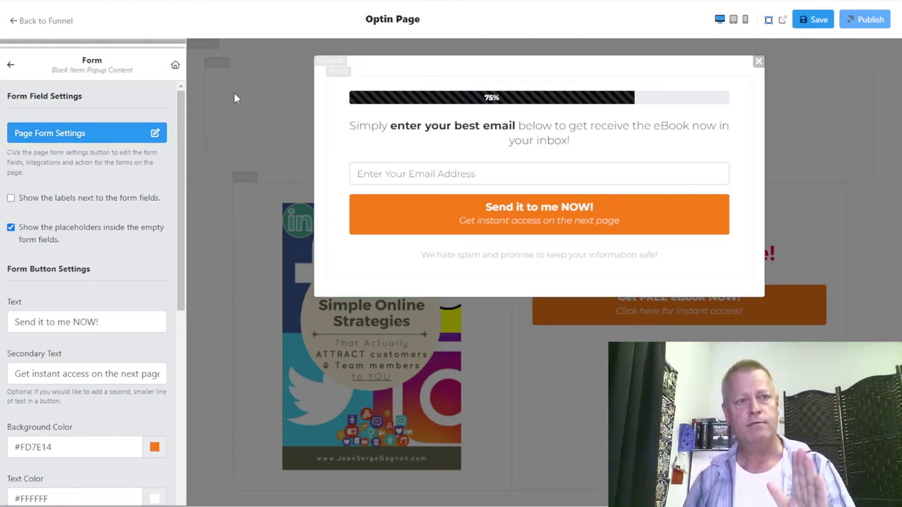
pyautogui.click(175, 68)
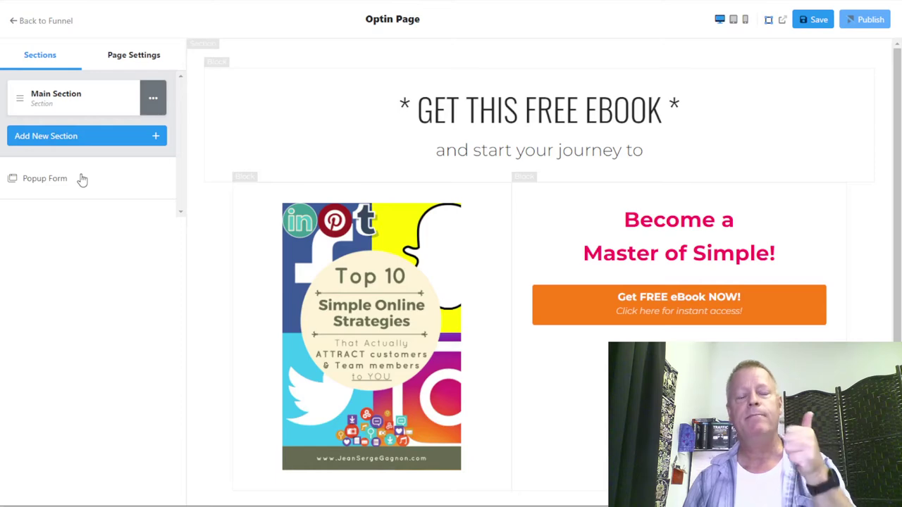
# Open the page form settings from the popup form's form item and show its integration rules.
pyautogui.click(45, 178)
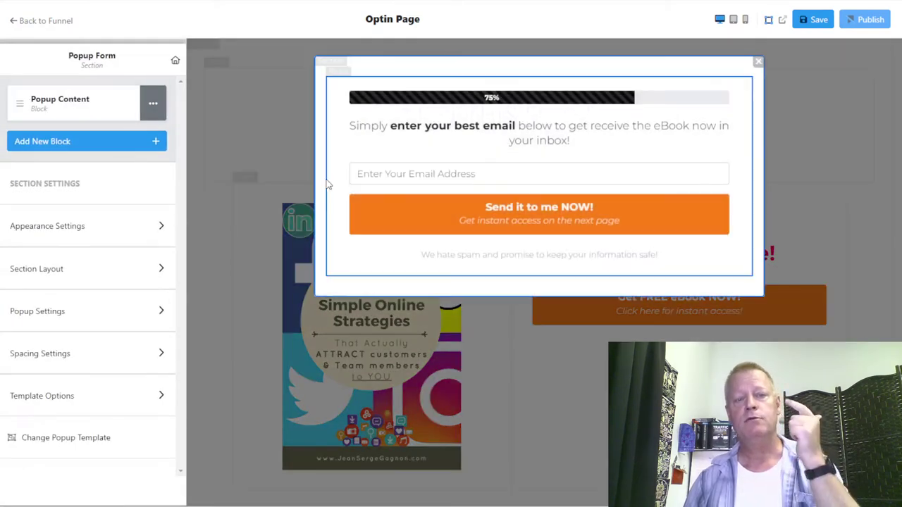
pyautogui.click(548, 219)
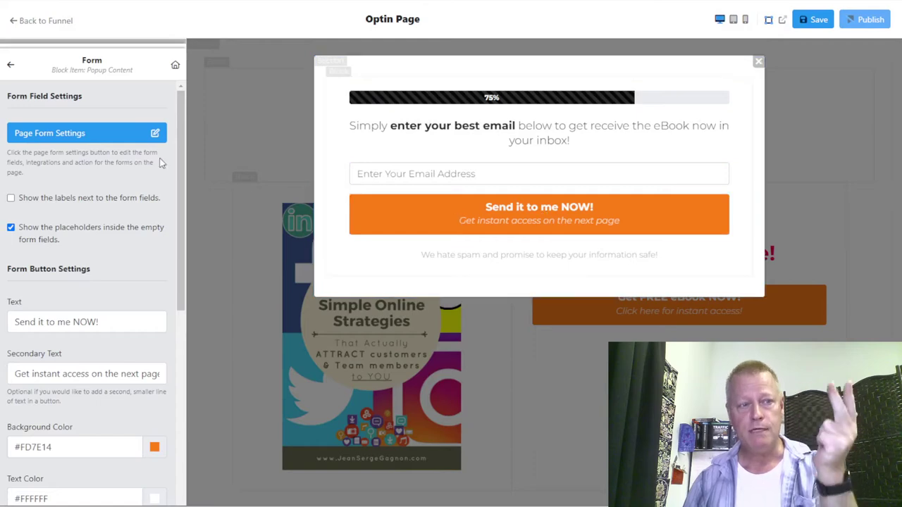
pyautogui.click(74, 136)
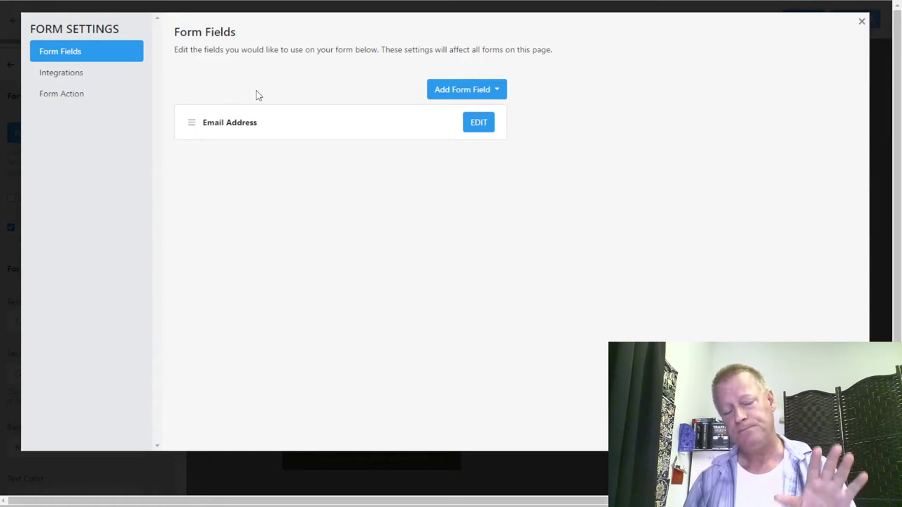
pyautogui.click(63, 78)
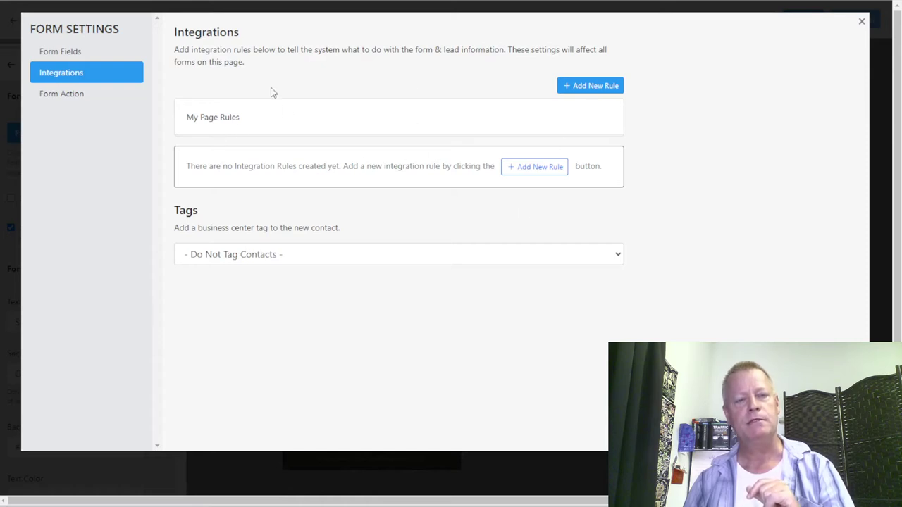
pyautogui.moveTo(187, 166); pyautogui.dragTo(463, 177)
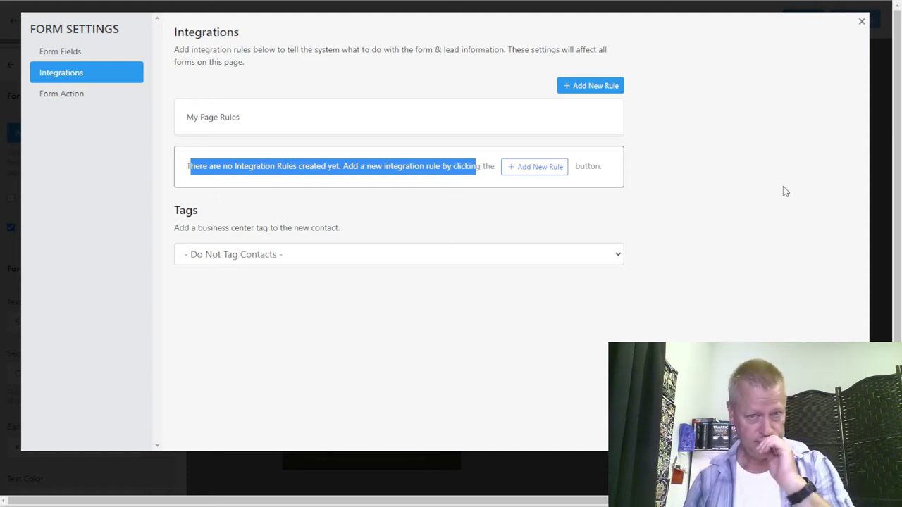
# Start a new integration rule with the event Contact Created, the integration [AWeber] aWeber and the action Add to List.
pyautogui.click(590, 86)
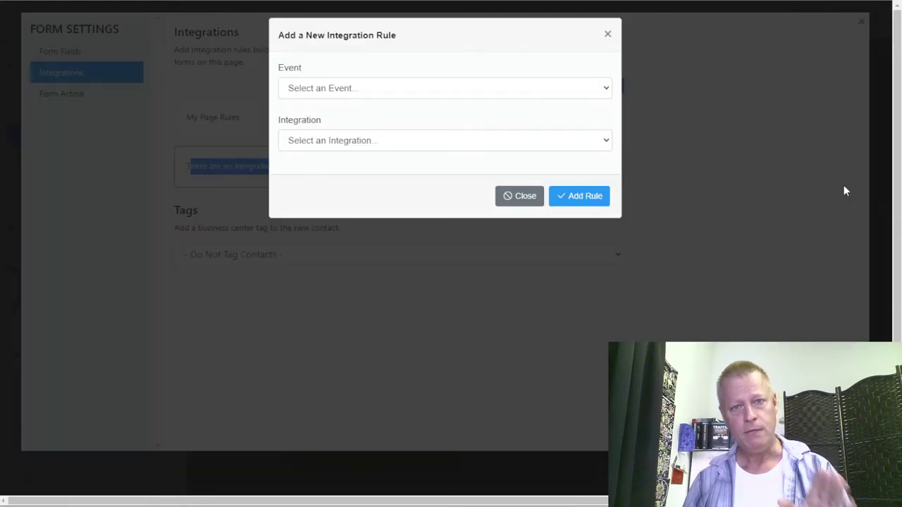
pyautogui.click(357, 91)
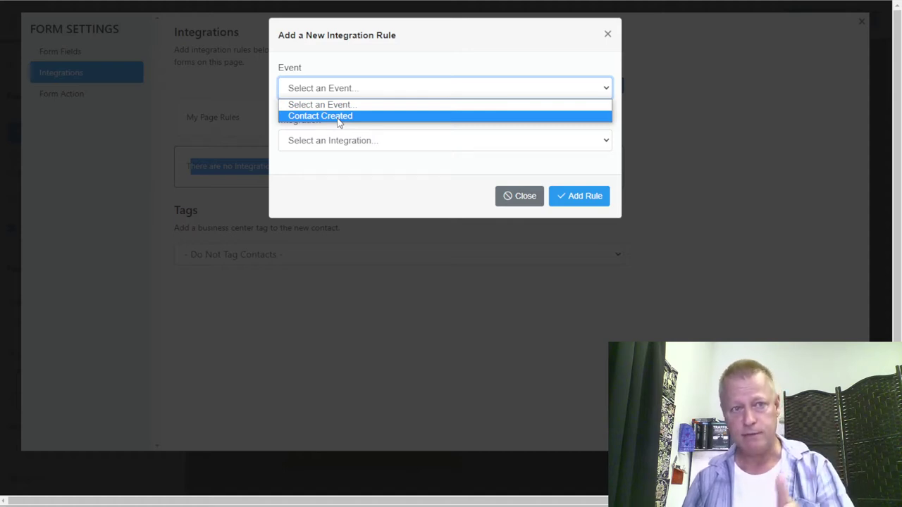
pyautogui.click(339, 116)
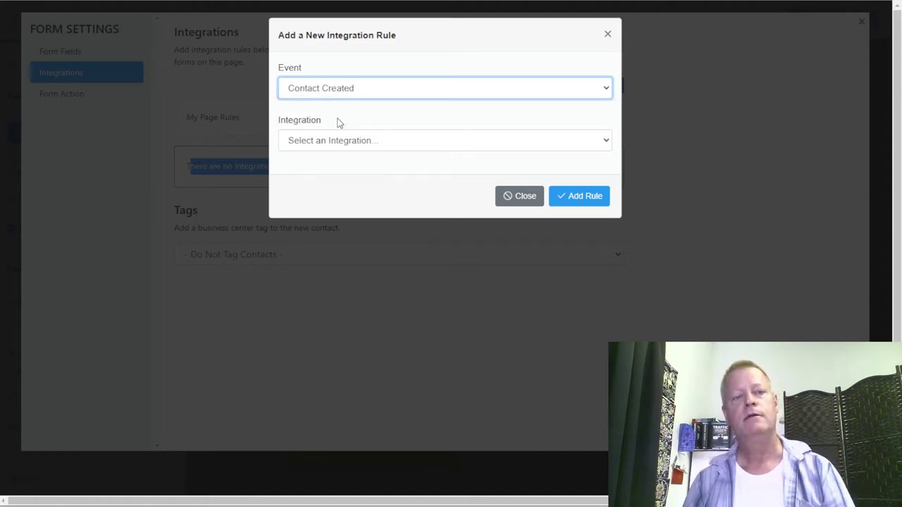
pyautogui.click(384, 142)
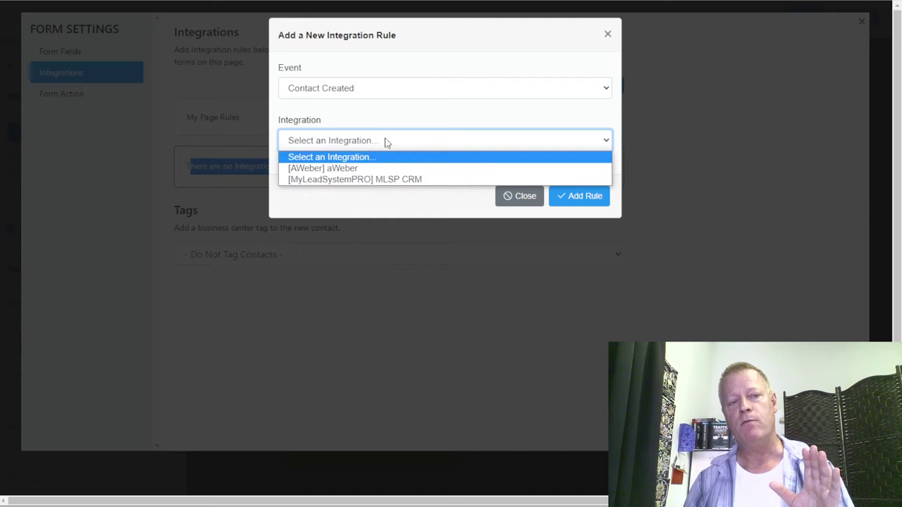
pyautogui.click(328, 169)
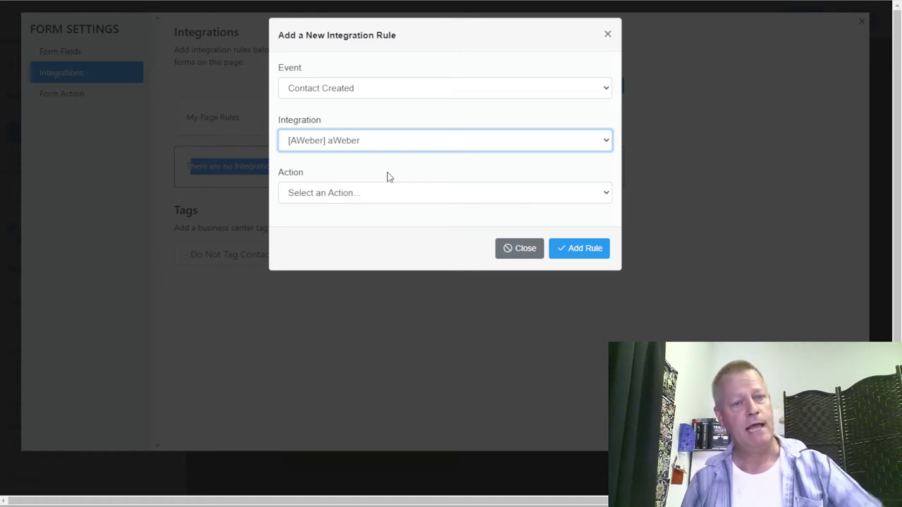
pyautogui.click(368, 195)
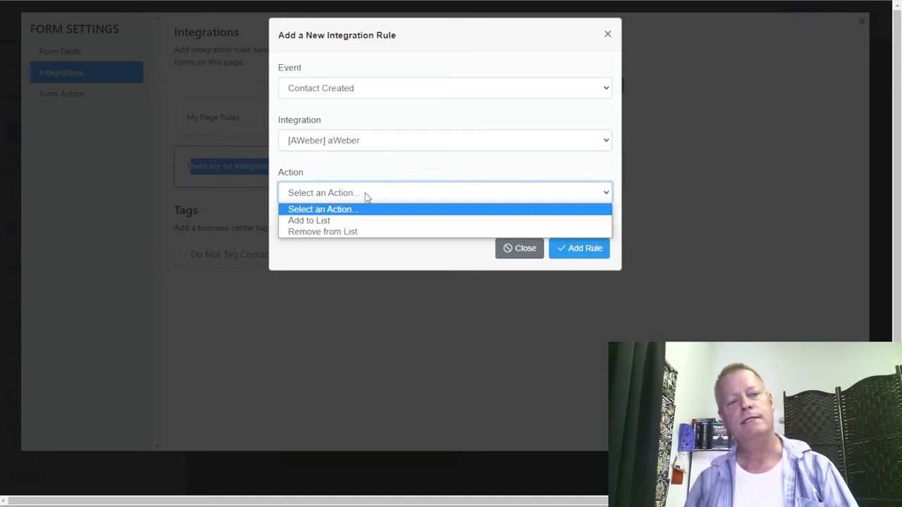
pyautogui.click(321, 222)
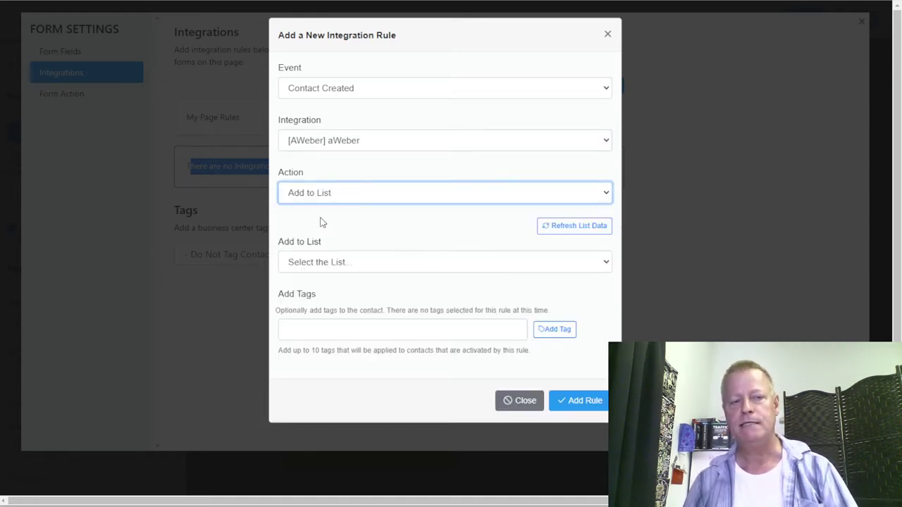
# Look through the AWeber lists available for the new rule's Add to List setting.
pyautogui.click(379, 263)
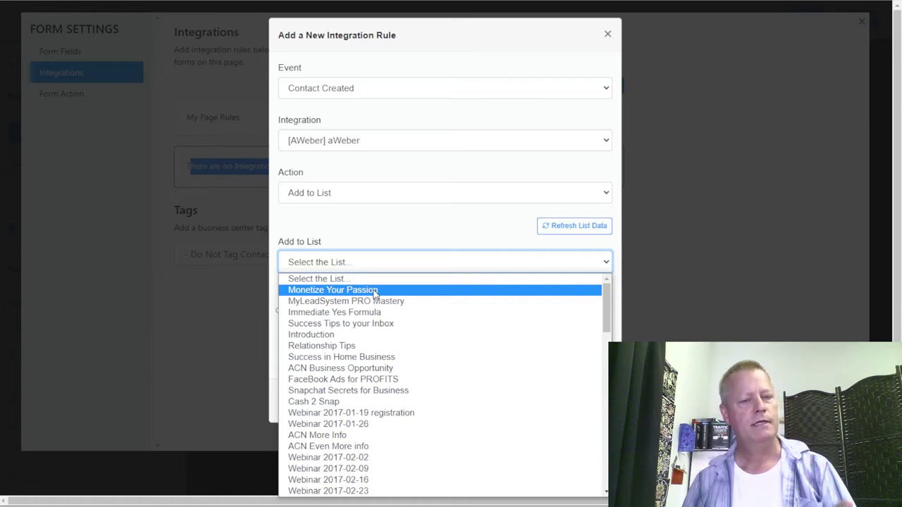
pyautogui.scroll(-10, 387, 324)
pyautogui.scroll(-5, 392, 328)
pyautogui.scroll(6, 391, 328)
pyautogui.scroll(-6, 392, 329)
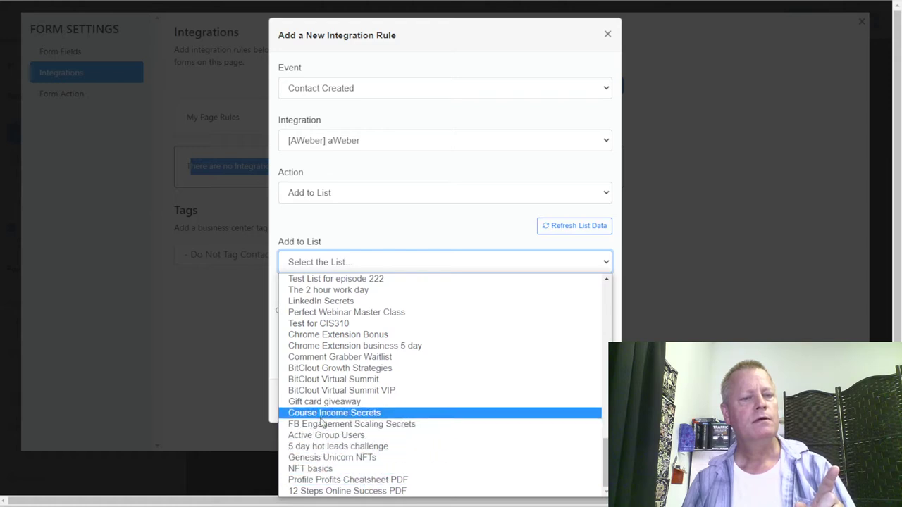
pyautogui.scroll(3, 323, 328)
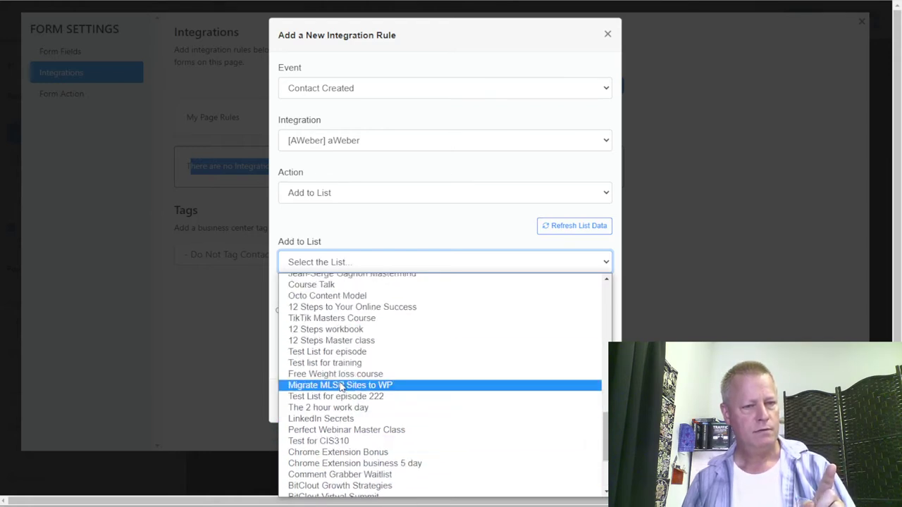
pyautogui.moveTo(606, 443); pyautogui.dragTo(600, 383)
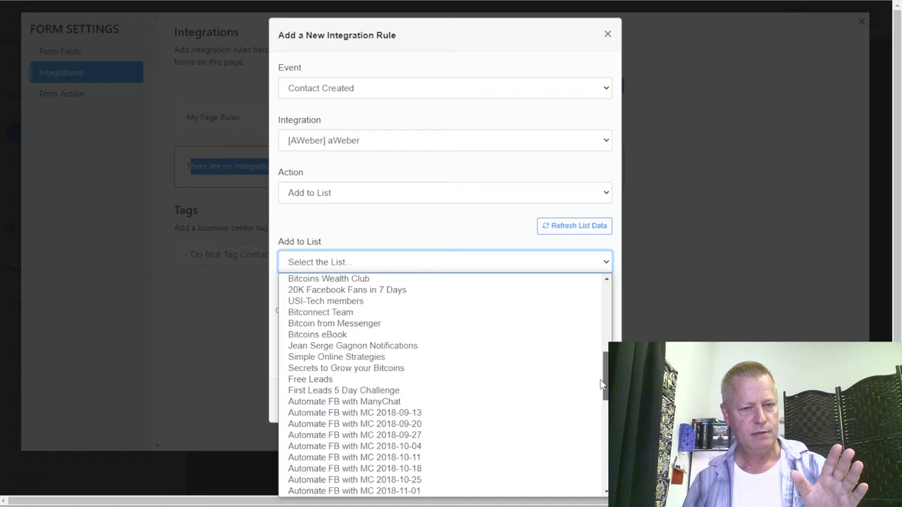
pyautogui.moveTo(600, 384); pyautogui.dragTo(604, 319)
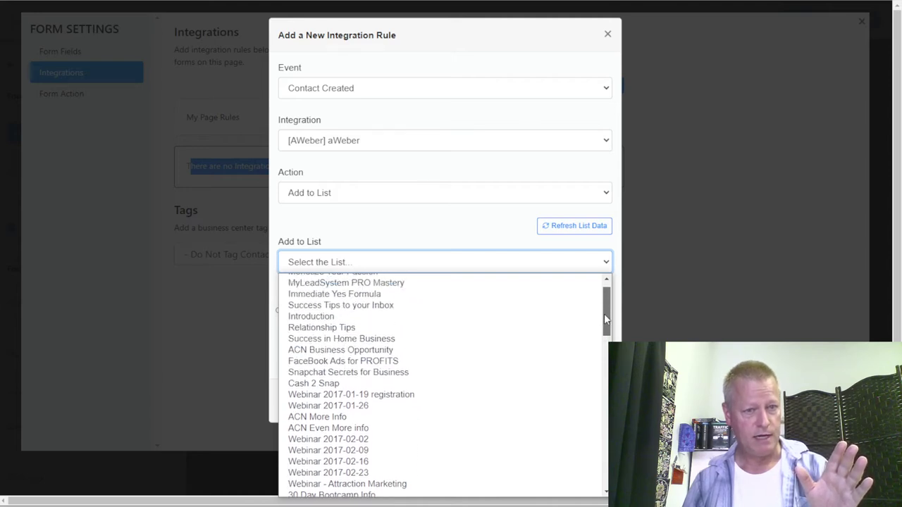
pyautogui.moveTo(603, 319); pyautogui.dragTo(603, 310)
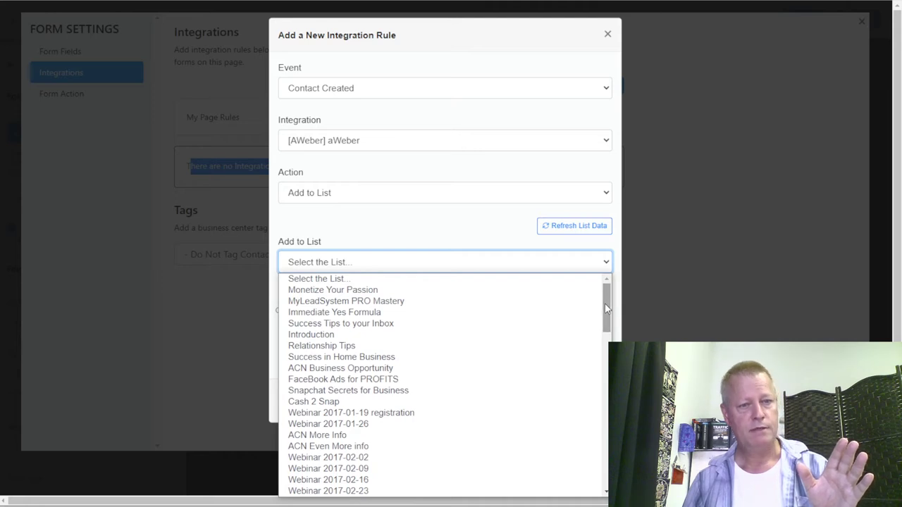
# Open AWeber in a new browser tab.
pyautogui.hotkey('ctrl', 't')
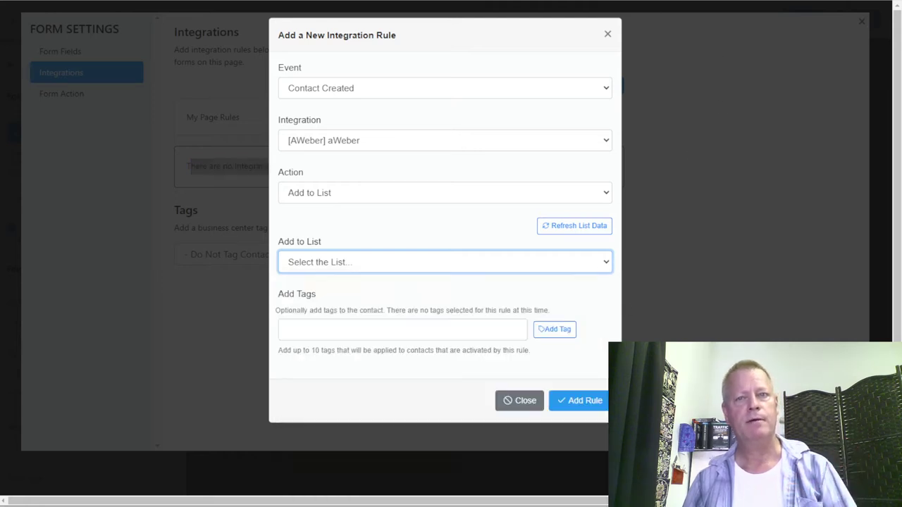
pyautogui.write('awebe')
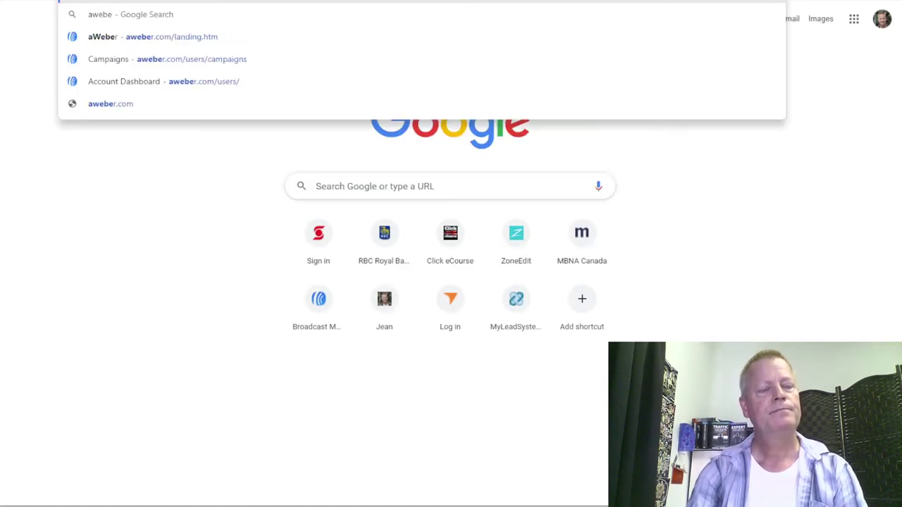
pyautogui.press('Return')
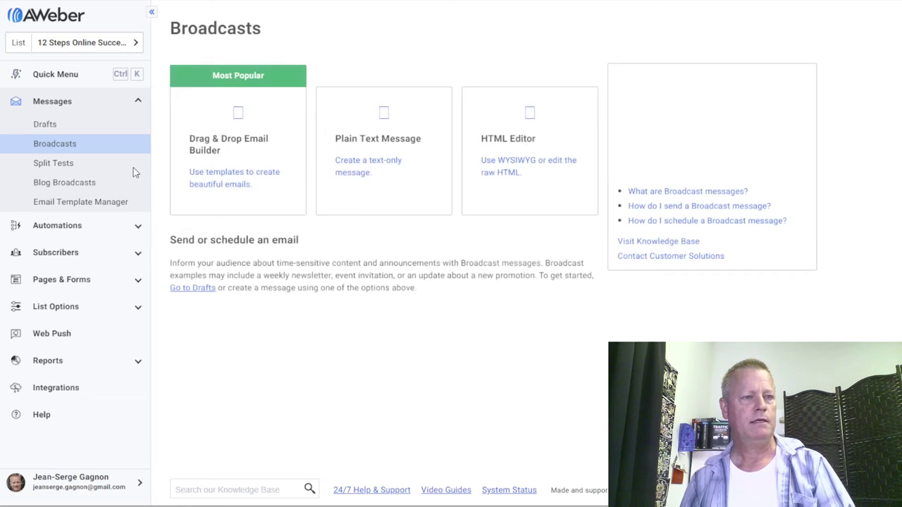
# Search the AWeber account's lists for "master", "top" and "simple".
pyautogui.click(104, 45)
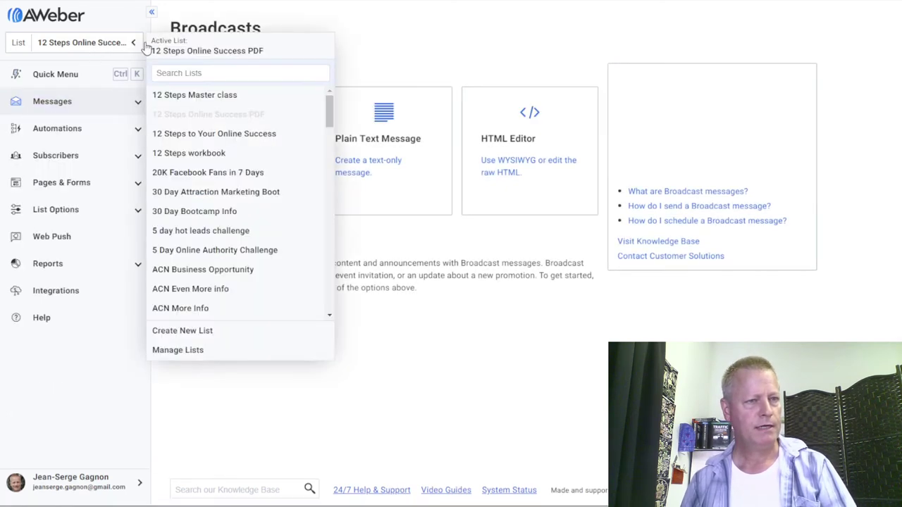
pyautogui.click(202, 72)
pyautogui.write('master')
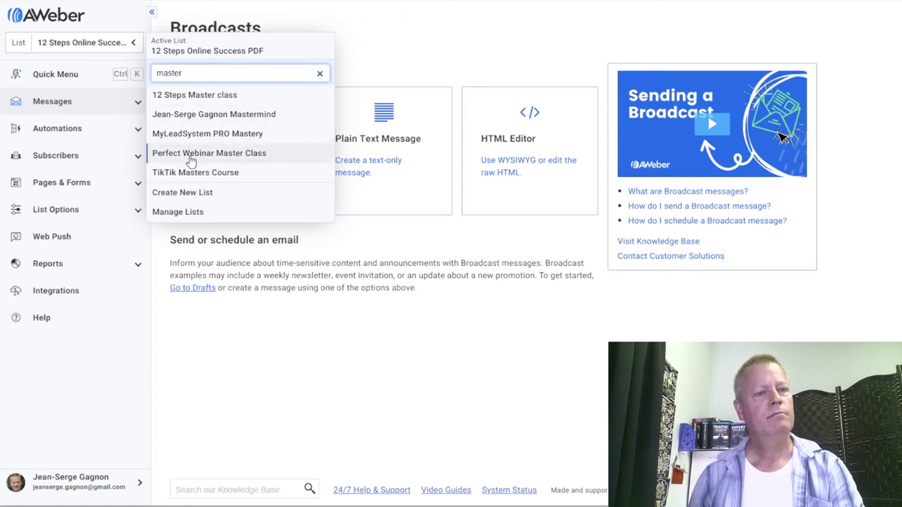
pyautogui.moveTo(195, 73); pyautogui.dragTo(136, 77)
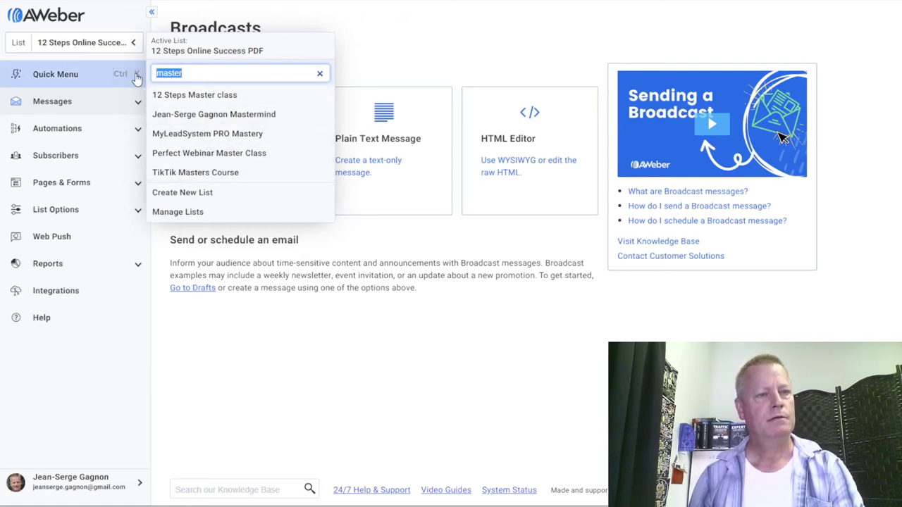
pyautogui.press('Escape')
pyautogui.click(102, 45)
pyautogui.click(226, 71)
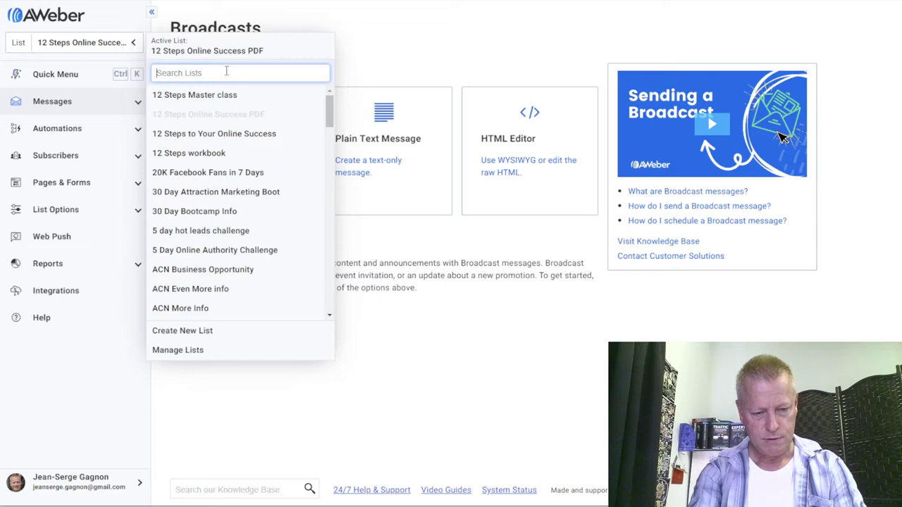
pyautogui.write('top 10')
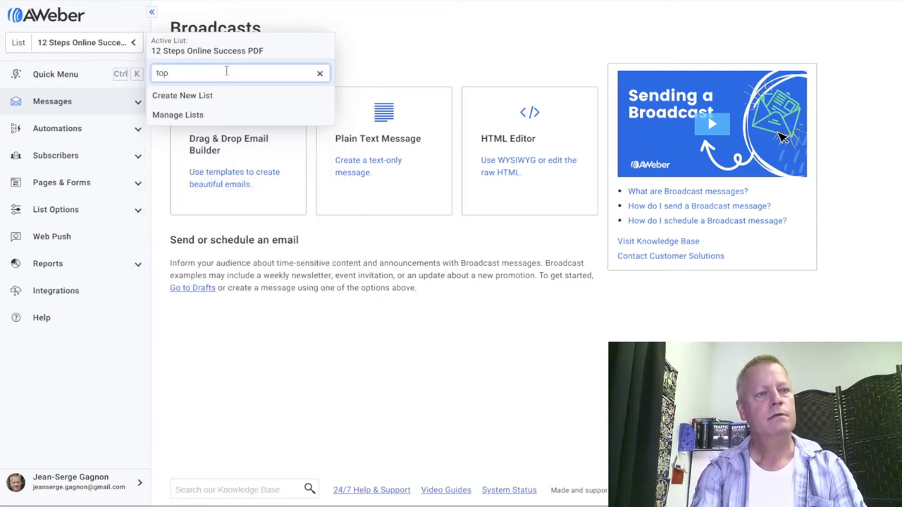
pyautogui.press('BackSpace')
pyautogui.press('BackSpace')
pyautogui.press('BackSpace')
pyautogui.write('simple')
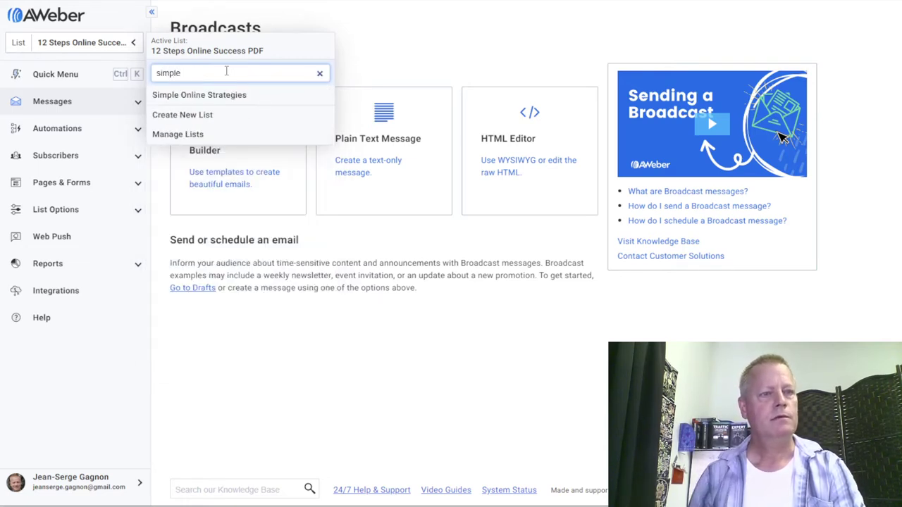
# Make Simple Online Strategies the active AWeber list and look at its campaigns, including Initial messages.
pyautogui.click(176, 96)
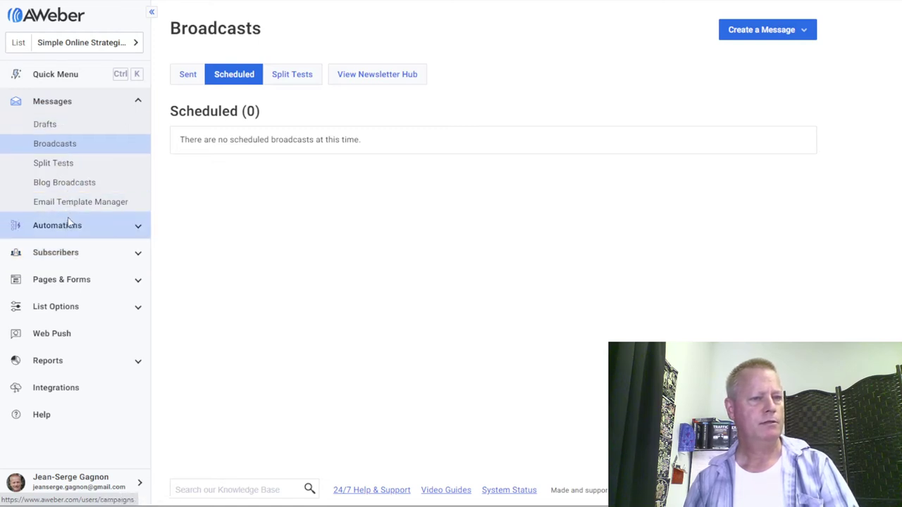
pyautogui.click(91, 232)
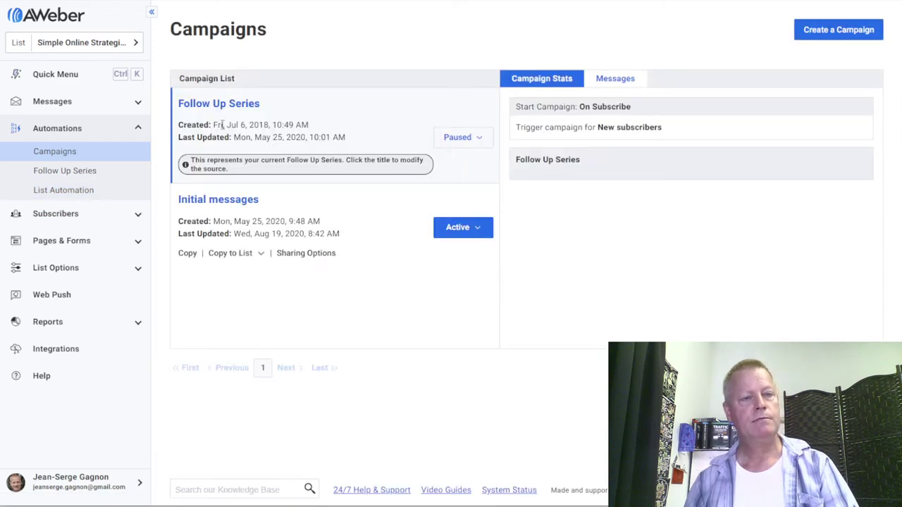
pyautogui.click(329, 210)
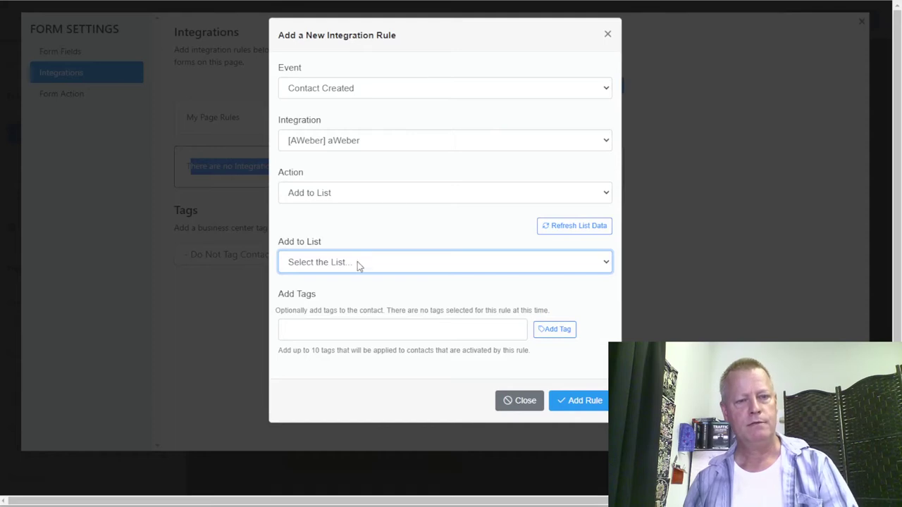
# Back in the page's form settings, set the new integration rule's list to Simple Online Strategies.
pyautogui.click(394, 262)
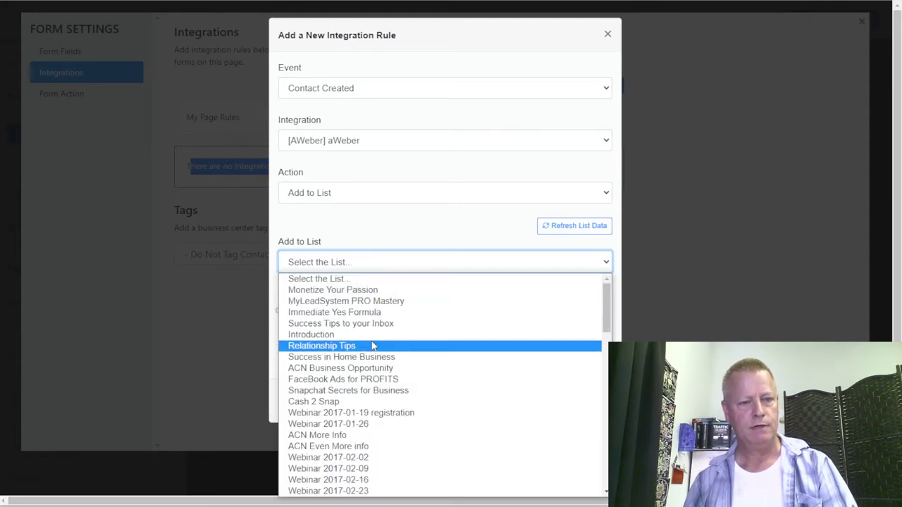
pyautogui.moveTo(606, 325); pyautogui.dragTo(591, 432)
pyautogui.scroll(-4, 592, 440)
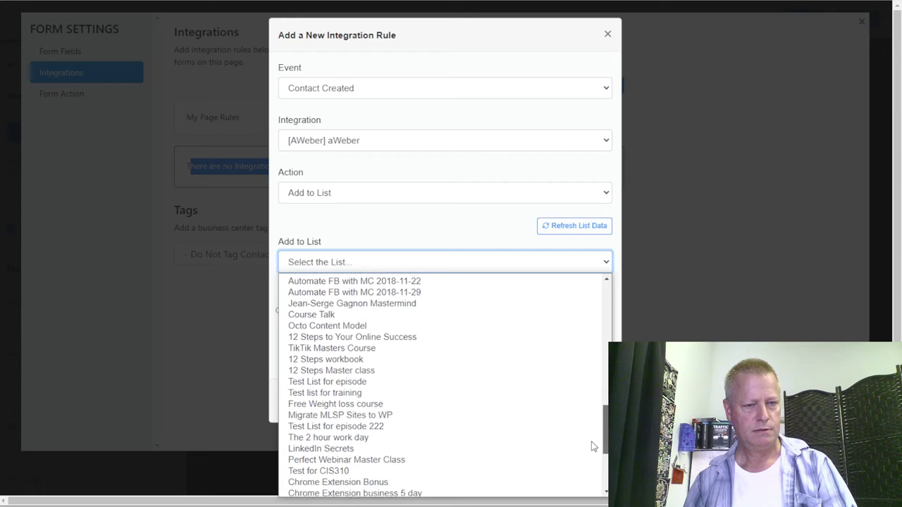
pyautogui.scroll(-2, 592, 466)
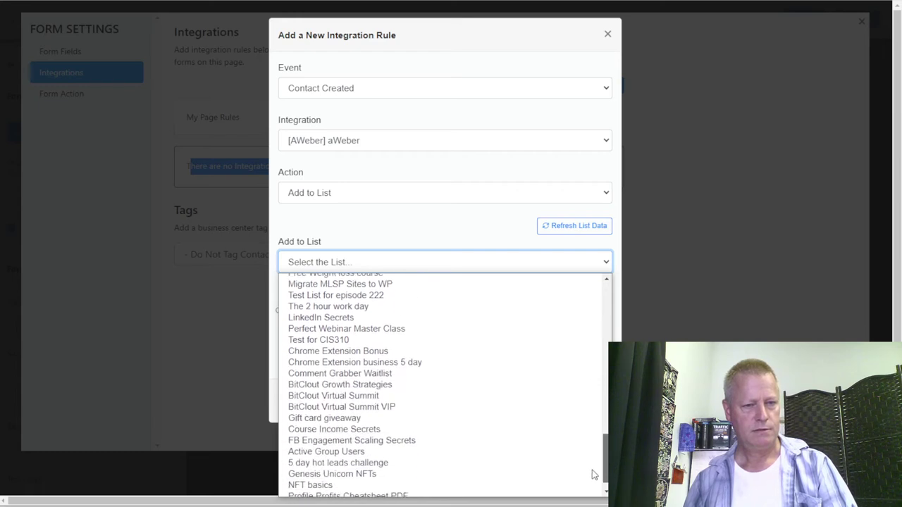
pyautogui.scroll(20, 598, 493)
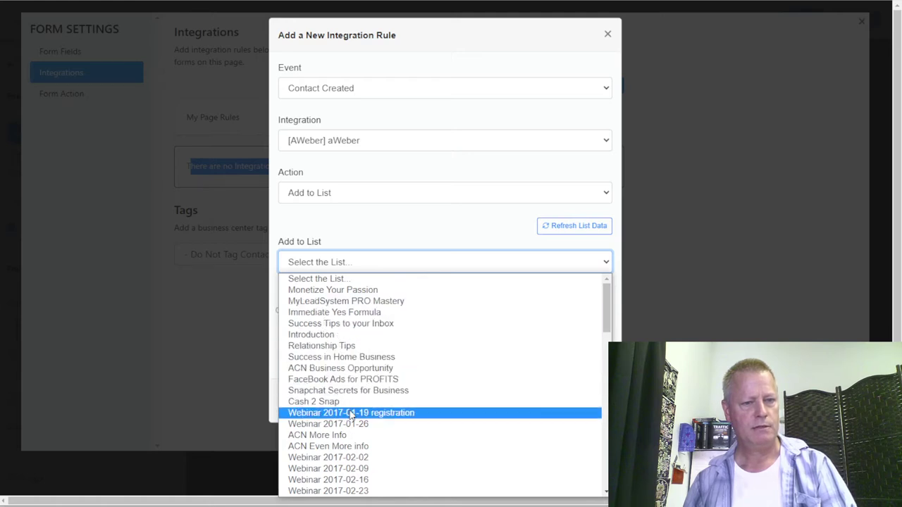
pyautogui.scroll(-3, 348, 408)
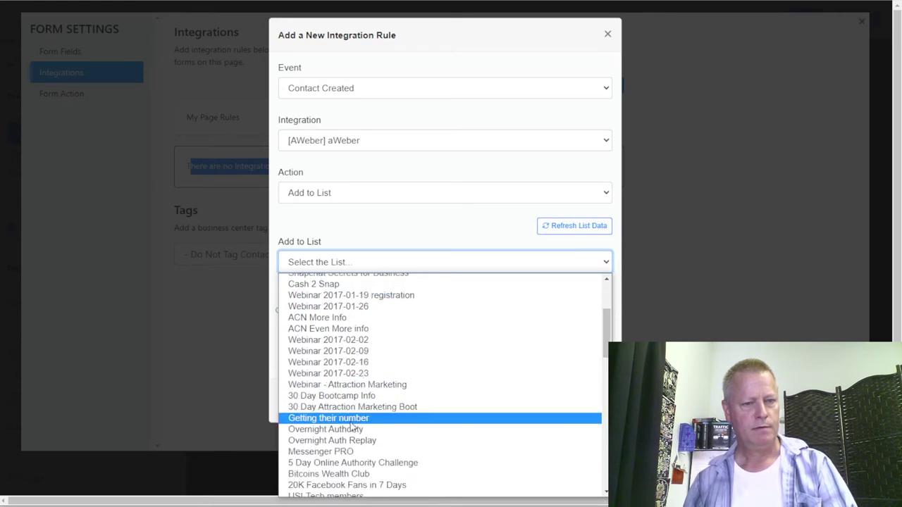
pyautogui.scroll(-1, 347, 460)
pyautogui.scroll(-3, 347, 460)
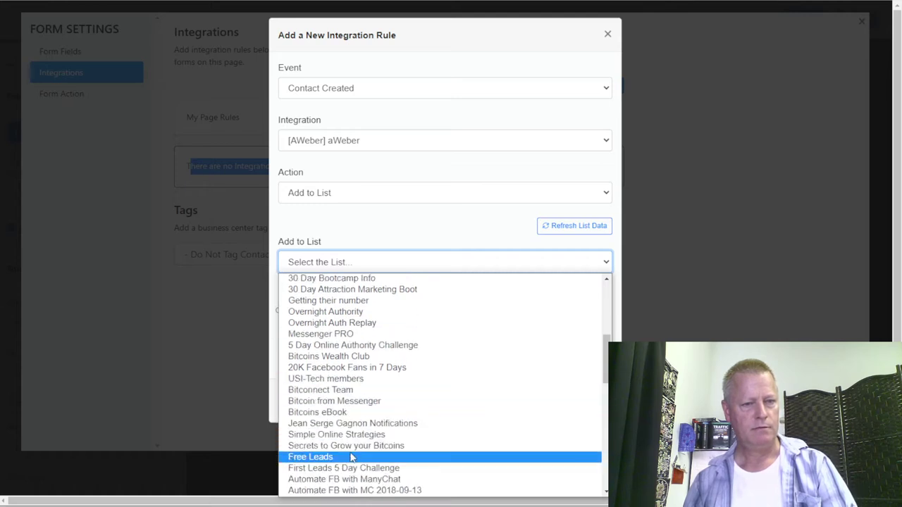
pyautogui.click(341, 435)
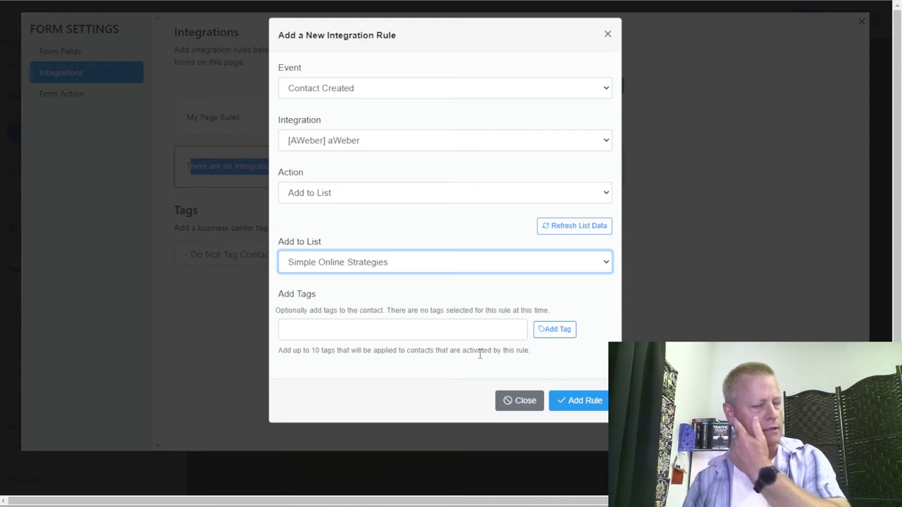
# Enter businesscenter as the tag text for the AWeber rule and add the rule to the page.
pyautogui.click(397, 336)
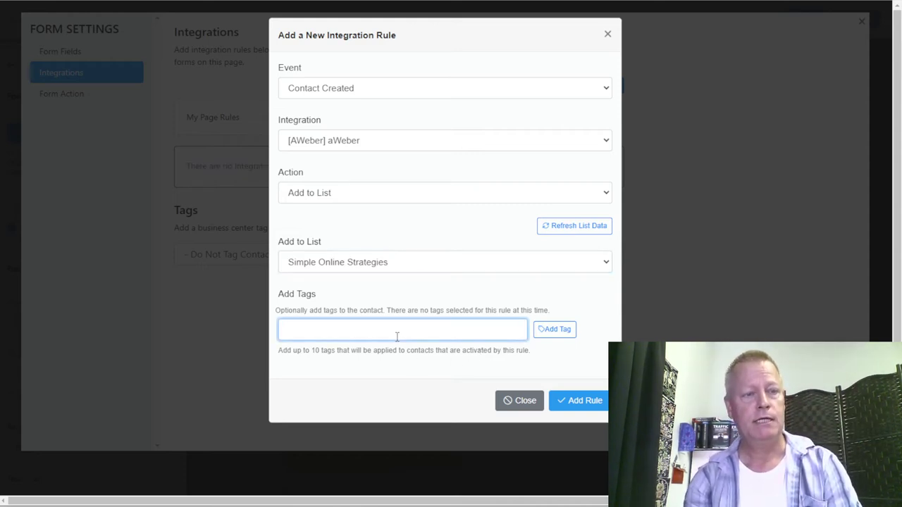
pyautogui.write('busine')
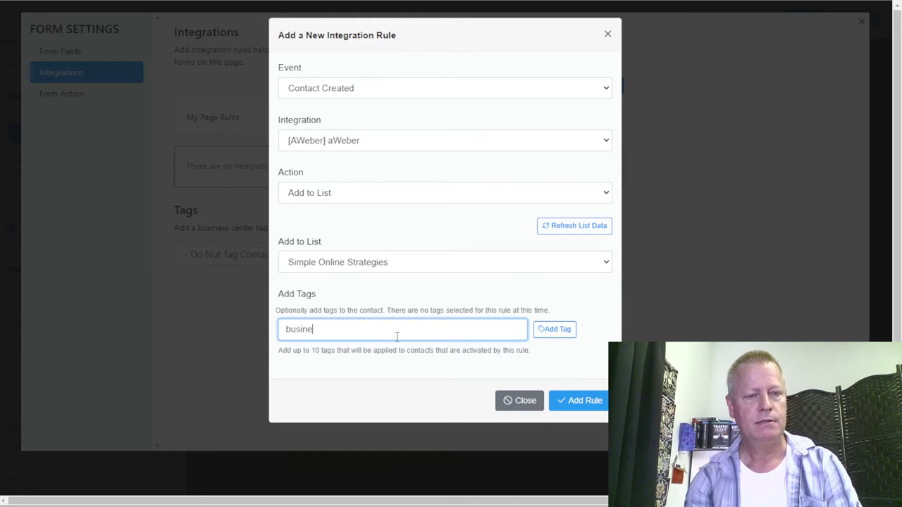
pyautogui.write('sscenter')
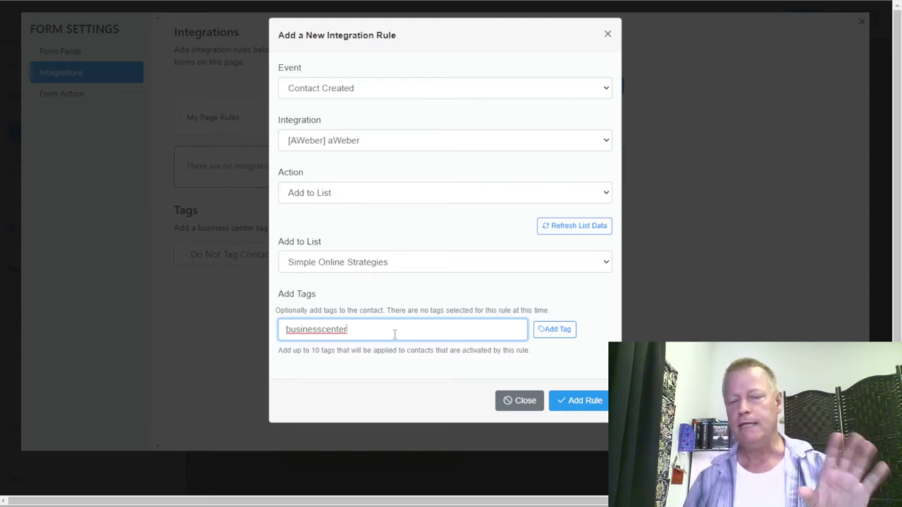
pyautogui.click(579, 401)
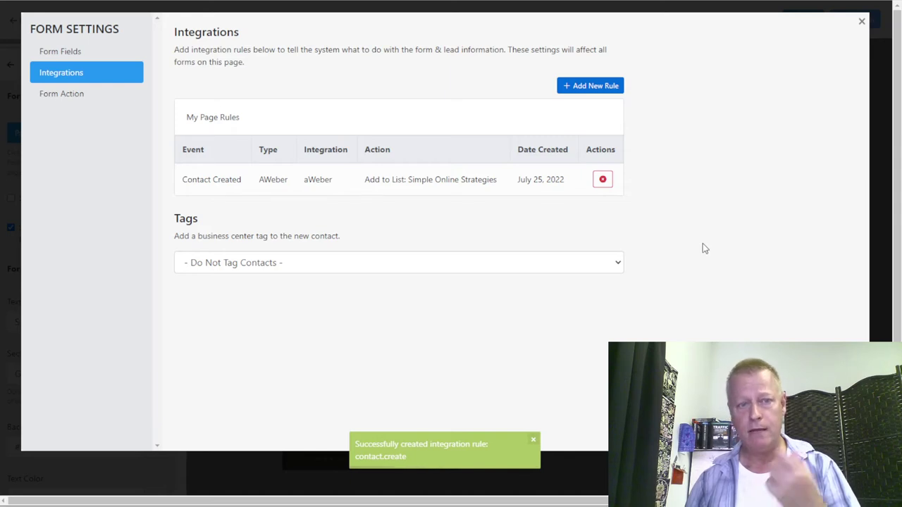
# Add another rule with event Contact Created, integration [MyLeadSystemPRO] MLSP CRM, action Add Label and label masterOfSimple.
pyautogui.click(592, 88)
pyautogui.click(371, 93)
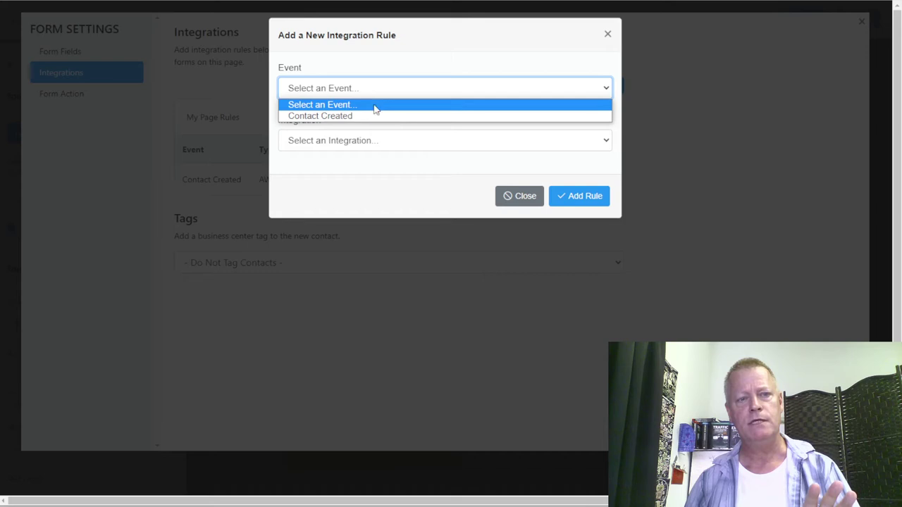
pyautogui.click(362, 115)
pyautogui.click(368, 144)
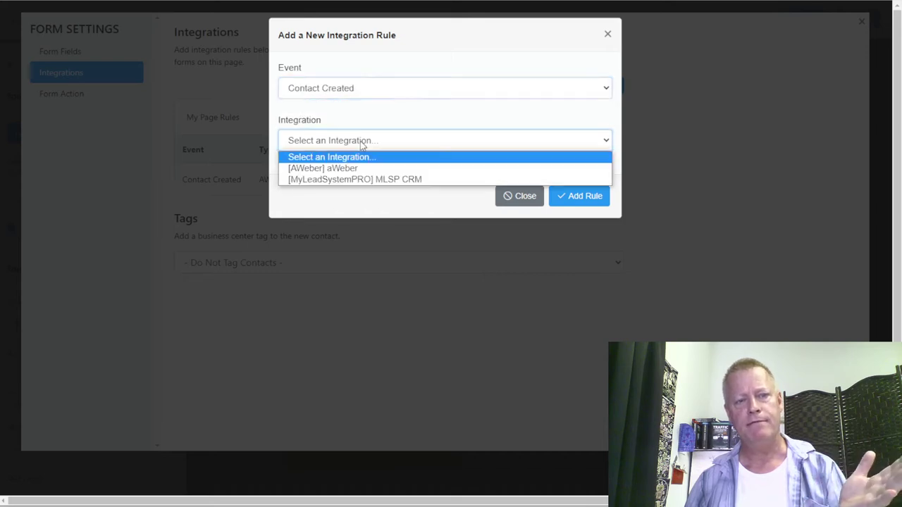
pyautogui.click(331, 179)
pyautogui.click(339, 190)
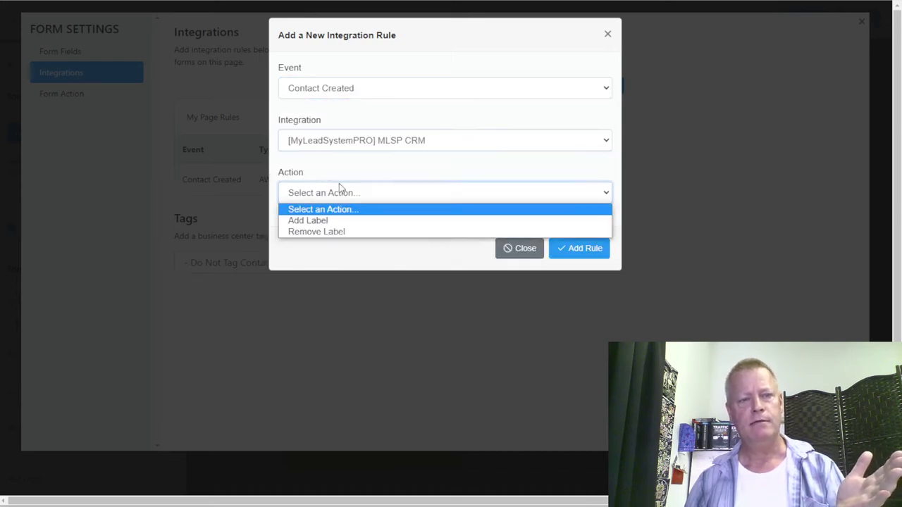
pyautogui.click(324, 221)
pyautogui.click(350, 263)
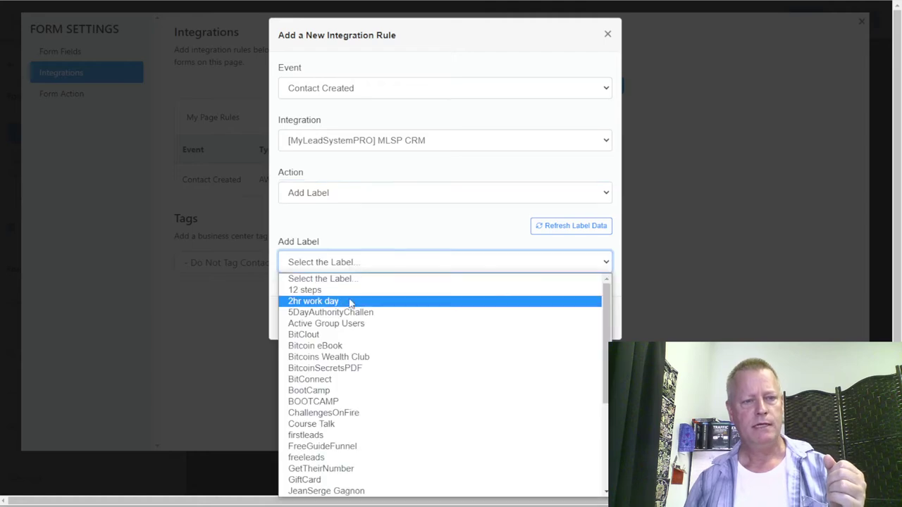
pyautogui.scroll(-3, 338, 380)
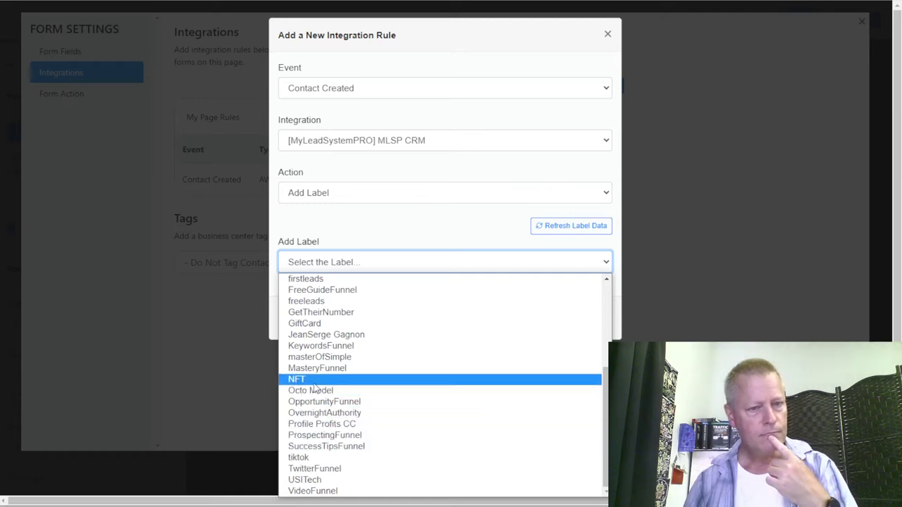
pyautogui.click(331, 358)
pyautogui.click(586, 318)
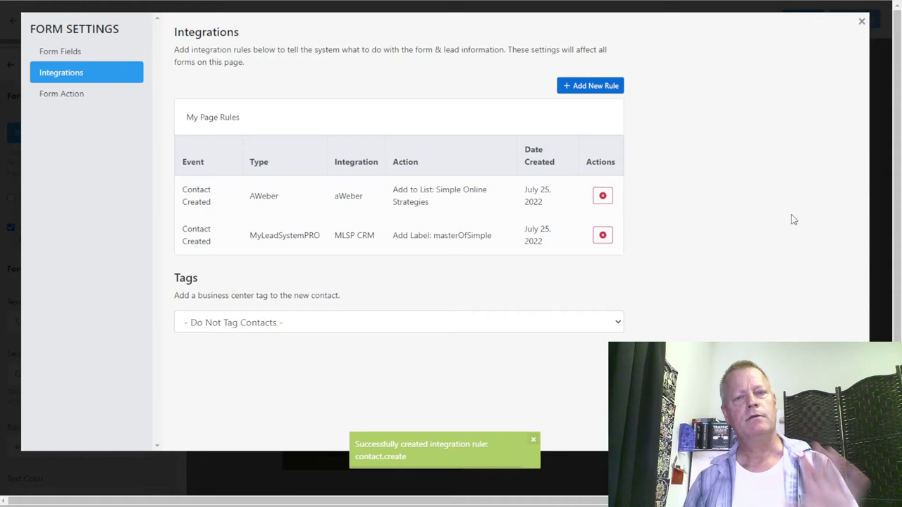
# Close the form settings, then save and publish the Optin Page.
pyautogui.click(861, 22)
pyautogui.click(812, 21)
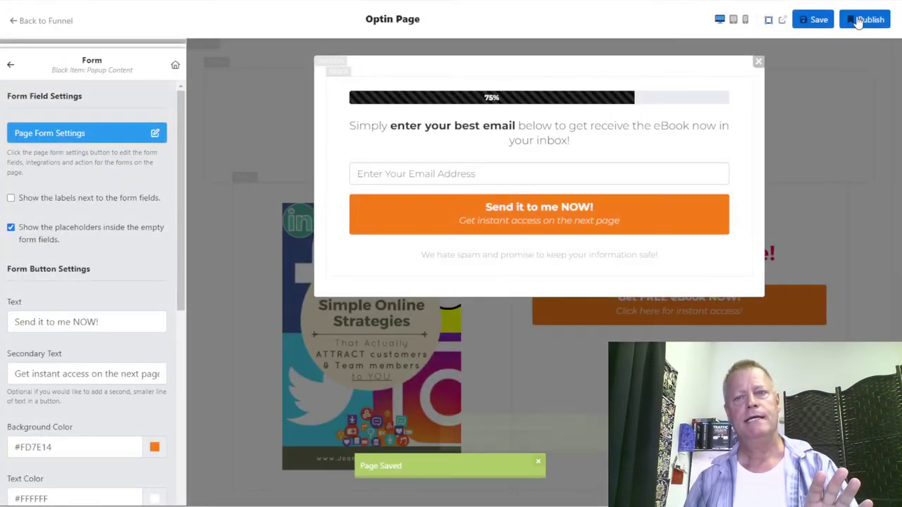
pyautogui.click(859, 21)
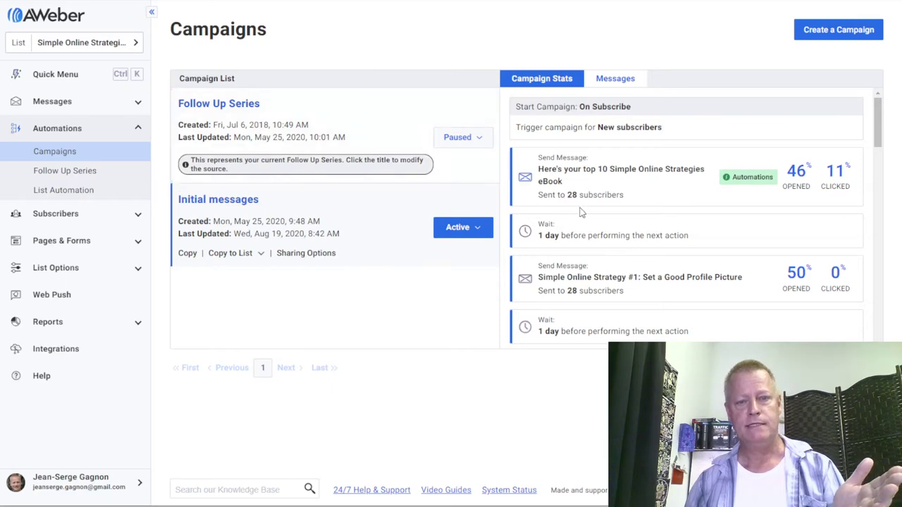
# In AWeber, review the Initial messages campaign's stats from the eBook delivery email through Simple Online Strategy #10 and the closing tag action.
pyautogui.scroll(-15, 610, 219)
pyautogui.scroll(-3, 630, 222)
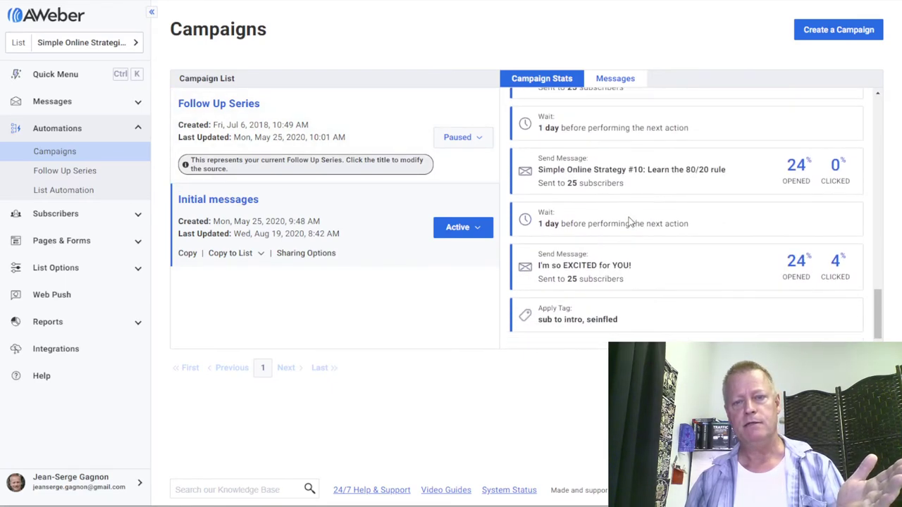
pyautogui.scroll(15, 717, 272)
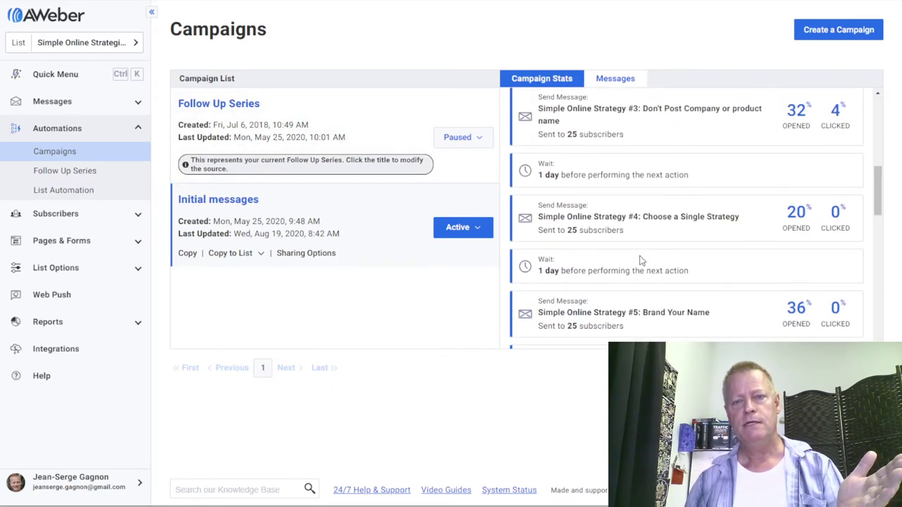
pyautogui.scroll(2, 628, 152)
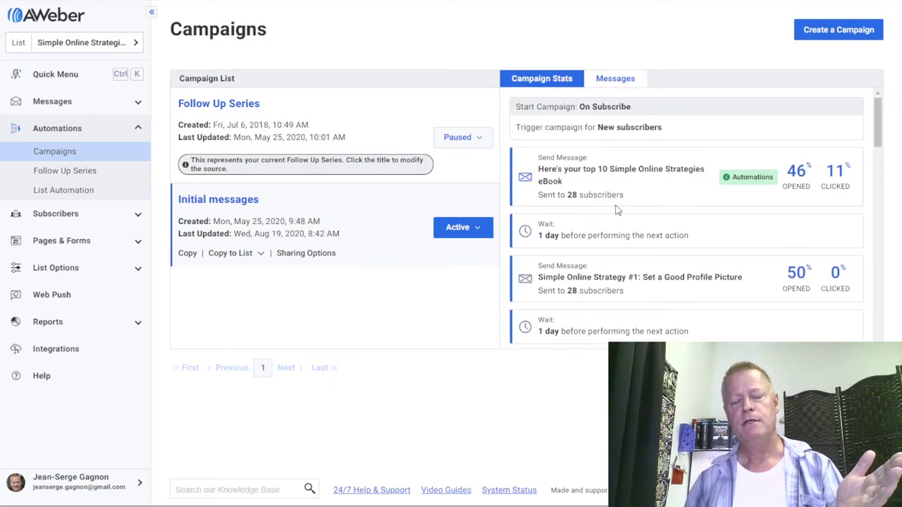
pyautogui.scroll(-10, 669, 216)
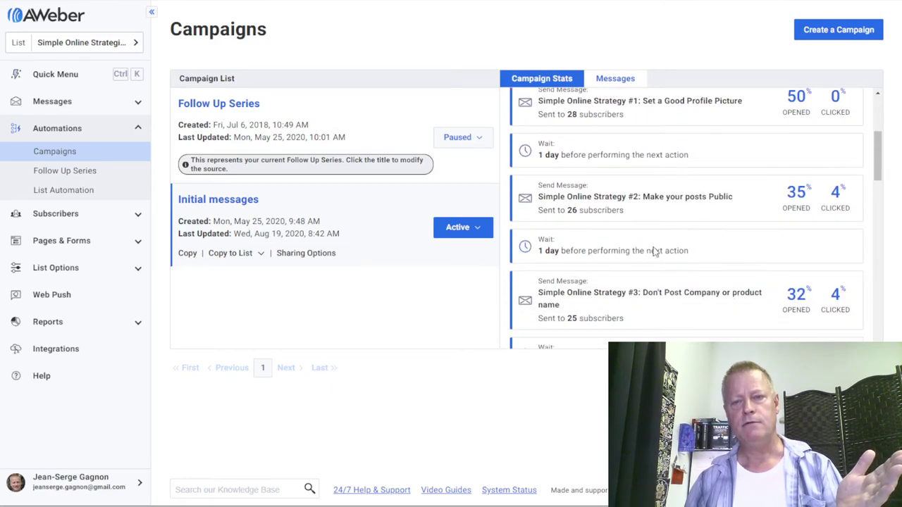
pyautogui.scroll(-3, 631, 246)
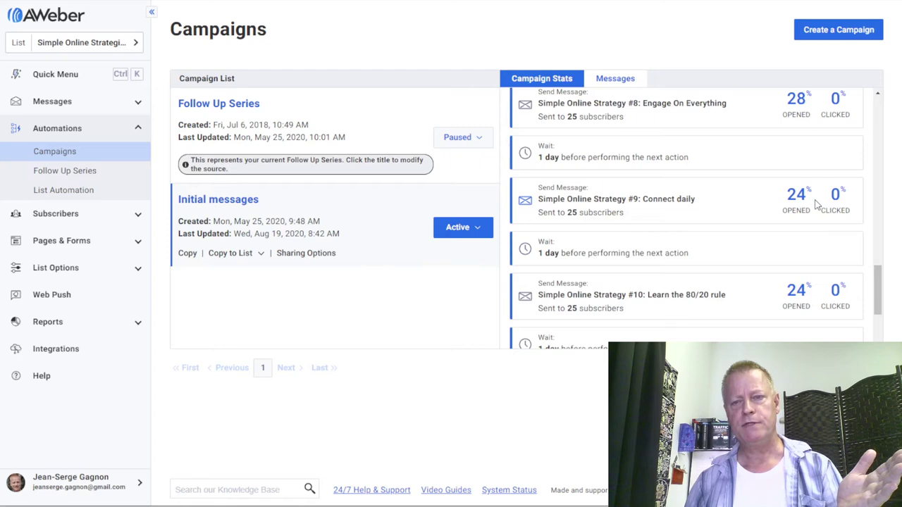
pyautogui.scroll(8, 782, 202)
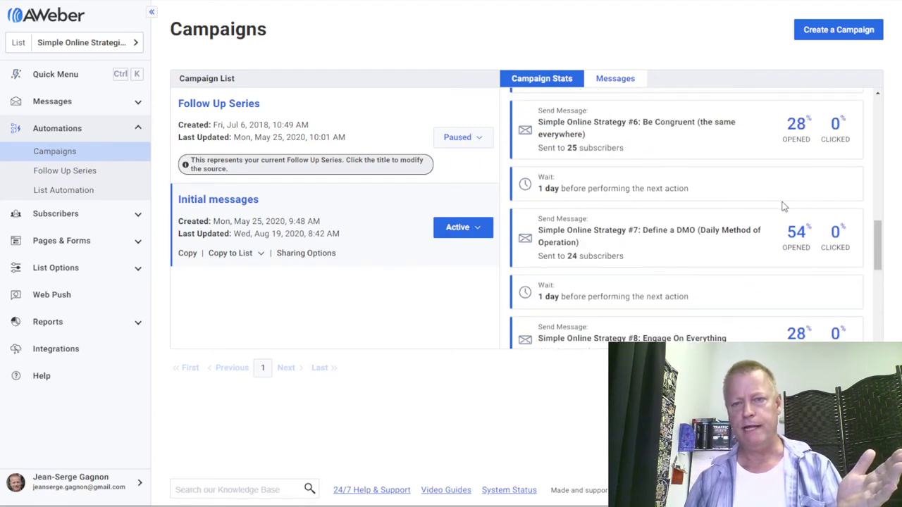
pyautogui.scroll(5, 783, 206)
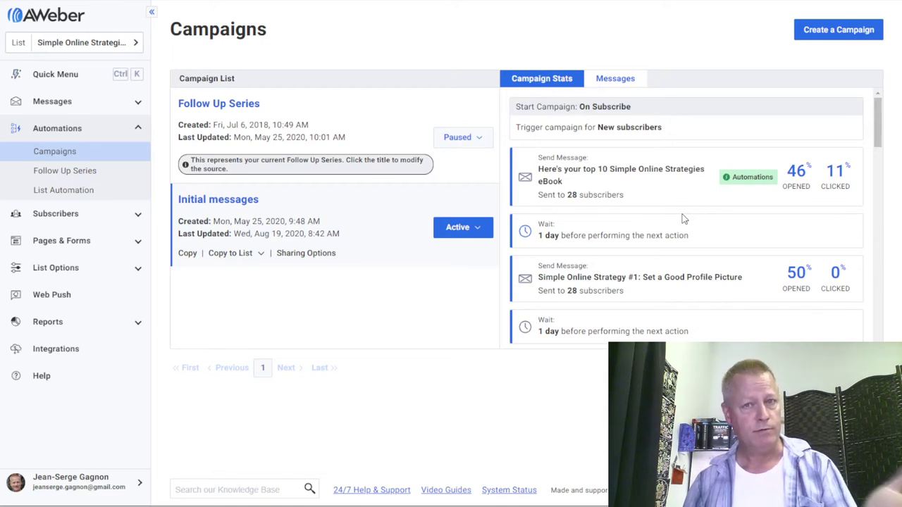
pyautogui.scroll(-1, 682, 219)
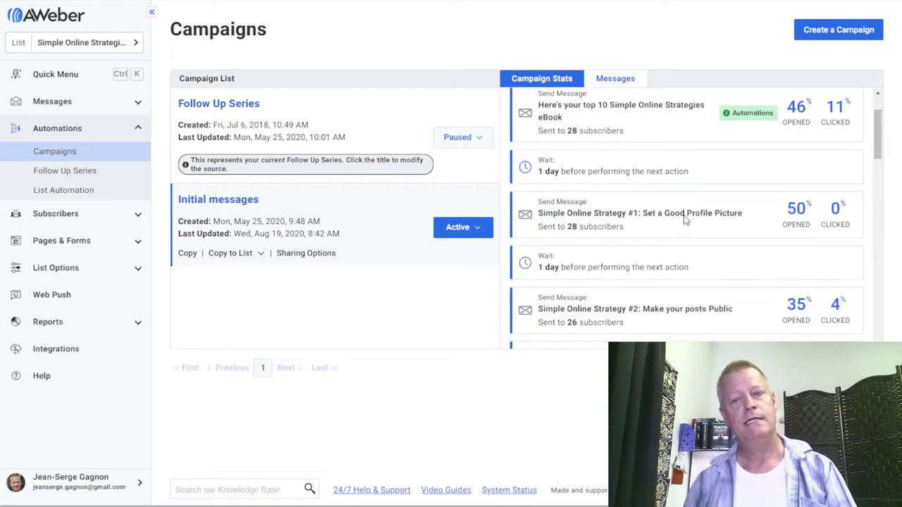
pyautogui.scroll(-4, 683, 220)
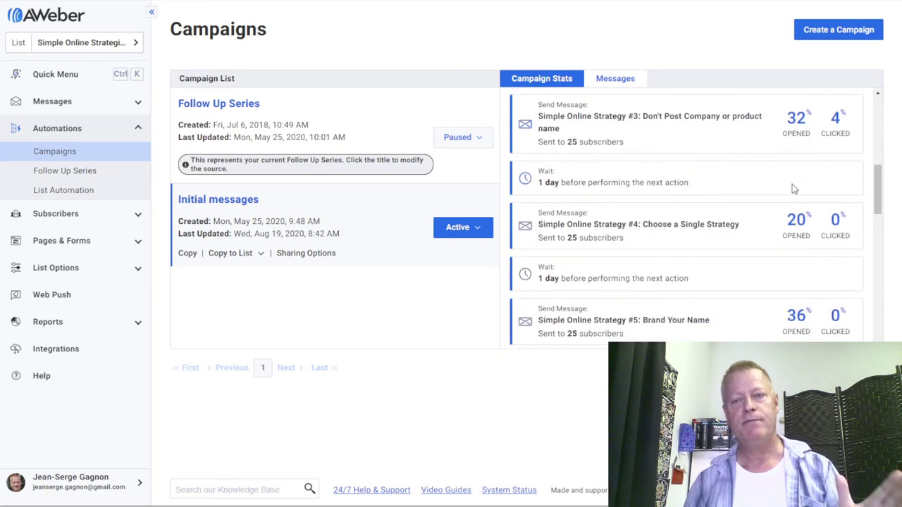
pyautogui.scroll(-9, 793, 189)
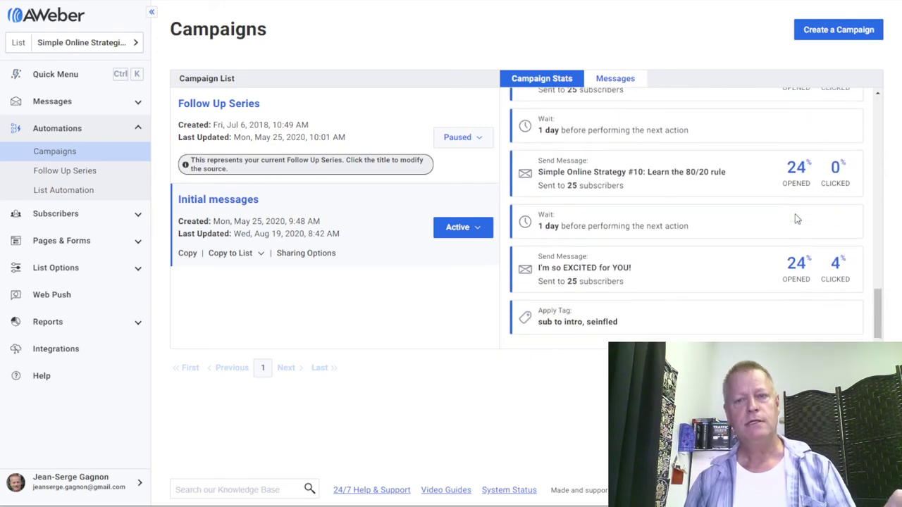
pyautogui.scroll(6, 786, 252)
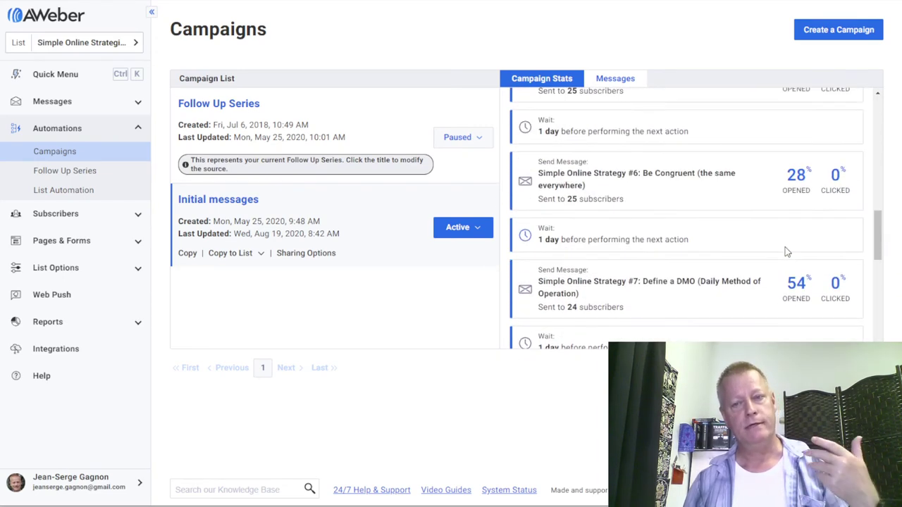
pyautogui.scroll(5, 788, 225)
pyautogui.scroll(-2, 789, 225)
pyautogui.scroll(-5, 798, 226)
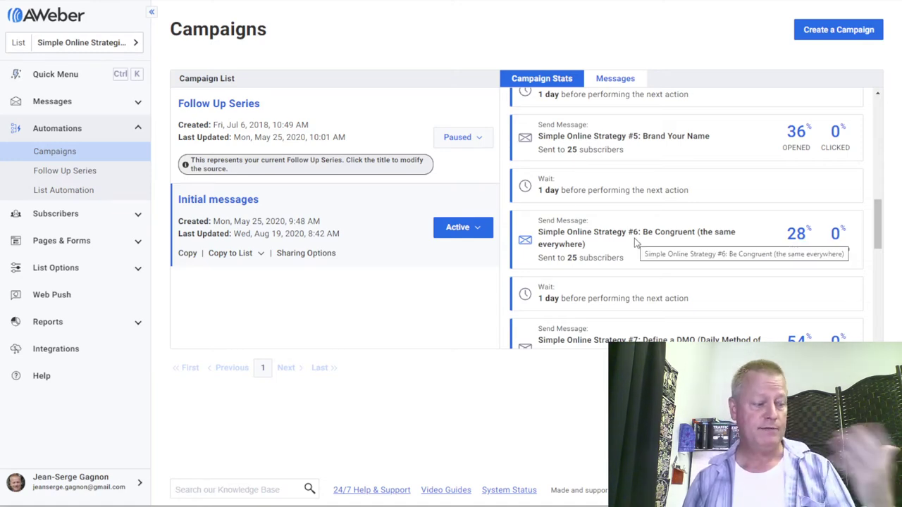
pyautogui.scroll(3, 633, 232)
pyautogui.scroll(1, 633, 227)
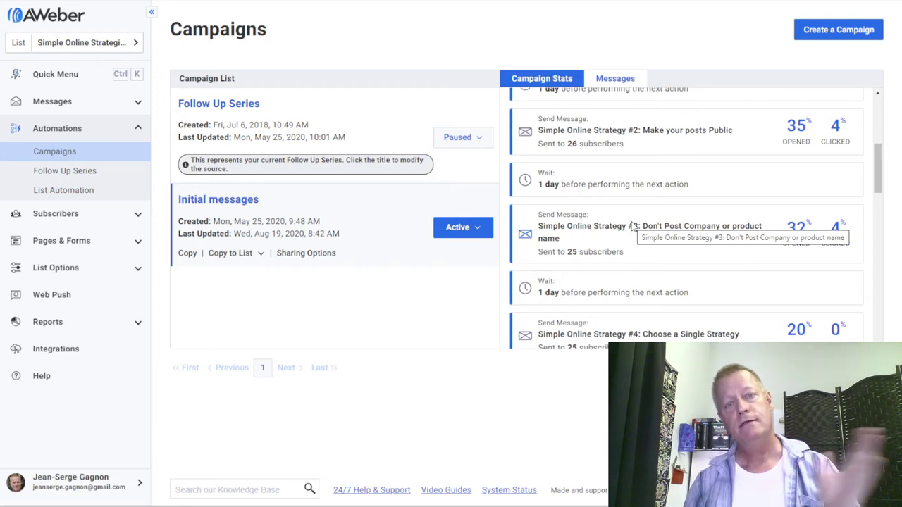
pyautogui.scroll(4, 636, 223)
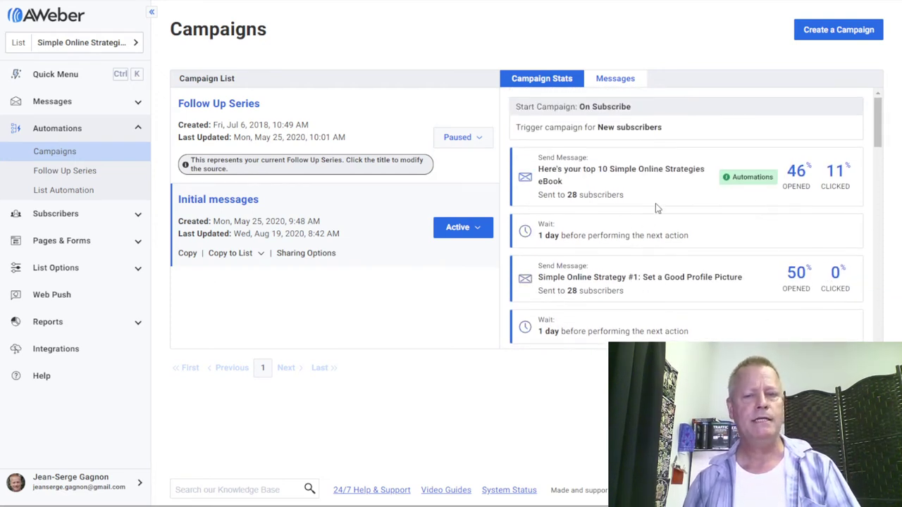
pyautogui.scroll(-5, 648, 292)
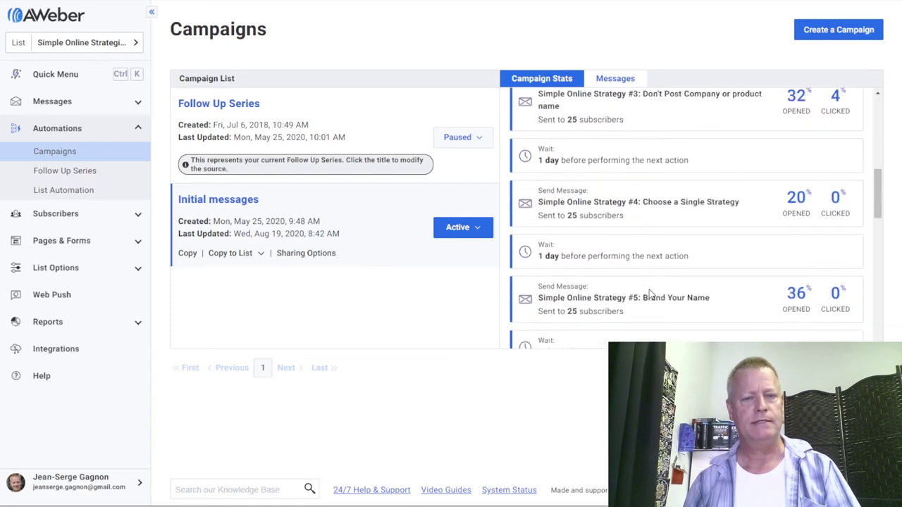
pyautogui.scroll(5, 642, 282)
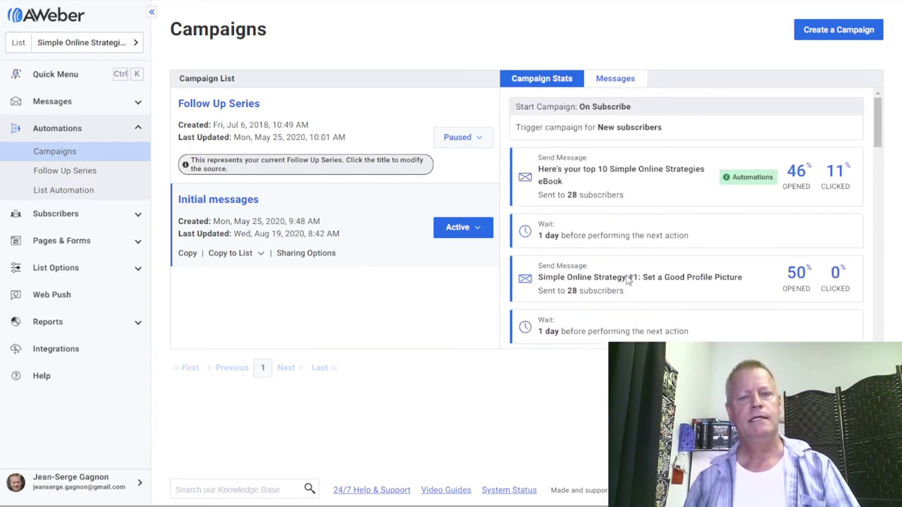
pyautogui.scroll(-3, 611, 282)
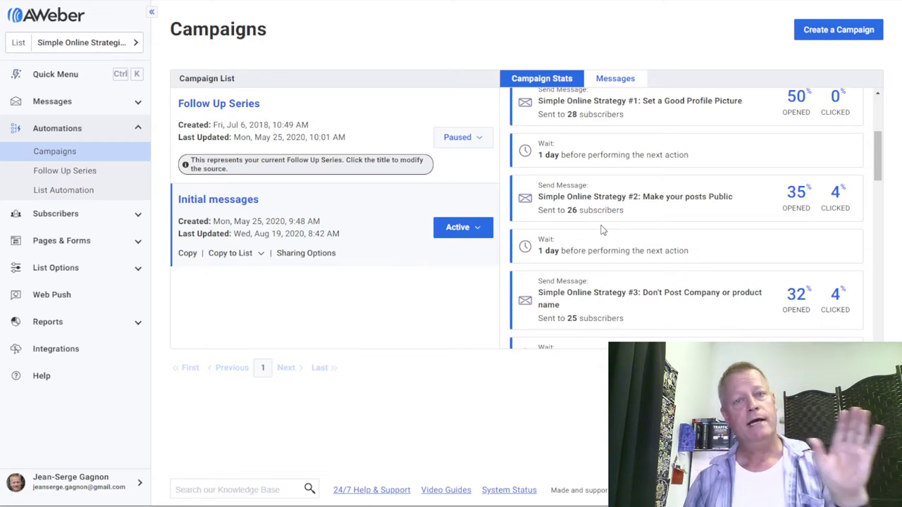
pyautogui.scroll(3, 603, 230)
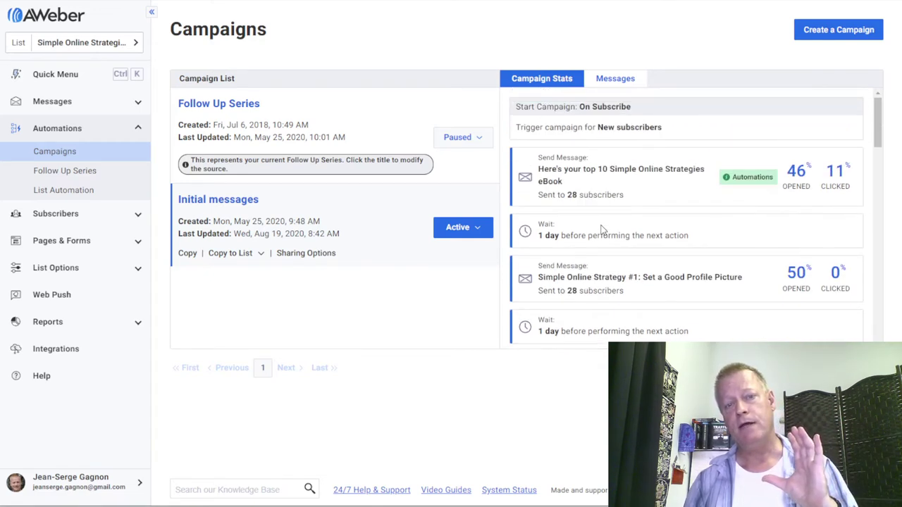
pyautogui.scroll(-9, 602, 230)
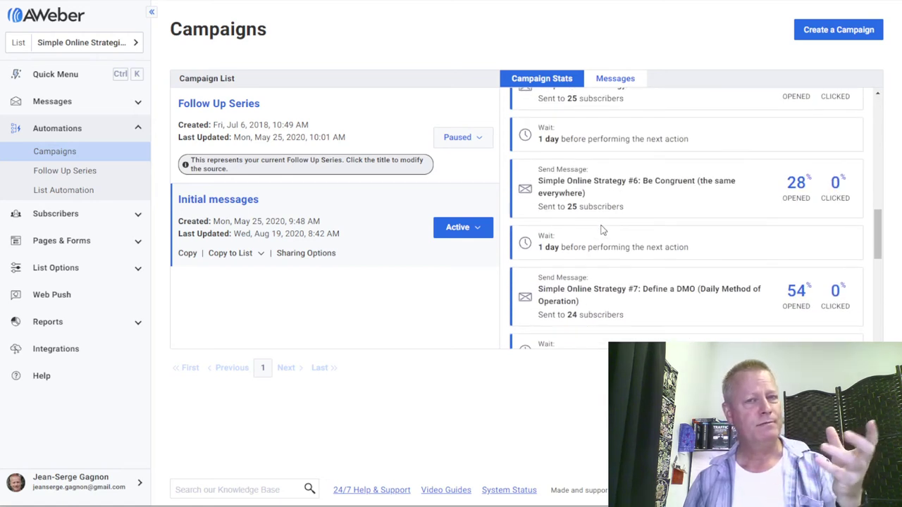
pyautogui.scroll(5, 602, 230)
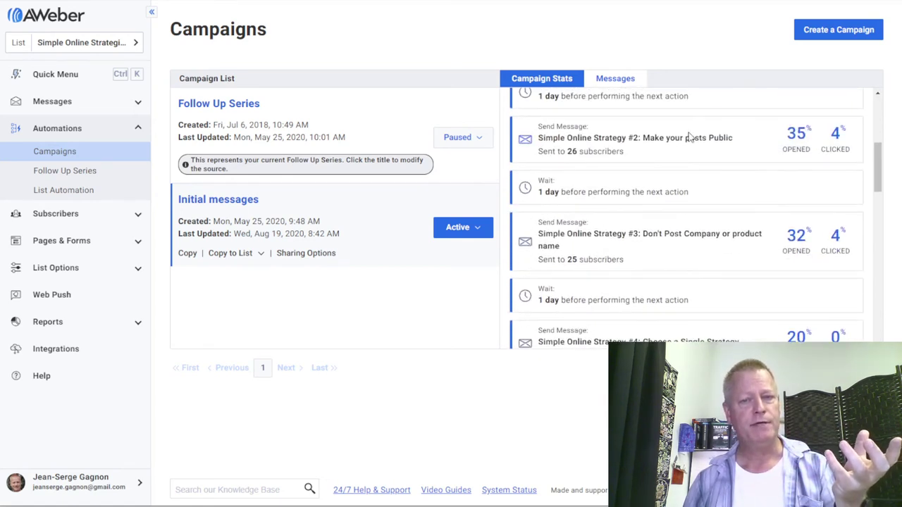
pyautogui.scroll(3, 715, 175)
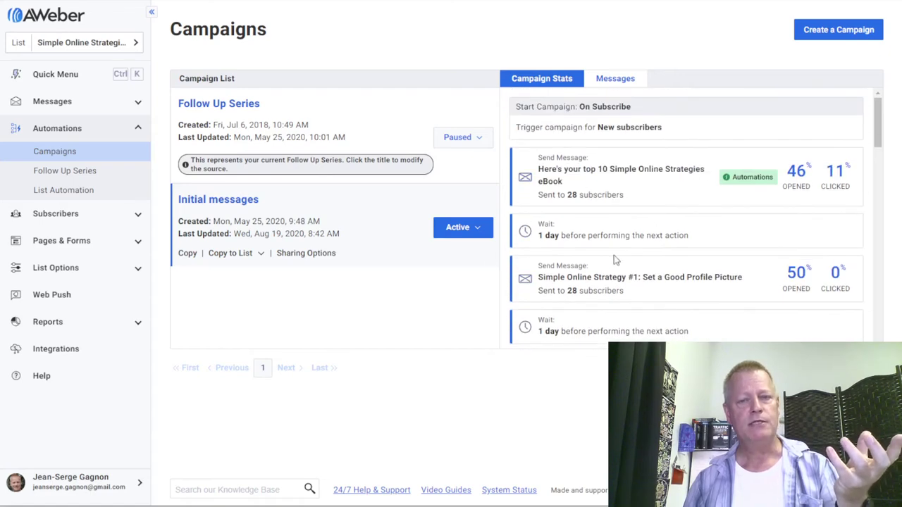
pyautogui.scroll(-4, 649, 287)
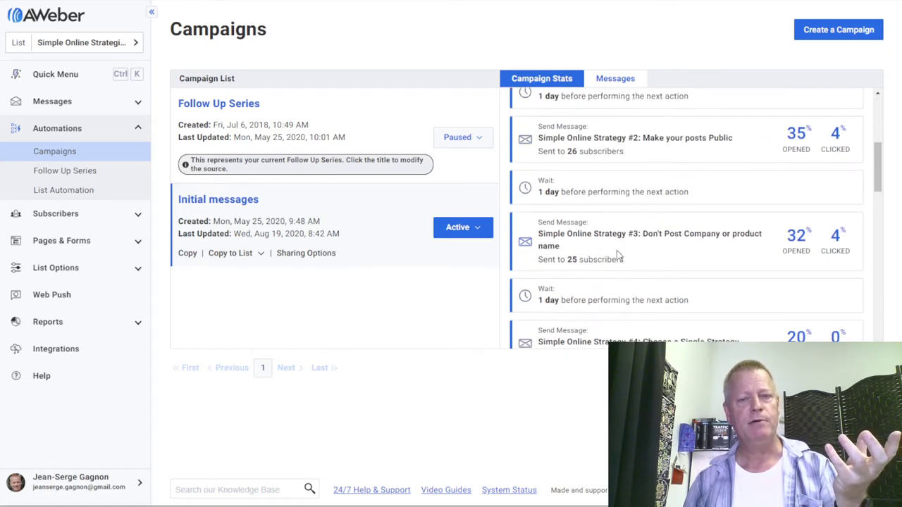
pyautogui.scroll(-2, 603, 253)
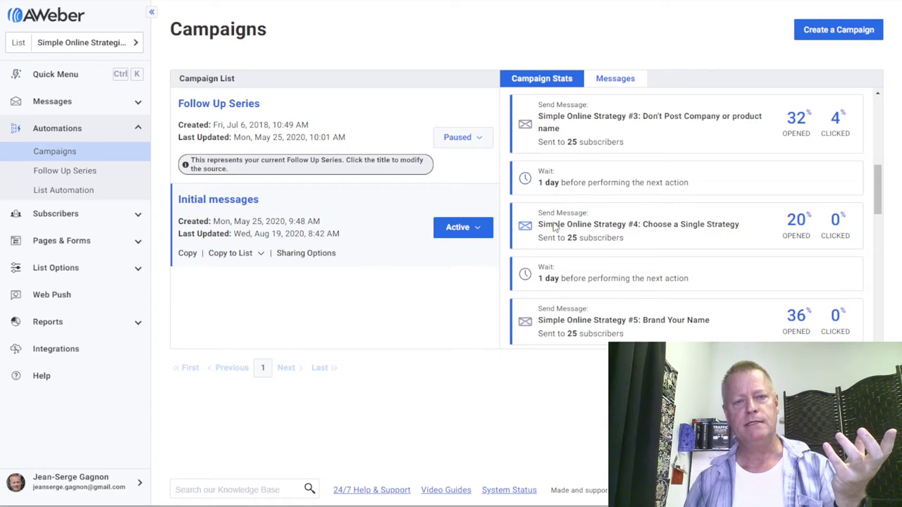
# Look through the list of individual emails in the Initial messages campaign.
pyautogui.click(615, 78)
pyautogui.scroll(-2, 653, 229)
pyautogui.scroll(2, 573, 227)
pyautogui.click(541, 78)
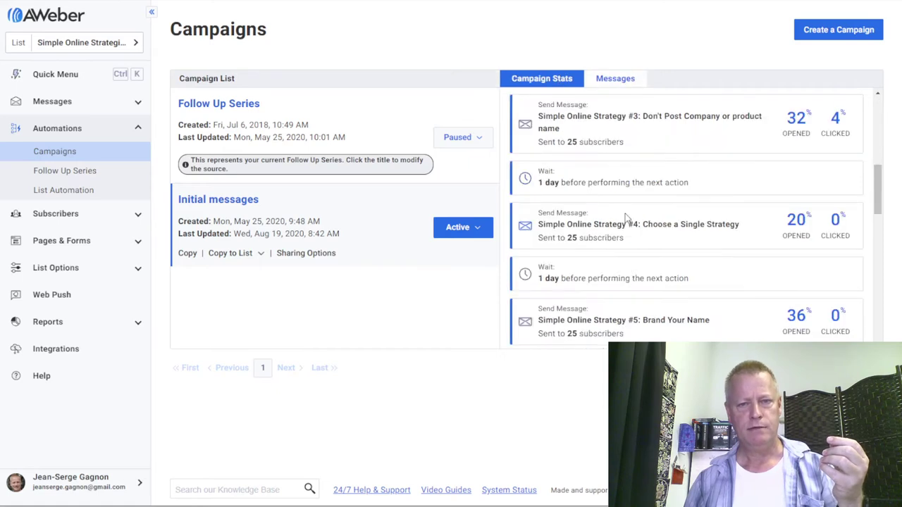
pyautogui.scroll(5, 662, 243)
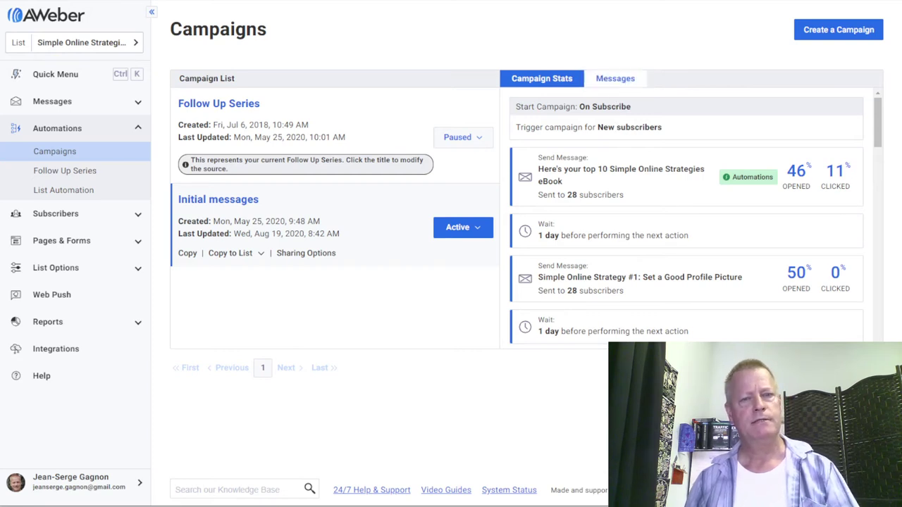
pyautogui.click(615, 84)
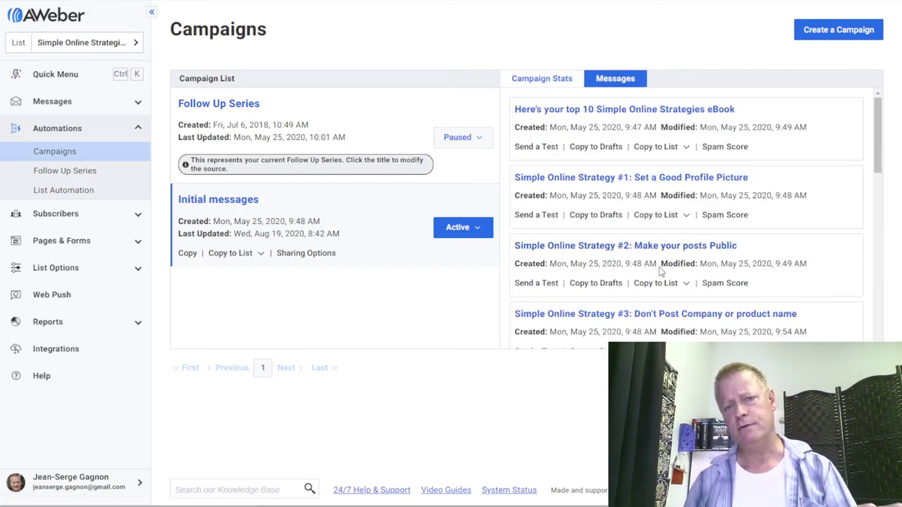
pyautogui.scroll(-3, 648, 289)
pyautogui.scroll(-5, 660, 272)
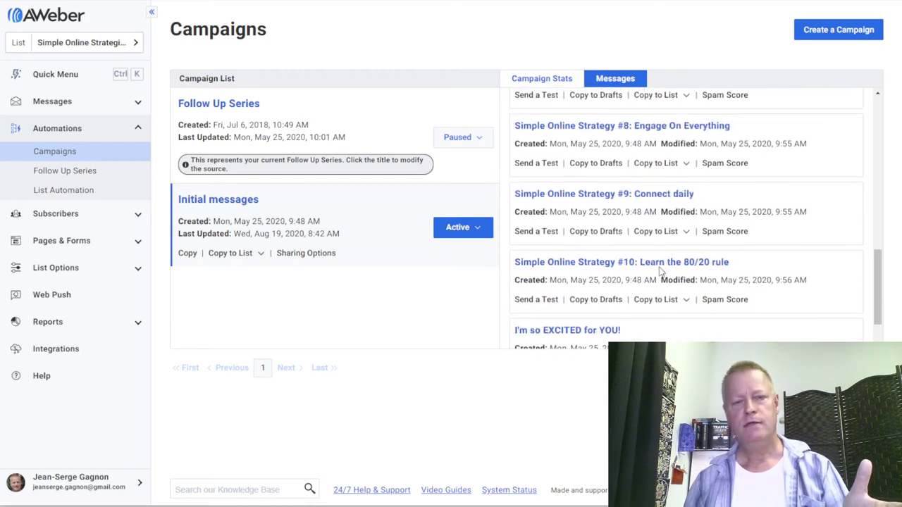
pyautogui.scroll(8, 660, 271)
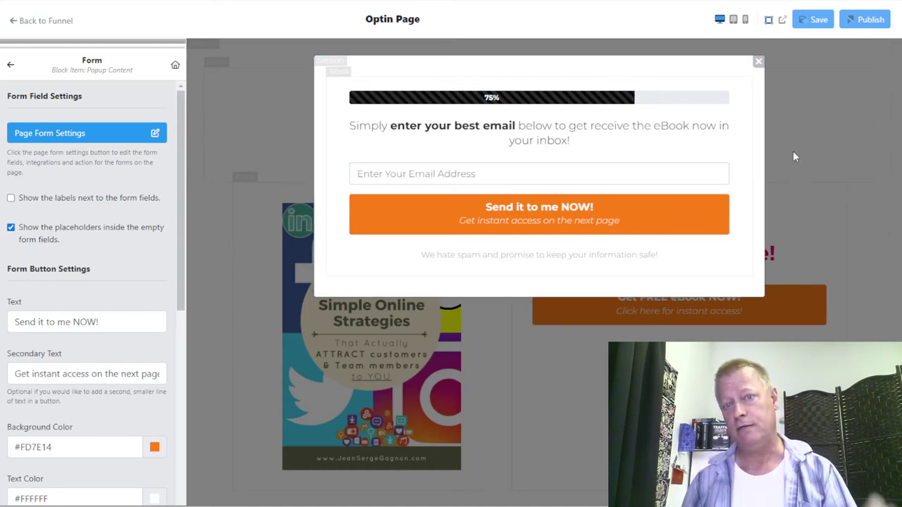
# Back in the Optin Page builder, close the popup and add a Social Icons item to the Become a Master of Simple! block.
pyautogui.click(758, 62)
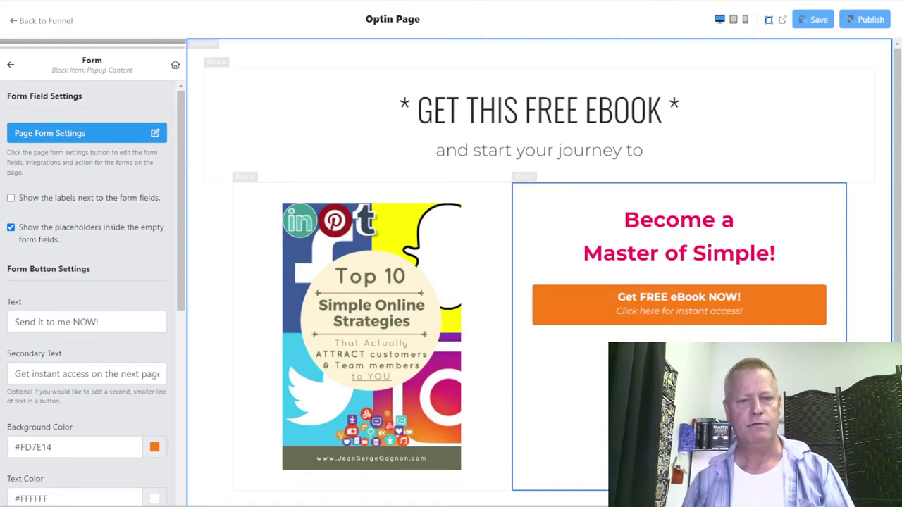
pyautogui.click(578, 435)
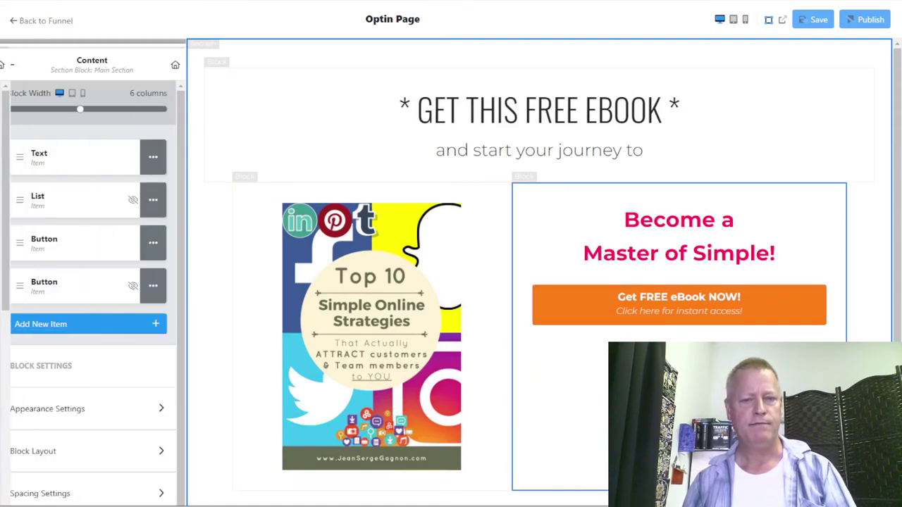
pyautogui.click(68, 325)
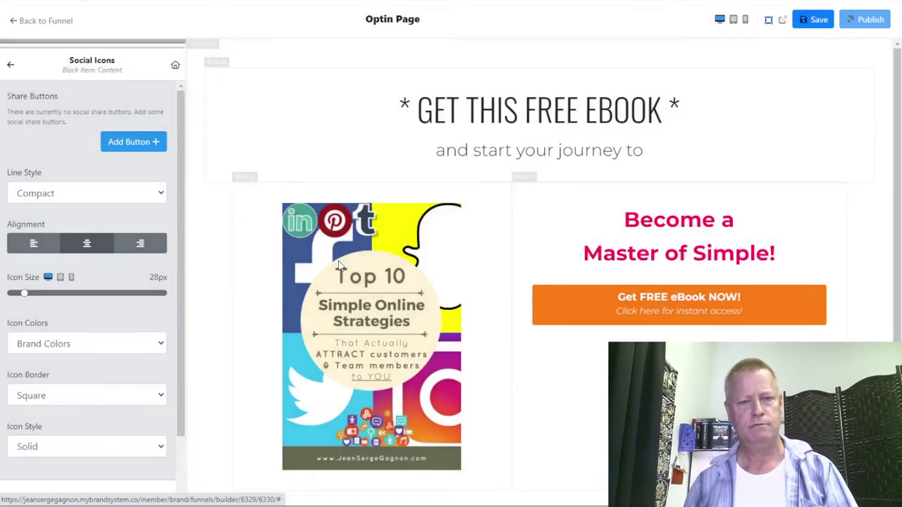
pyautogui.scroll(-1, 599, 370)
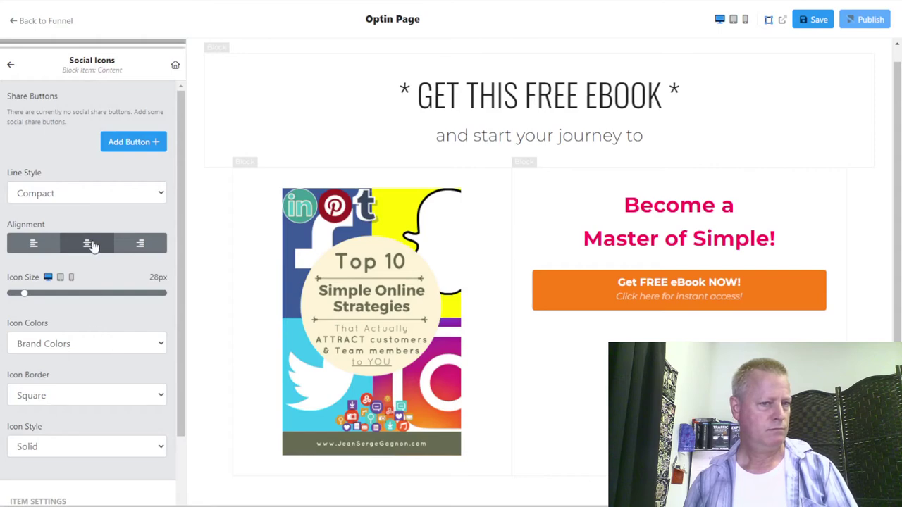
pyautogui.click(564, 331)
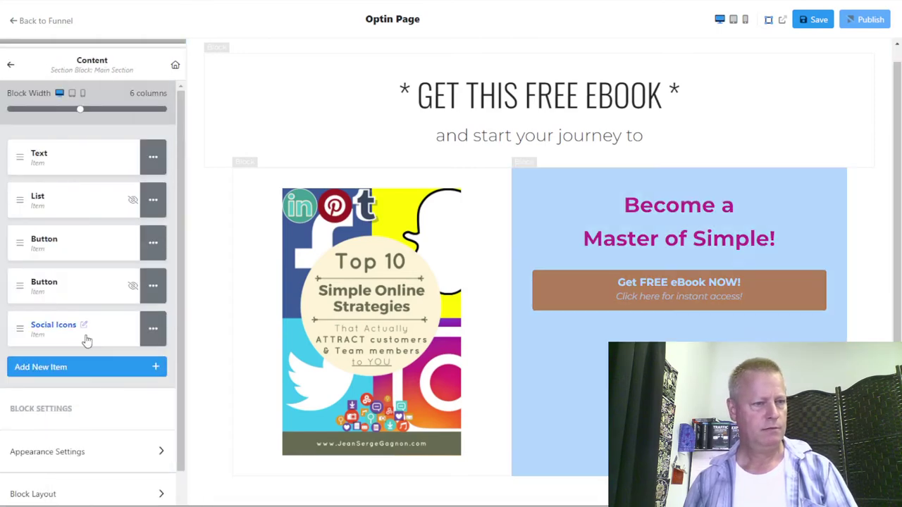
# Add Facebook, Pinterest, Twitter, LinkedIn and Snapchat buttons to the Social Icons item.
pyautogui.click(146, 334)
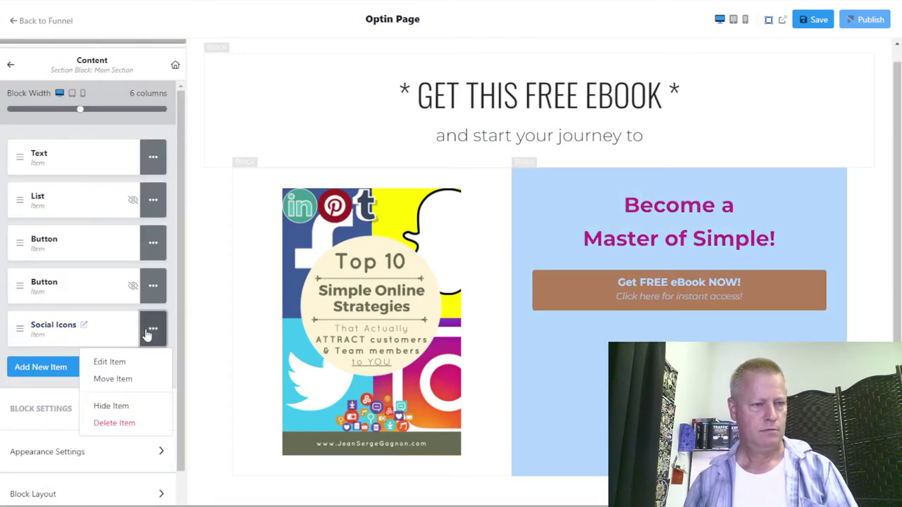
pyautogui.click(111, 362)
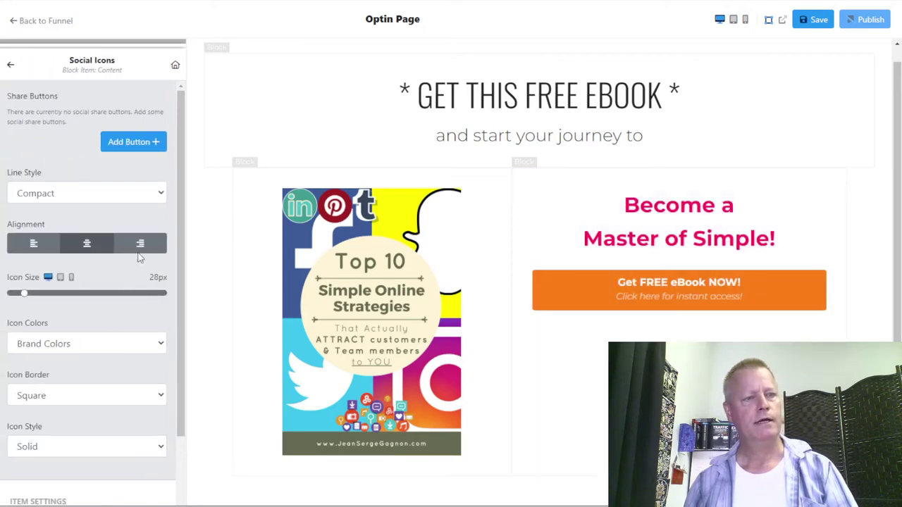
pyautogui.click(134, 141)
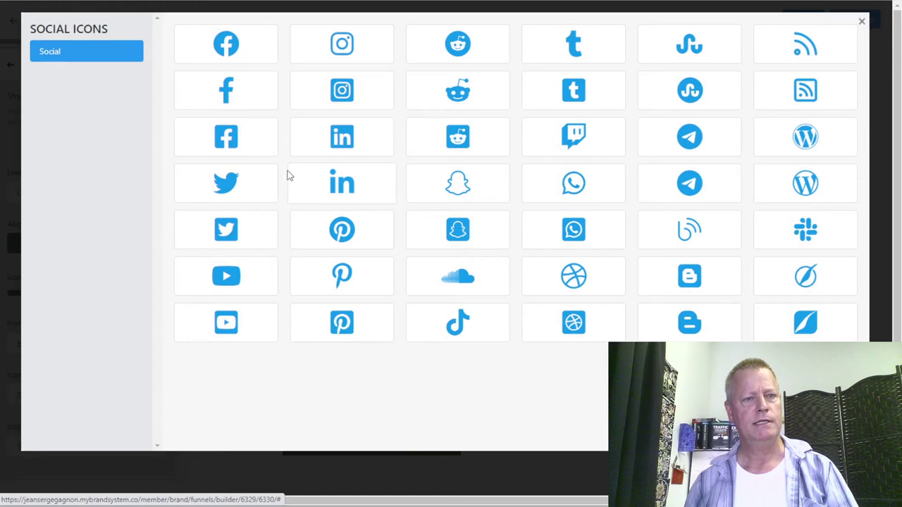
pyautogui.click(230, 145)
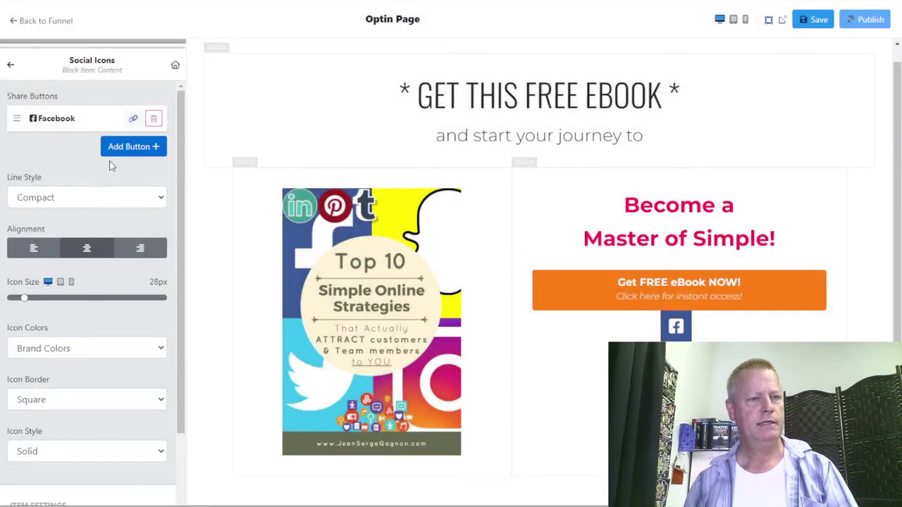
pyautogui.click(117, 150)
pyautogui.click(378, 185)
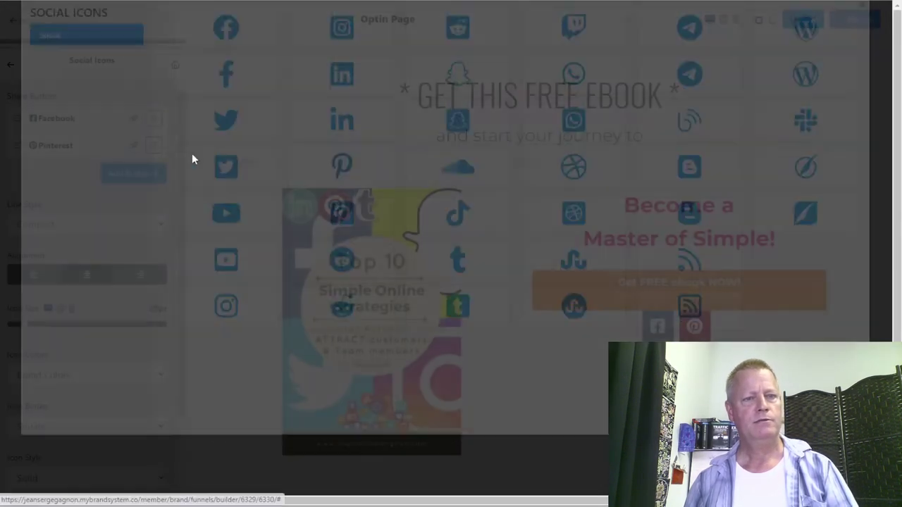
pyautogui.click(123, 171)
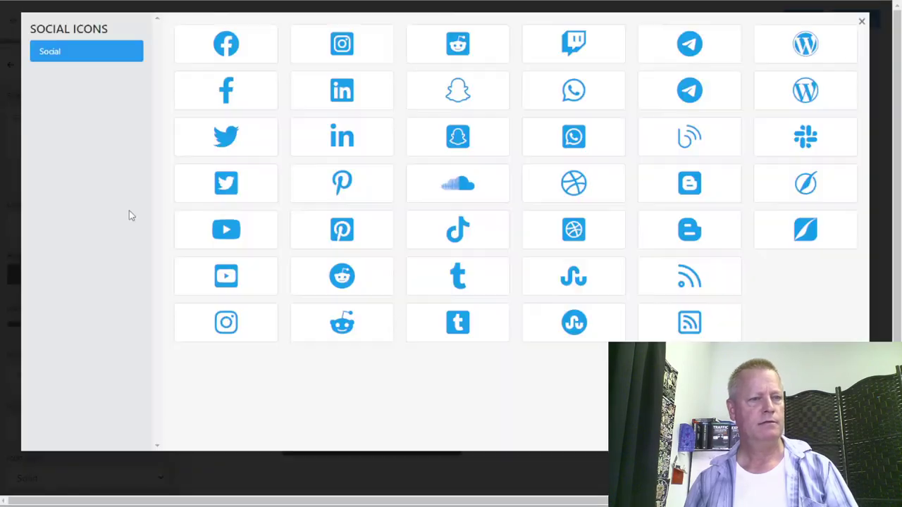
pyautogui.click(232, 147)
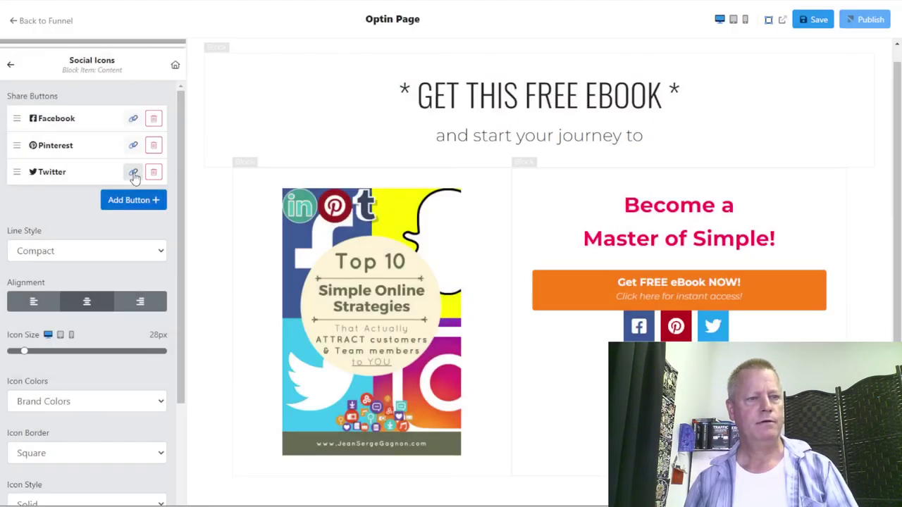
pyautogui.click(133, 200)
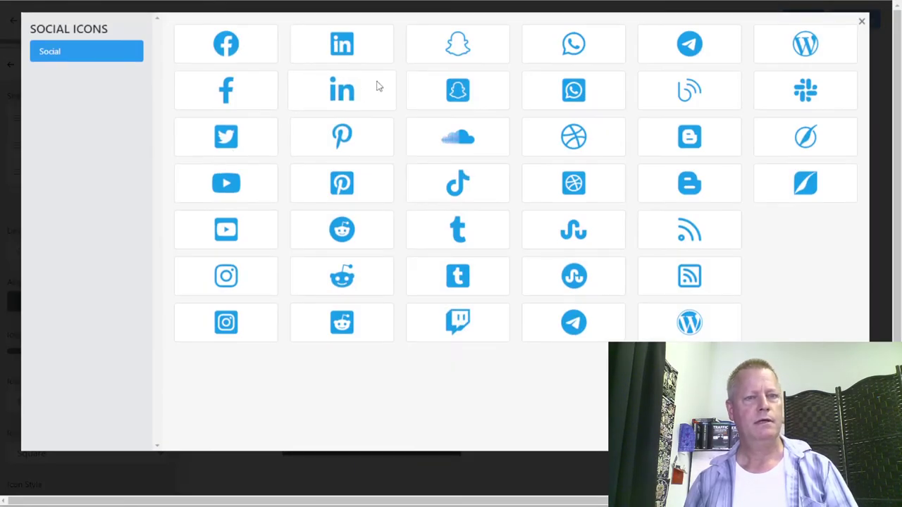
pyautogui.click(346, 60)
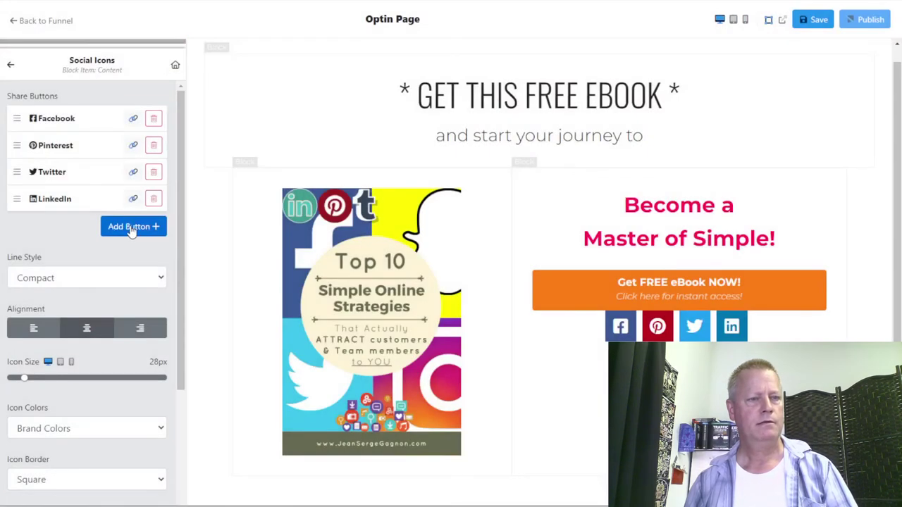
pyautogui.click(133, 227)
pyautogui.click(458, 53)
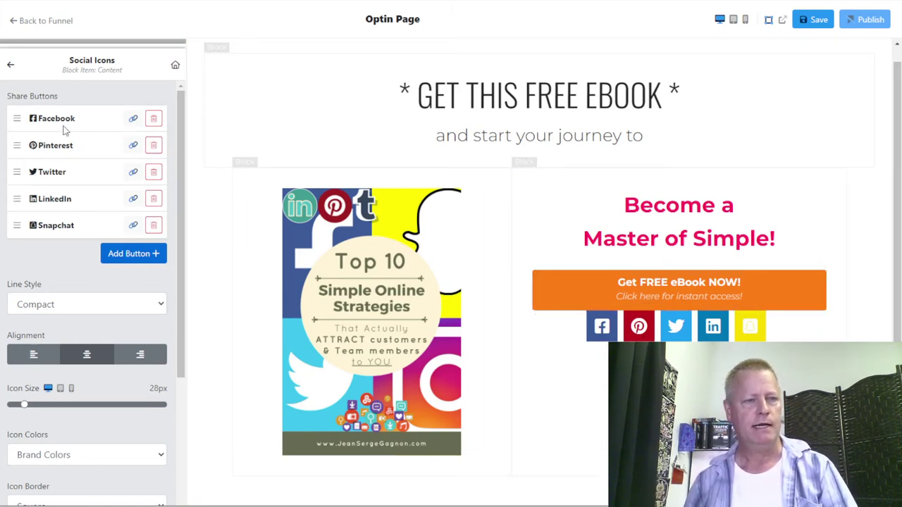
# Return to the block's content list and delete the Social Icons item.
pyautogui.click(10, 65)
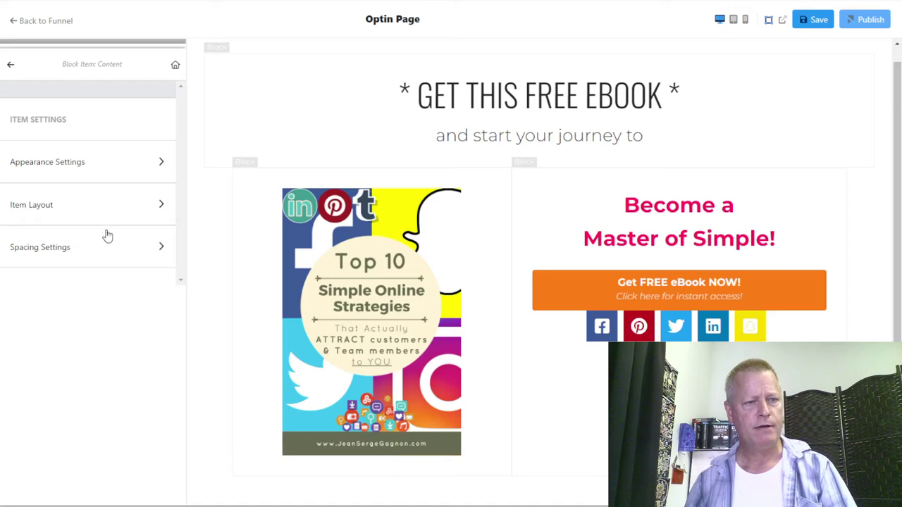
pyautogui.click(12, 66)
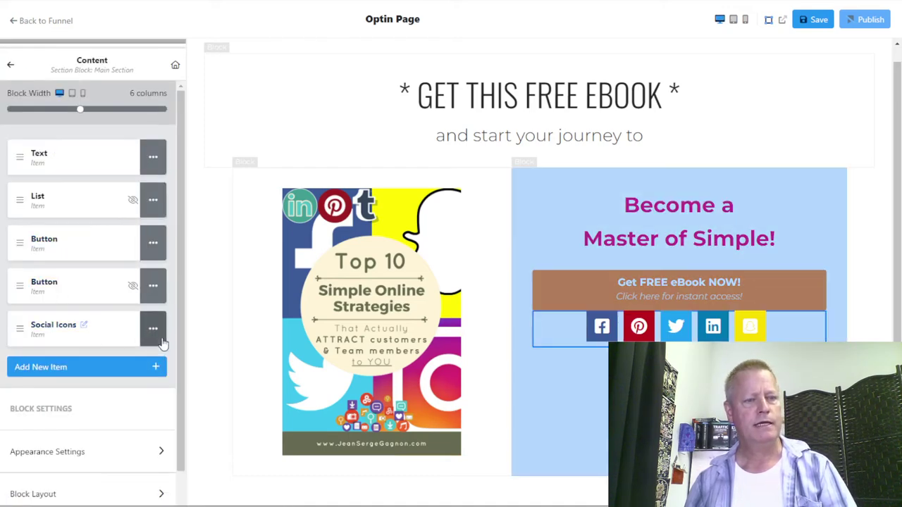
pyautogui.click(161, 339)
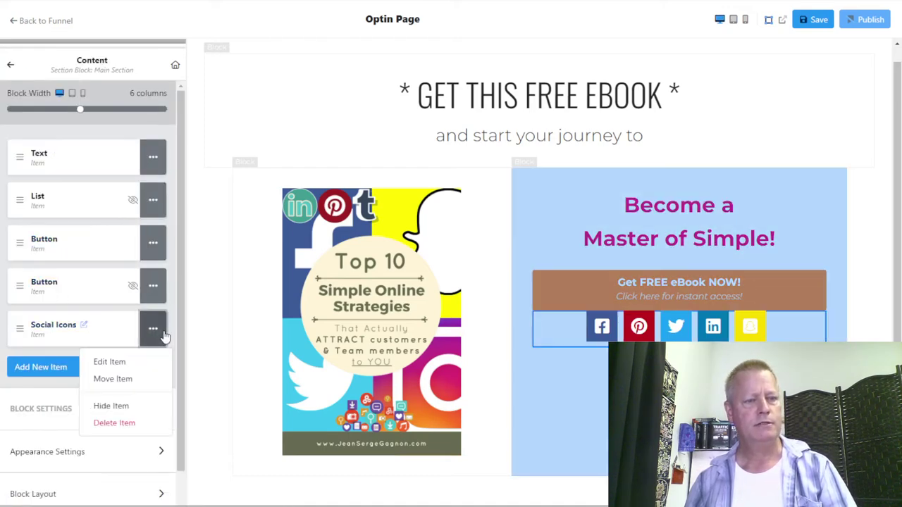
pyautogui.click(107, 426)
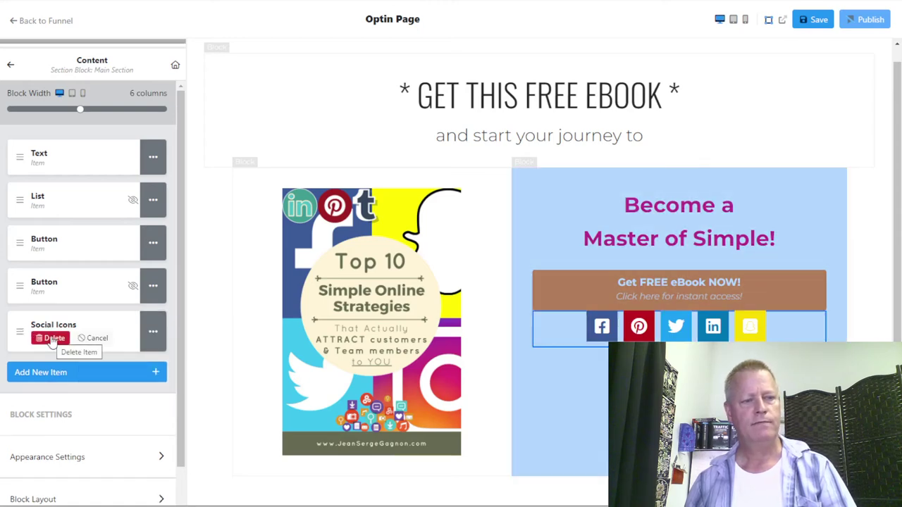
pyautogui.click(52, 339)
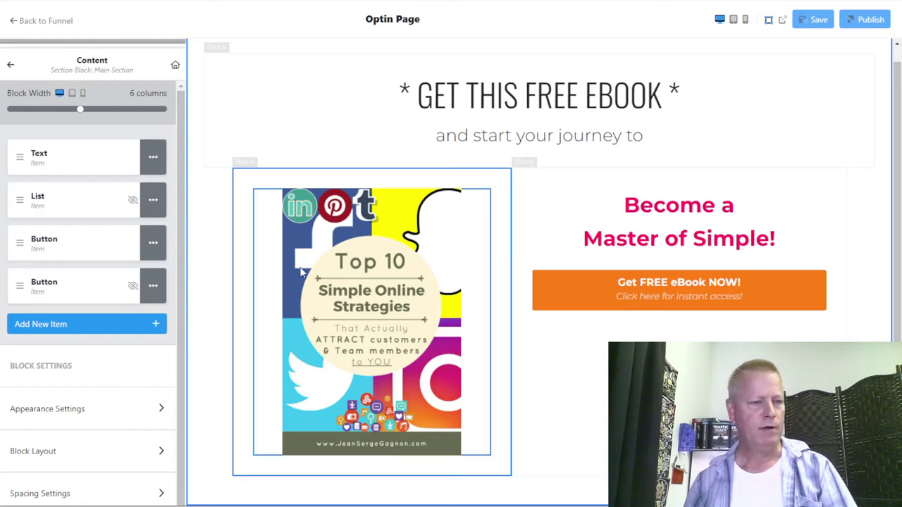
# Add a Text item reading "Learn all about the methods that leaders are not telling you about." and save and publish the page.
pyautogui.click(87, 326)
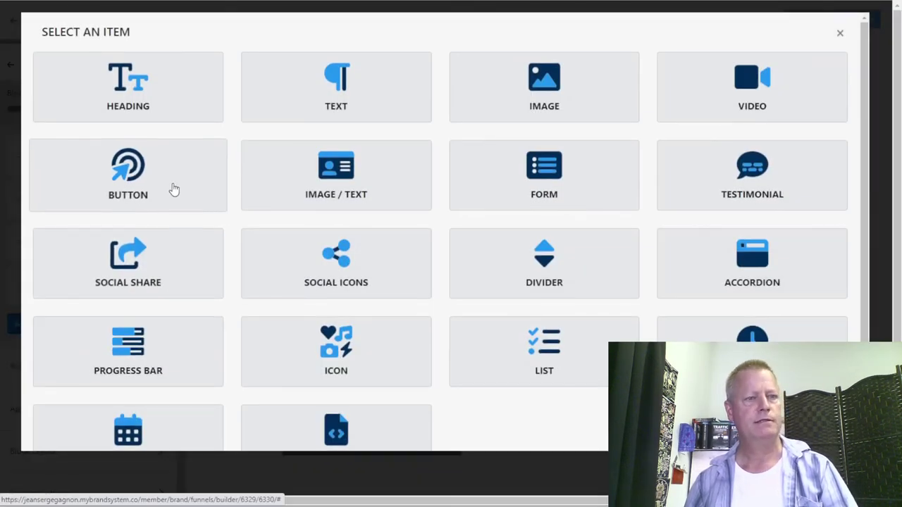
pyautogui.click(358, 101)
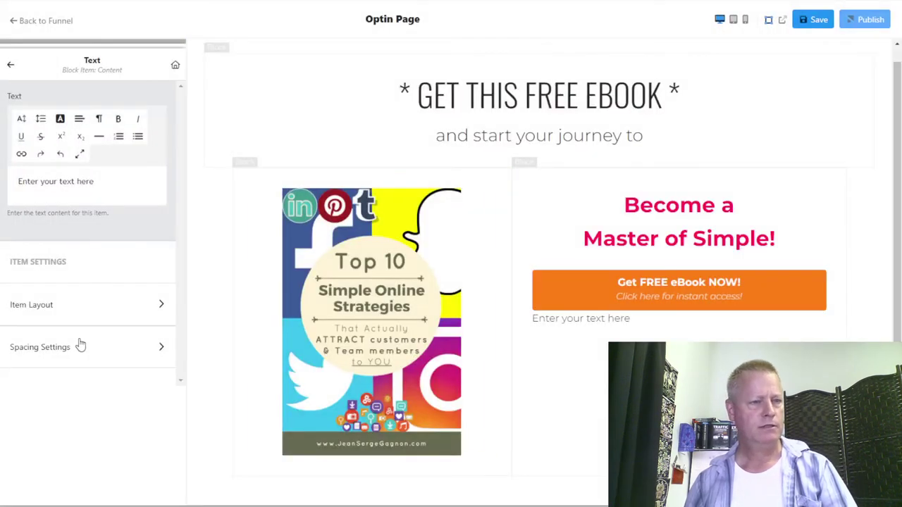
pyautogui.click(69, 185)
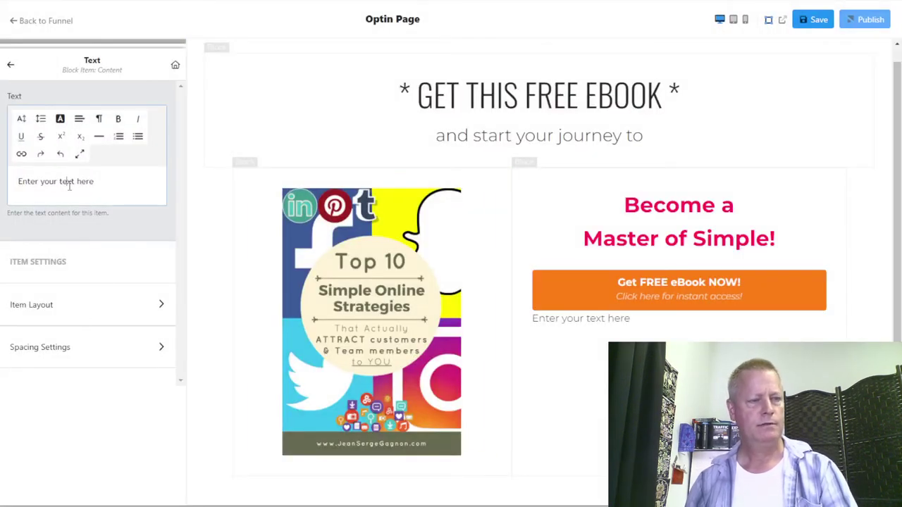
pyautogui.hotkey('ctrl', 'a')
pyautogui.press('BackSpace')
pyautogui.write('Lea')
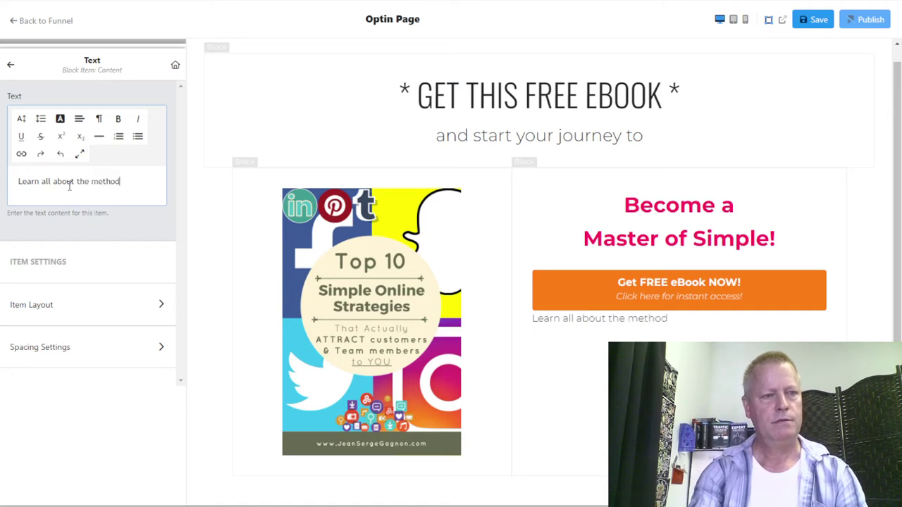
pyautogui.write('rn all about the methods that leaders are not telling you about.')
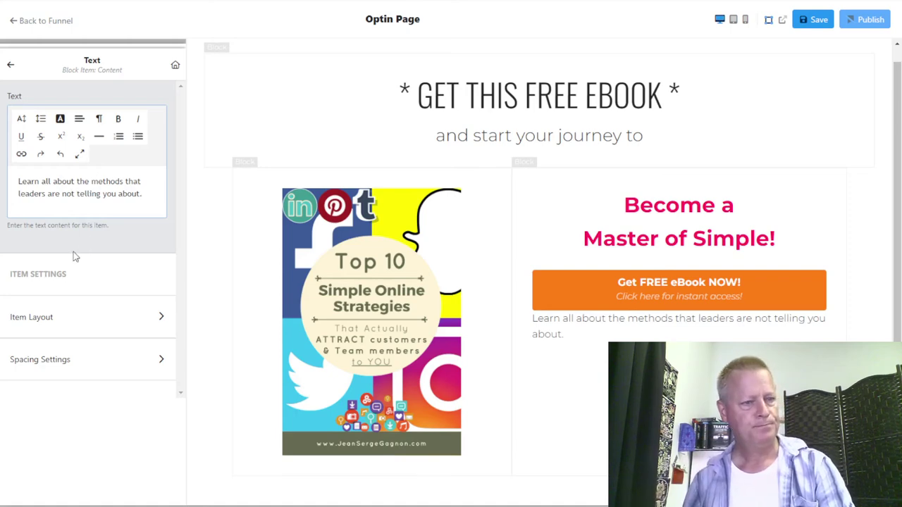
pyautogui.click(10, 64)
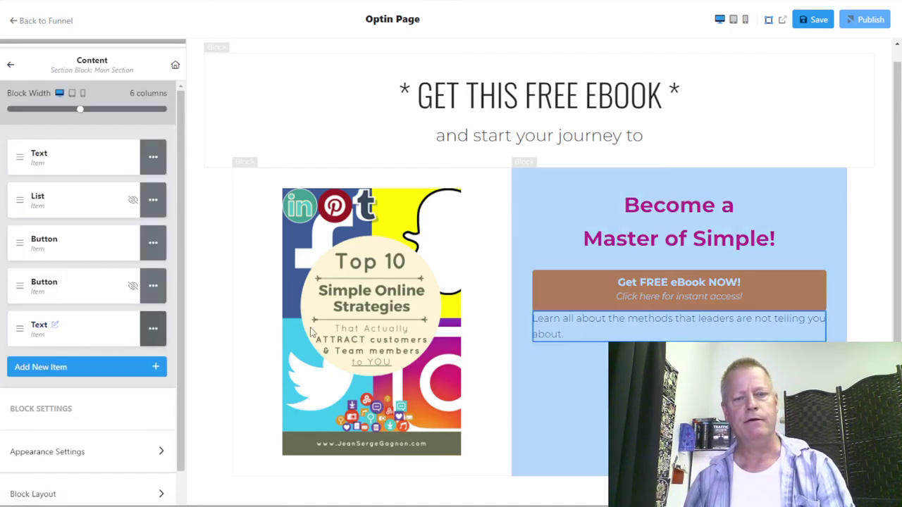
pyautogui.click(814, 19)
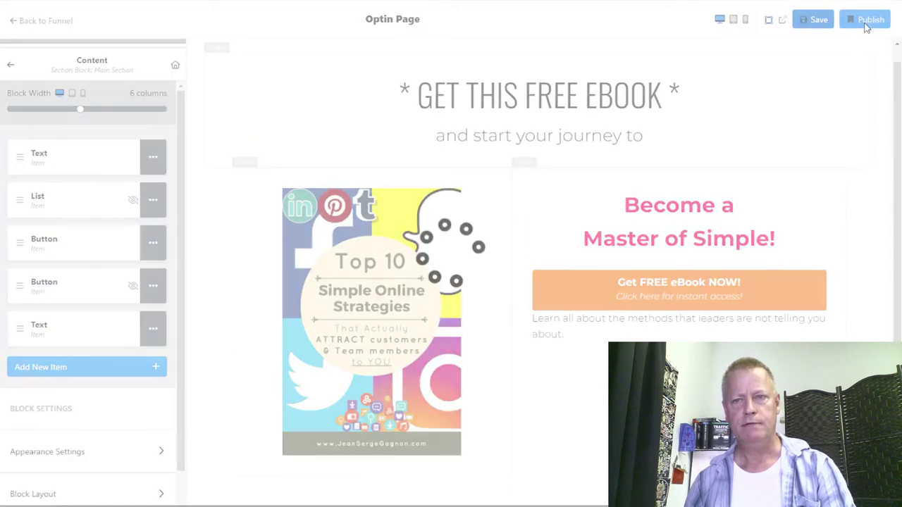
pyautogui.click(868, 20)
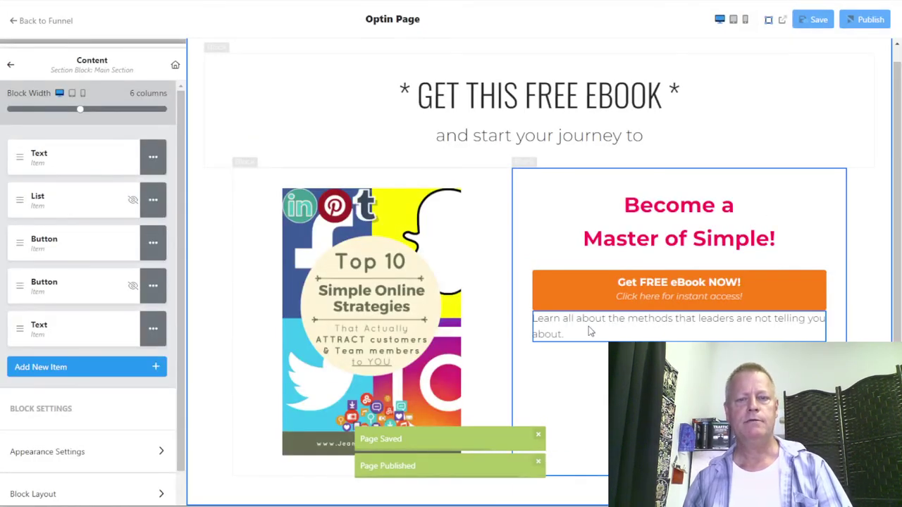
# Center-align the text of the new Text item below the Get FREE eBook NOW! button.
pyautogui.click(91, 333)
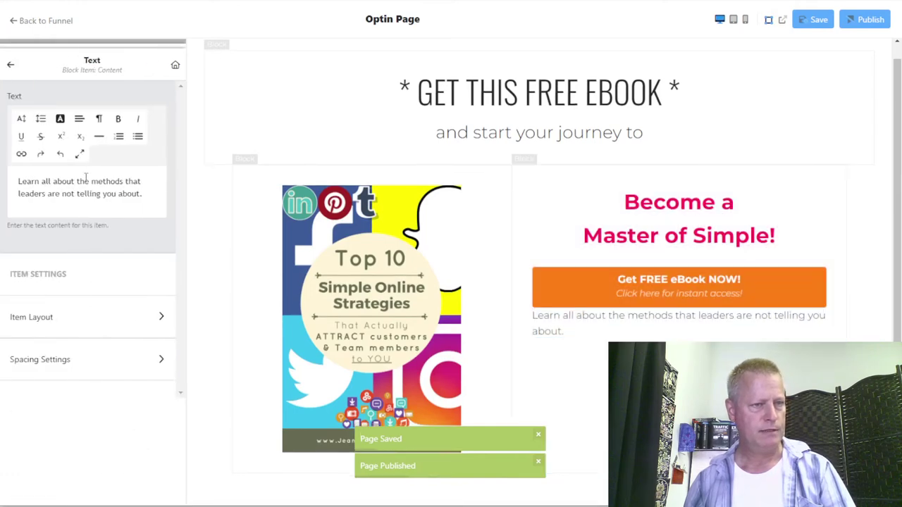
pyautogui.click(79, 119)
pyautogui.click(90, 165)
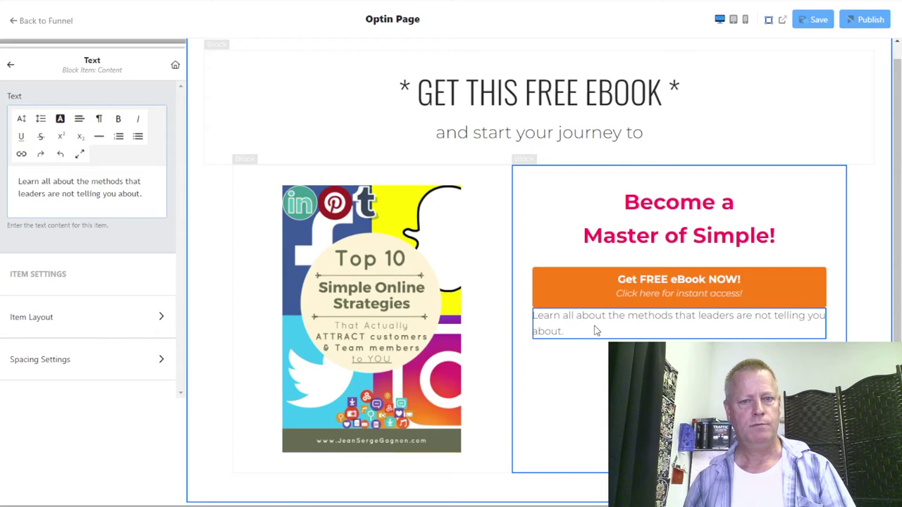
pyautogui.tripleClick(86, 195)
pyautogui.click(78, 118)
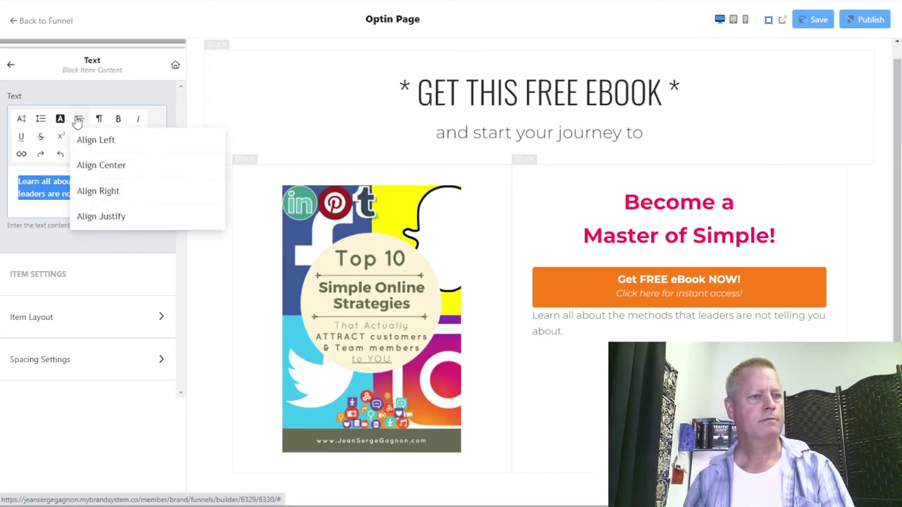
pyautogui.click(116, 164)
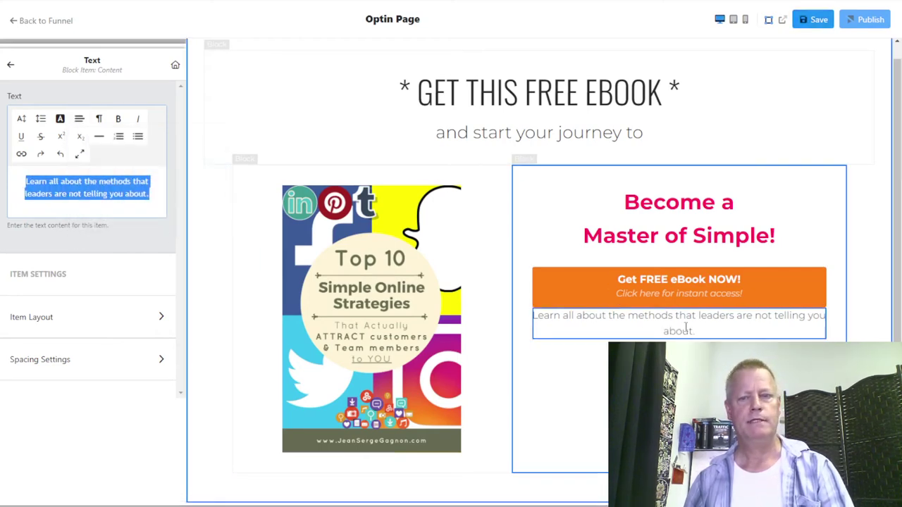
# Set the new text's font size to 28px and move its item above the Get FREE eBook NOW! button.
pyautogui.click(84, 188)
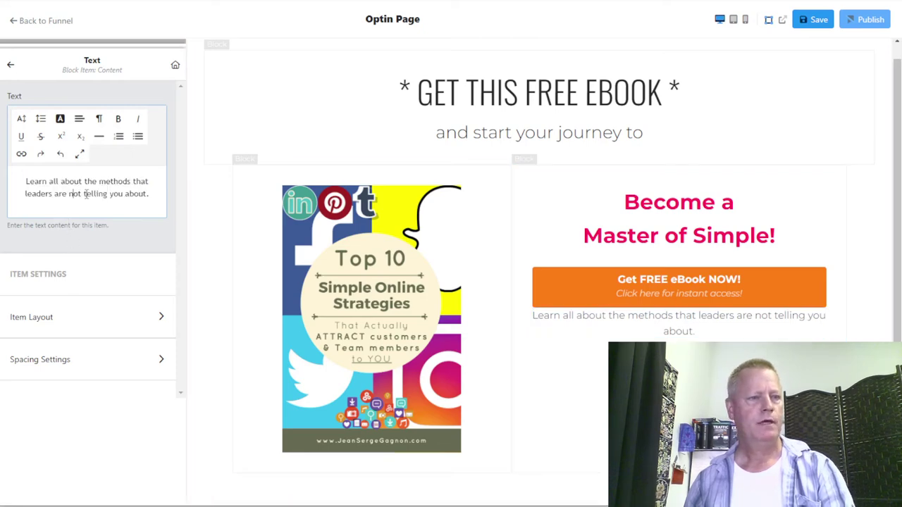
pyautogui.tripleClick(71, 184)
pyautogui.click(22, 119)
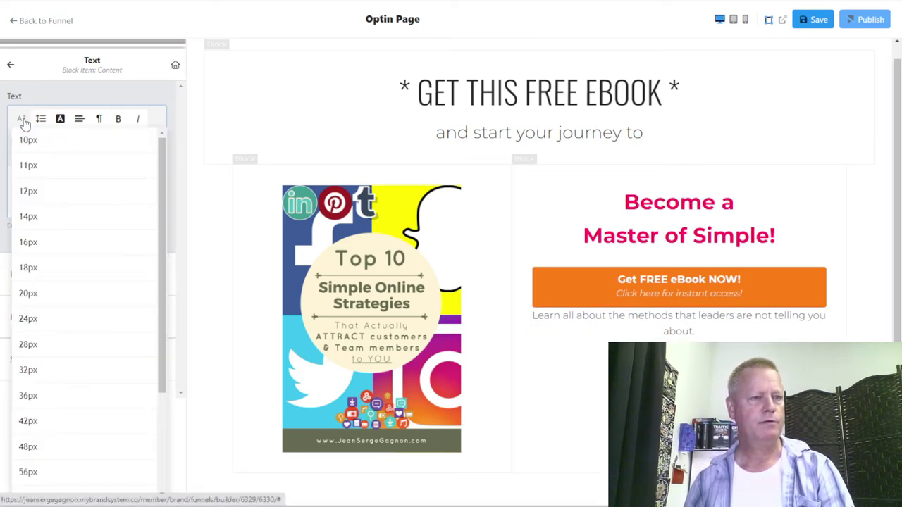
pyautogui.click(43, 350)
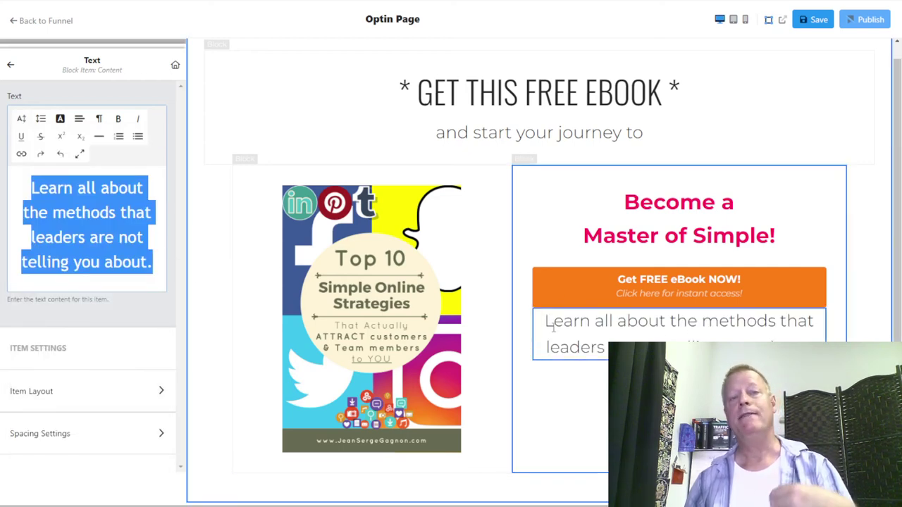
pyautogui.click(10, 65)
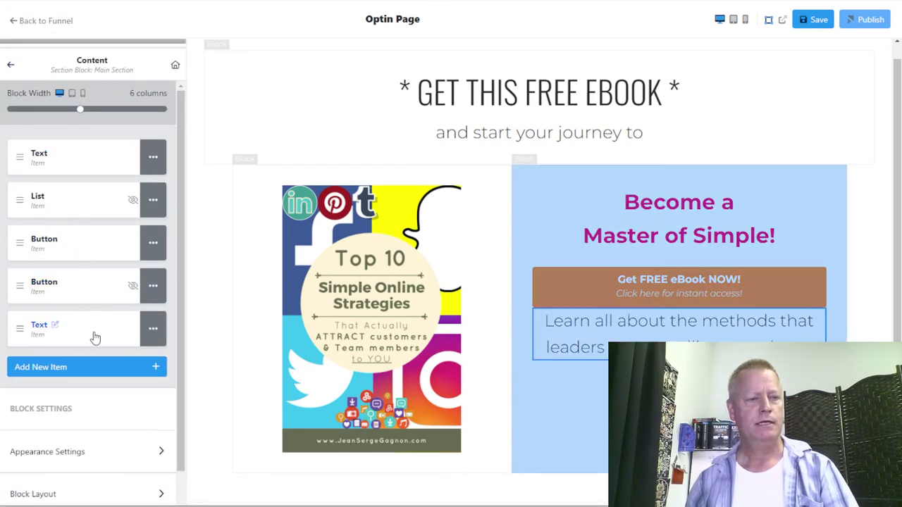
pyautogui.moveTo(17, 330); pyautogui.dragTo(15, 239)
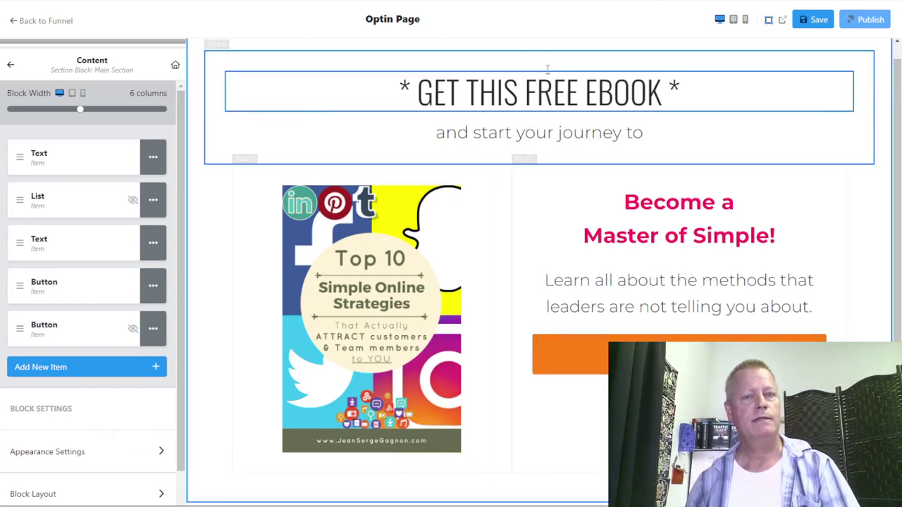
# Check the Optin Page layout from top to bottom in the tablet and mobile previews.
pyautogui.click(734, 20)
pyautogui.scroll(-4, 698, 113)
pyautogui.scroll(-1, 680, 139)
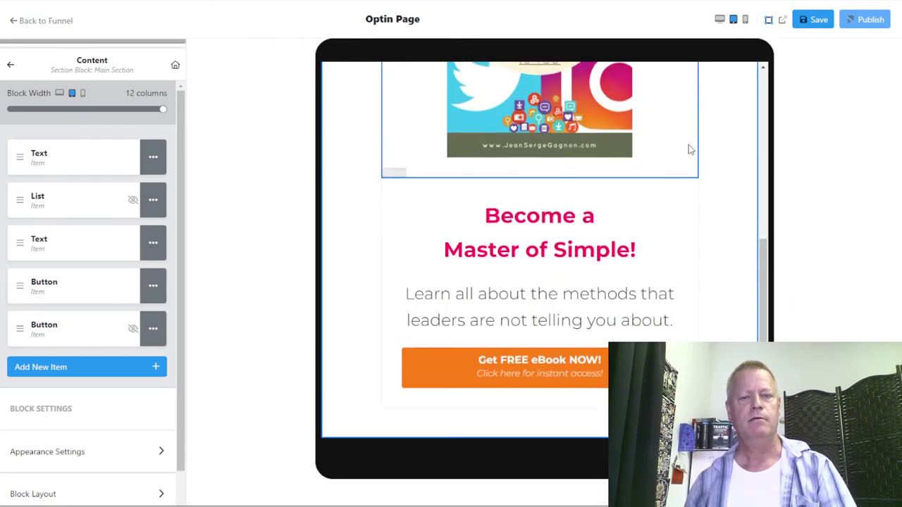
pyautogui.scroll(5, 689, 147)
pyautogui.click(745, 20)
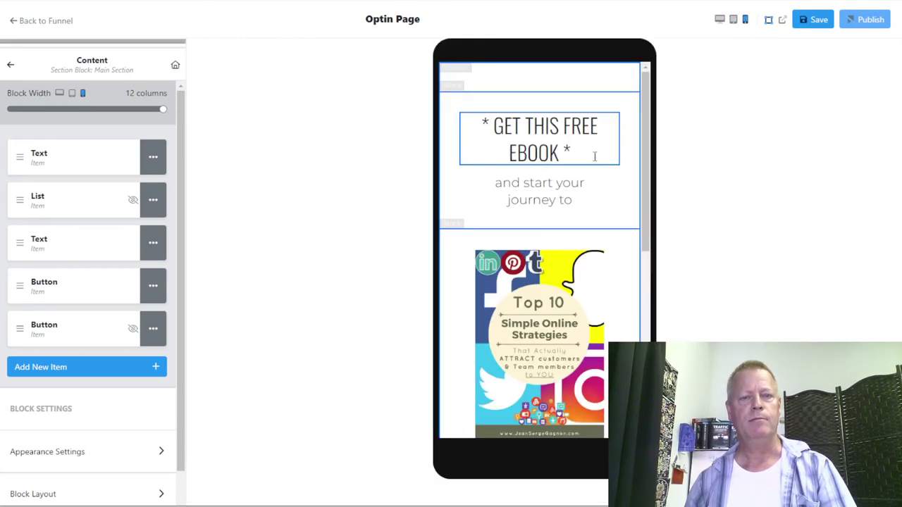
pyautogui.scroll(-6, 592, 170)
pyautogui.scroll(6, 591, 169)
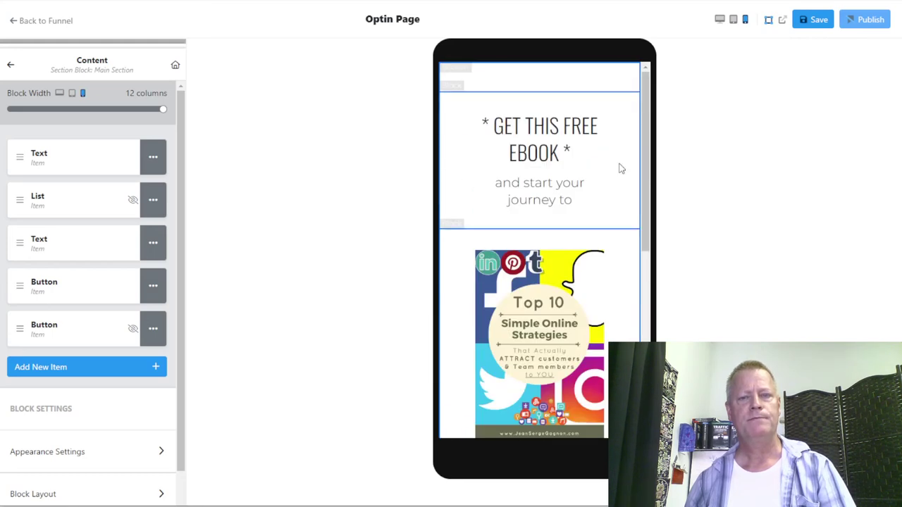
# Return the Optin Page to the desktop preview and save and publish it.
pyautogui.click(719, 20)
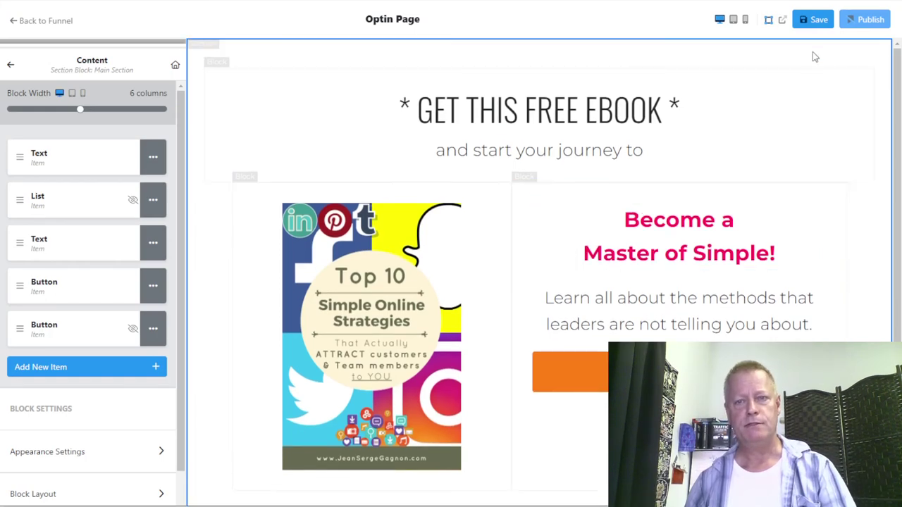
pyautogui.click(811, 21)
pyautogui.click(866, 19)
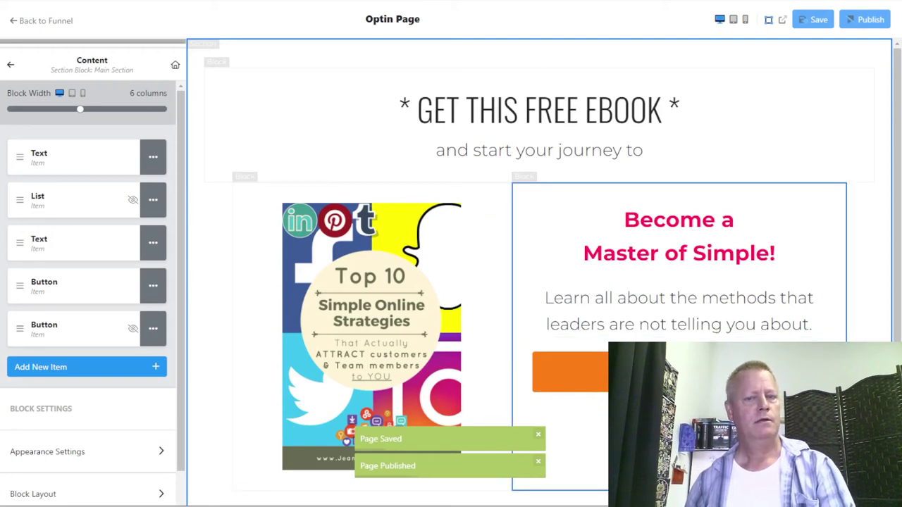
# Remove the word "about" after "Learn all" in the text below the Become a Master of Simple! heading.
pyautogui.click(638, 324)
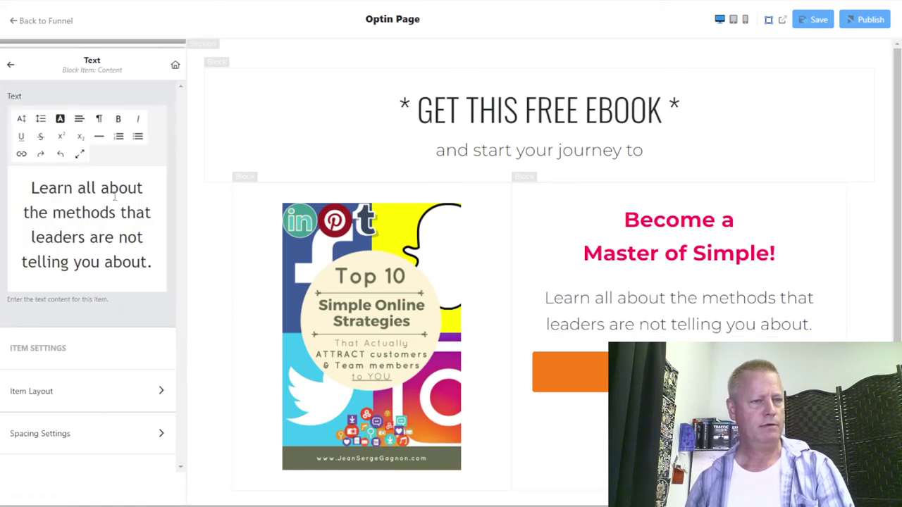
pyautogui.doubleClick(115, 197)
pyautogui.press('BackSpace')
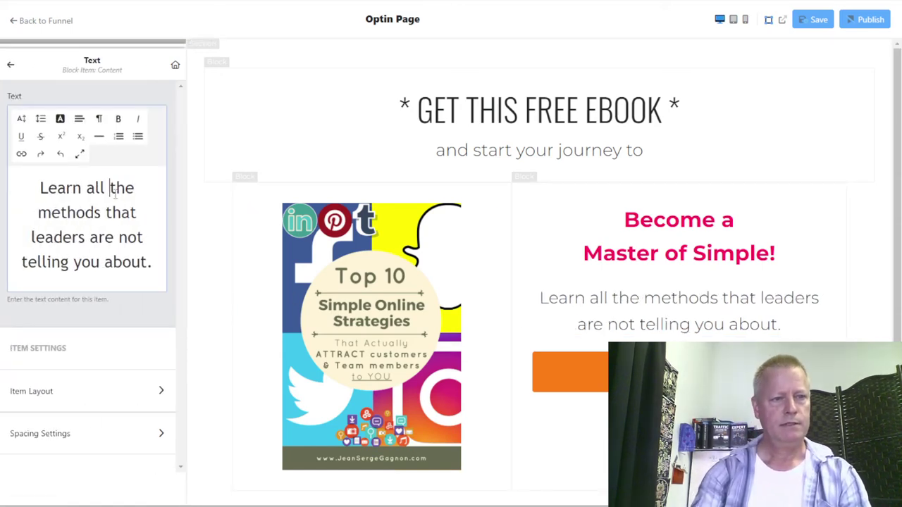
pyautogui.press('BackSpace')
# Replace "methods" with "secrets of attraction marketing" in the text about leaders, and save and publish the page.
pyautogui.hotkey('ctrl', 'Right')
pyautogui.hotkey('shift', 'Right')
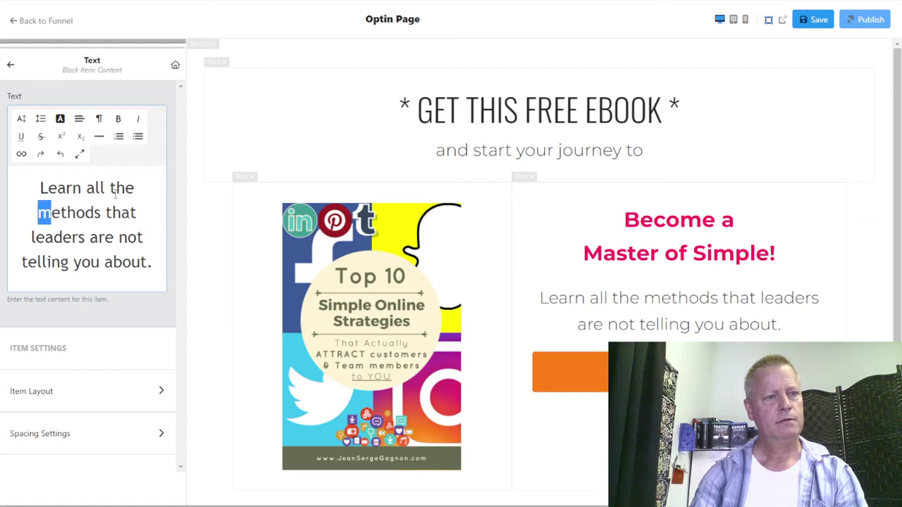
pyautogui.hotkey('shift', 'Right')
pyautogui.hotkey('shift', 'Right')
pyautogui.hotkey('shift', 'Right')
pyautogui.hotkey('shift', 'Right')
pyautogui.hotkey('shift', 'Right')
pyautogui.hotkey('shift', 'Right')
pyautogui.write('ecrets of a')
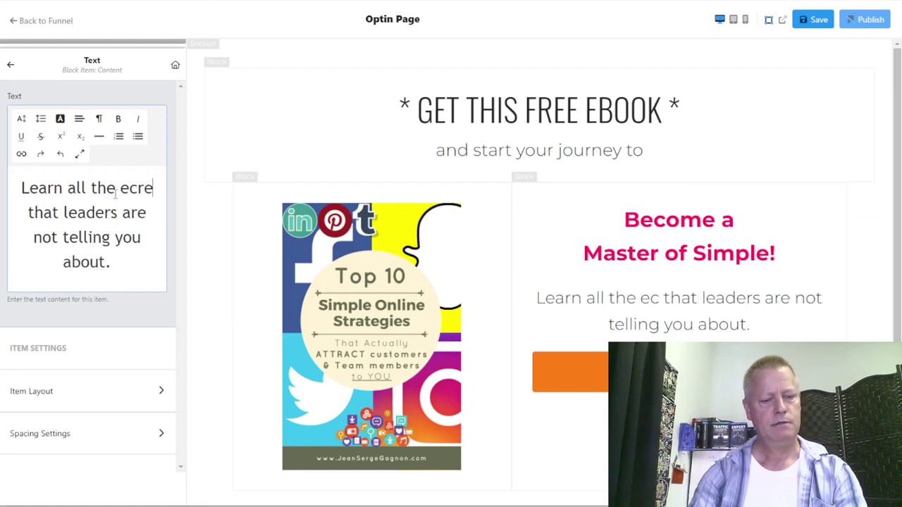
pyautogui.write('ttraction ma')
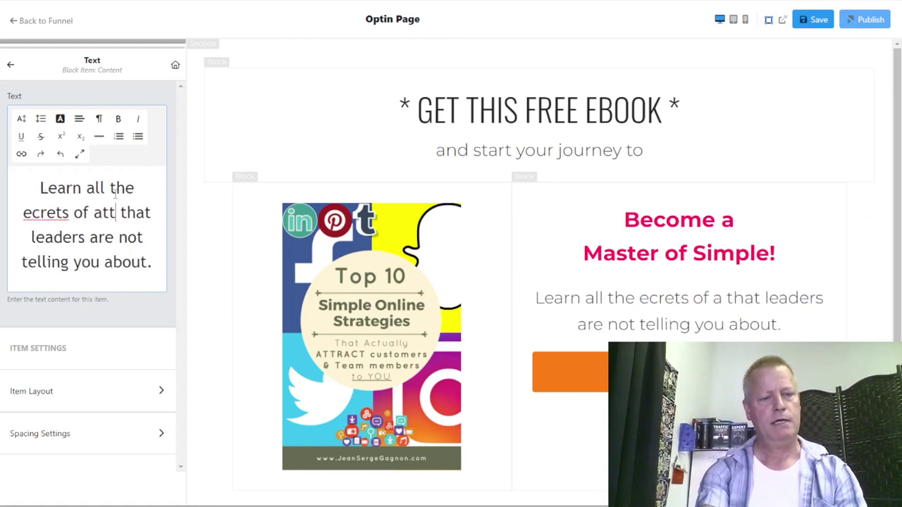
pyautogui.write('rketing that leader')
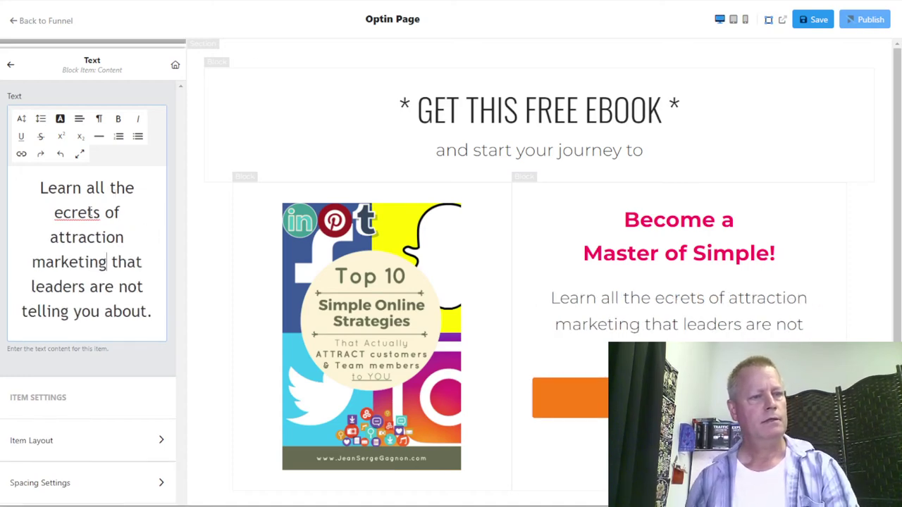
pyautogui.write('s')
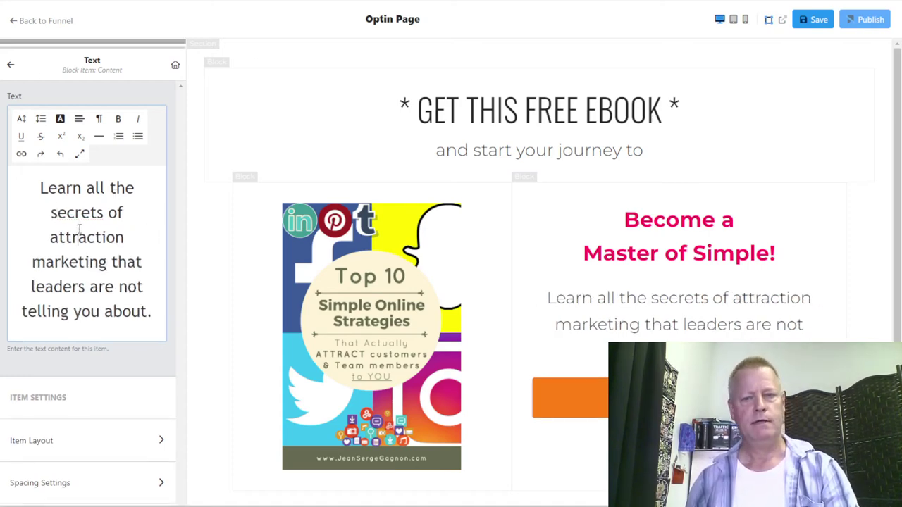
pyautogui.click(815, 17)
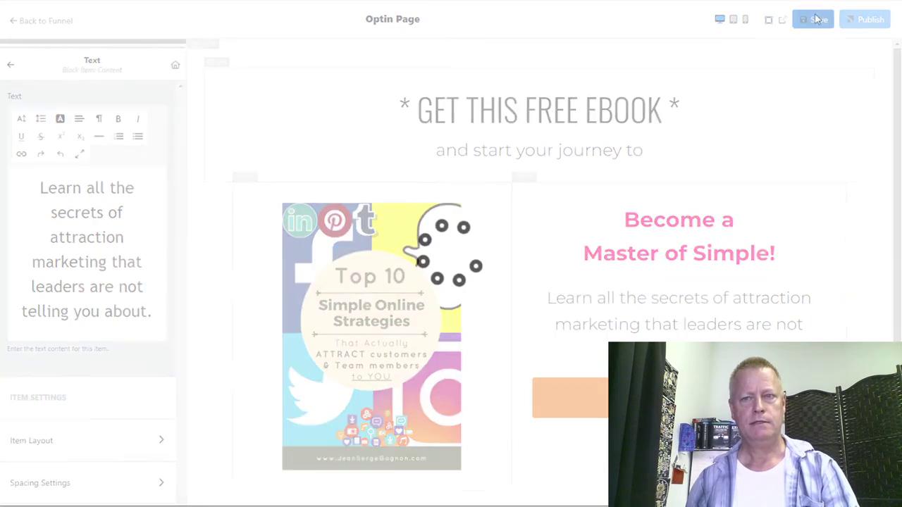
pyautogui.click(869, 19)
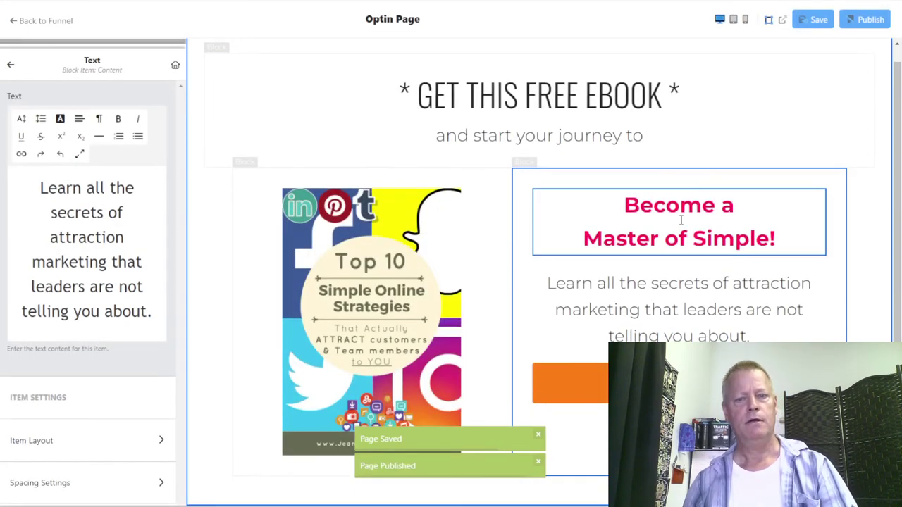
pyautogui.click(11, 65)
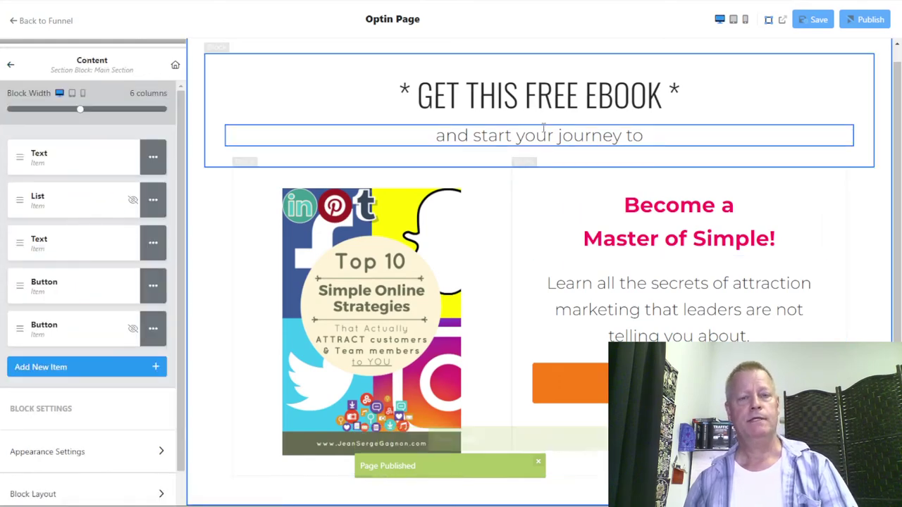
# Change the main H1 heading to "* All Masters of Online Marketing know these secrets! *" and save and publish the page.
pyautogui.click(457, 101)
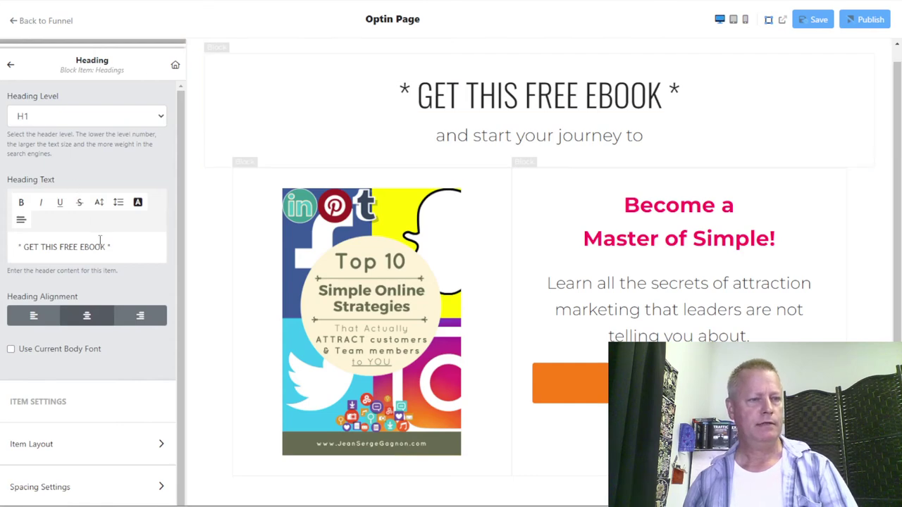
pyautogui.moveTo(25, 248); pyautogui.dragTo(90, 250)
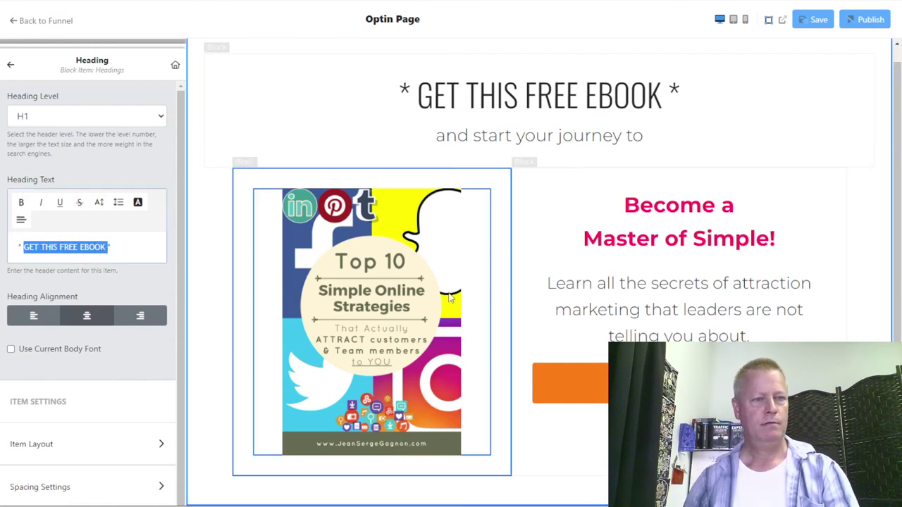
pyautogui.press('BackSpace')
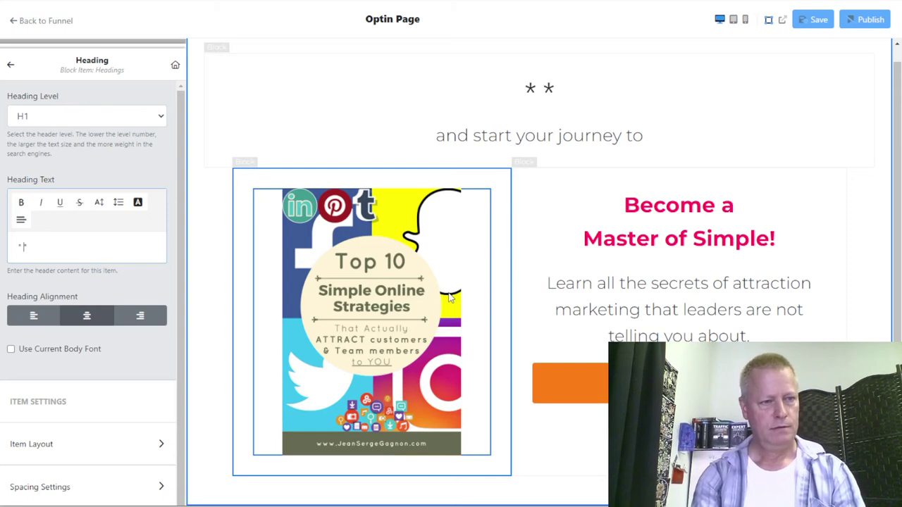
pyautogui.write('All')
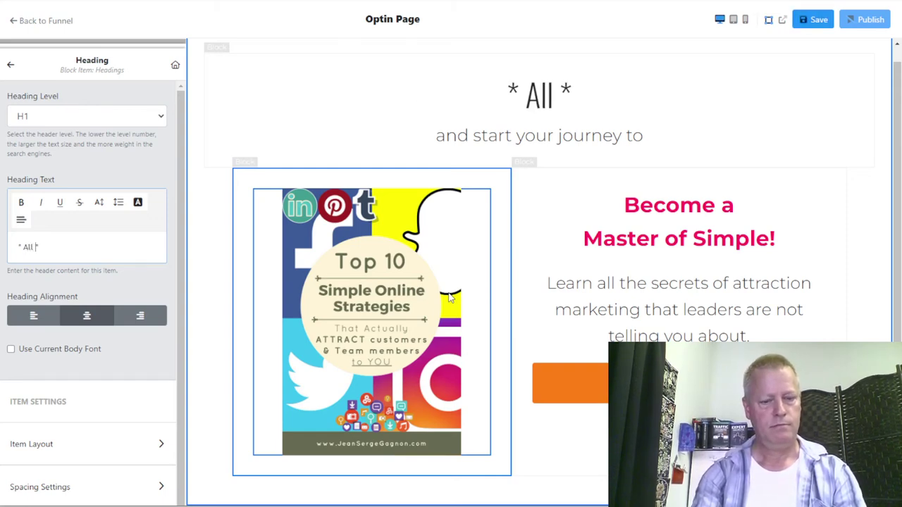
pyautogui.write(' Masters o')
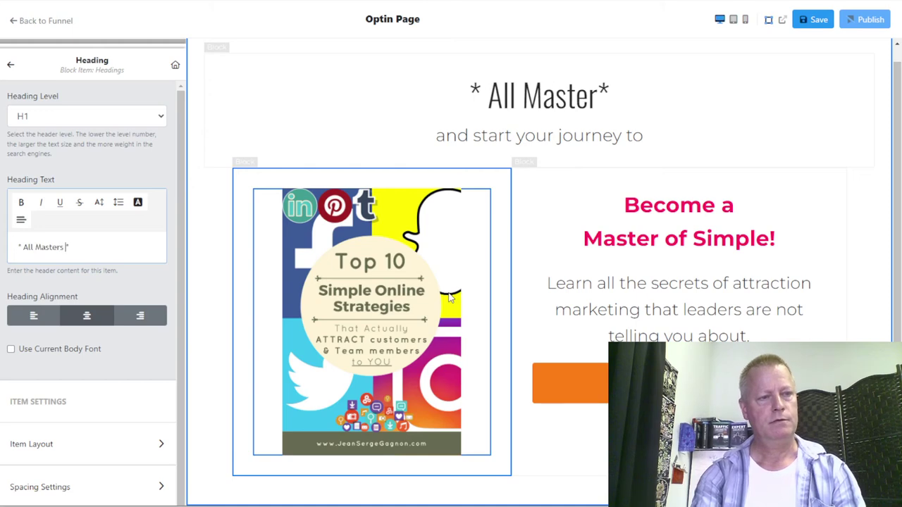
pyautogui.write('f Online Marketing ')
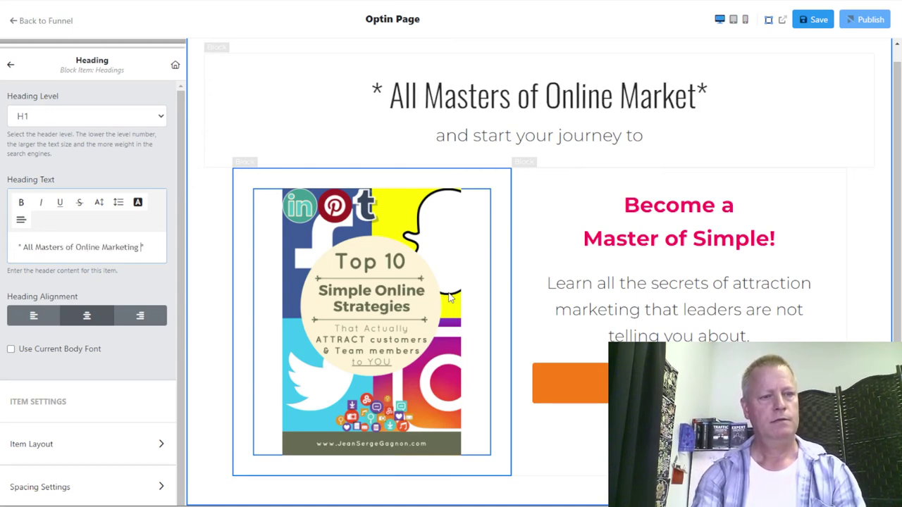
pyautogui.write('know these s')
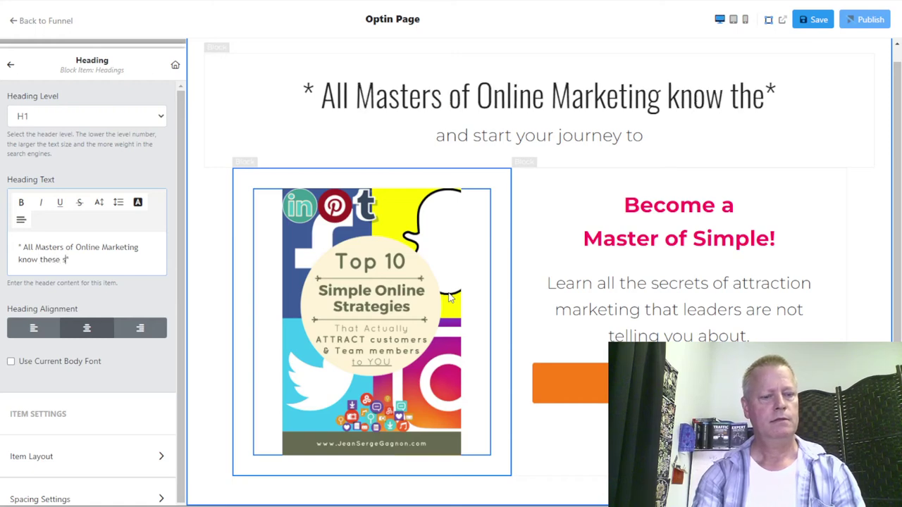
pyautogui.write('ecrets!')
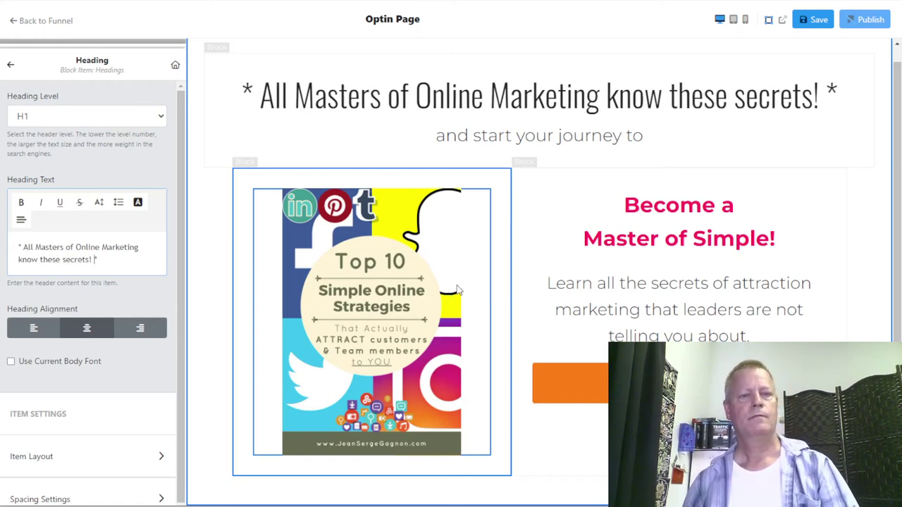
pyautogui.click(813, 19)
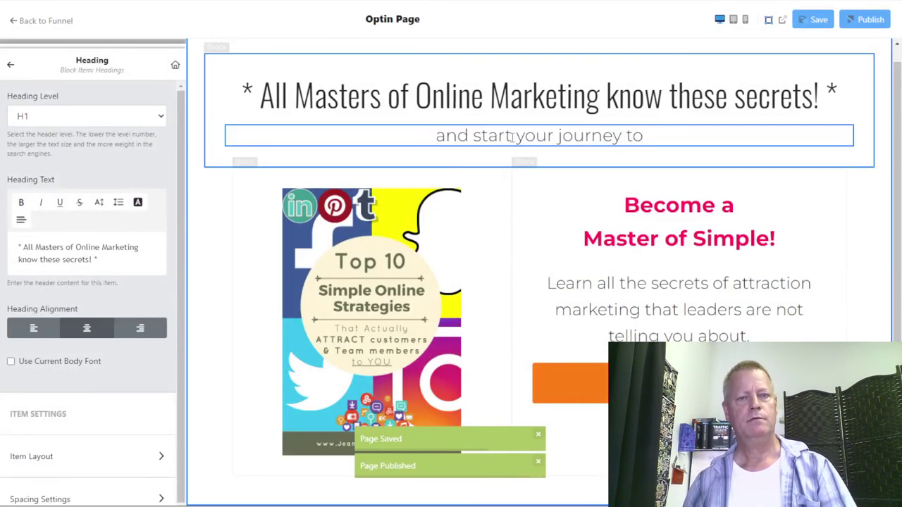
# Change the H4 subheading under the main heading to "You can too!" and save and publish the page.
pyautogui.click(470, 140)
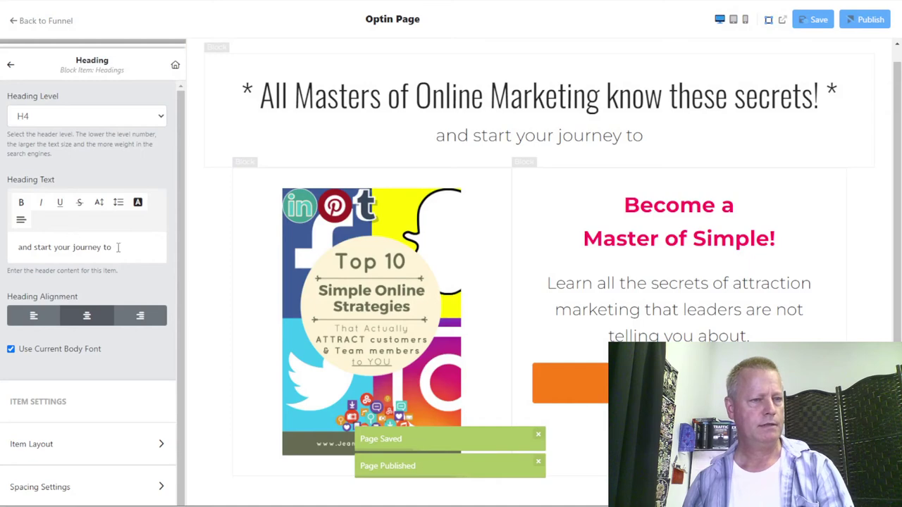
pyautogui.click(71, 250)
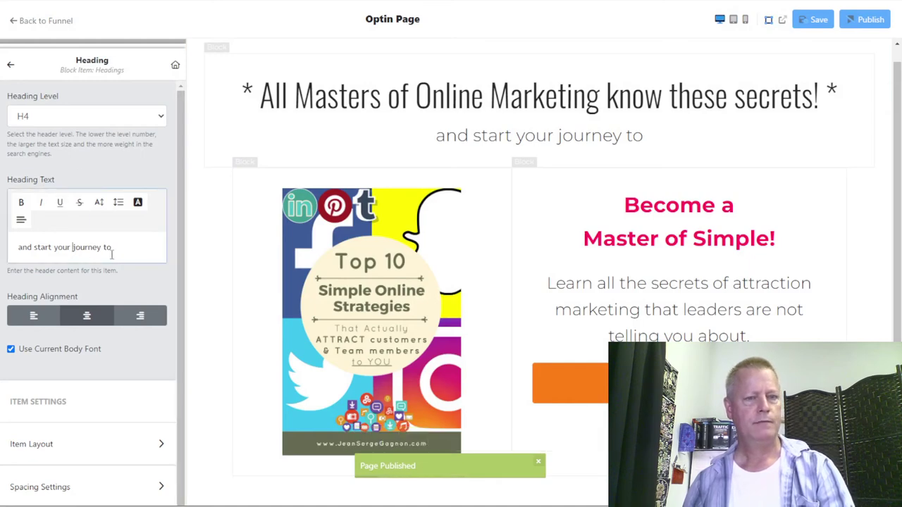
pyautogui.moveTo(119, 250); pyautogui.dragTo(3, 247)
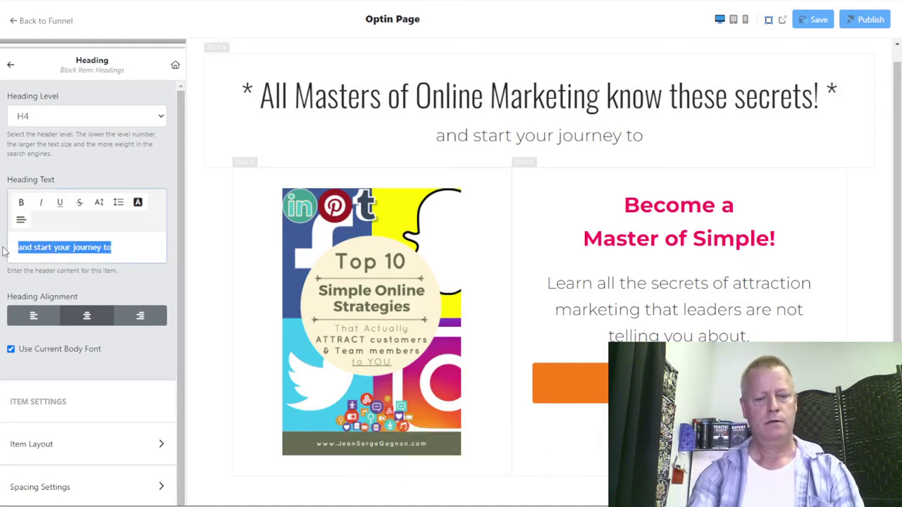
pyautogui.write('You can too!')
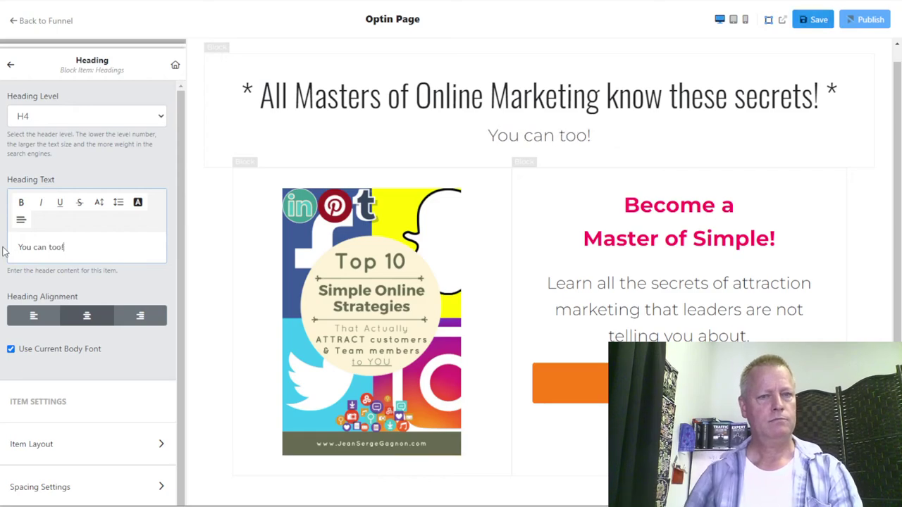
pyautogui.click(853, 26)
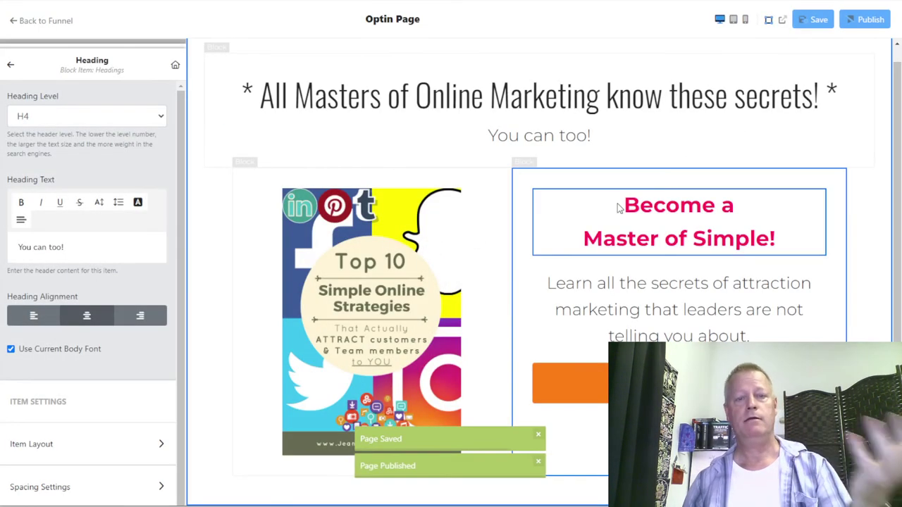
pyautogui.scroll(1, 592, 211)
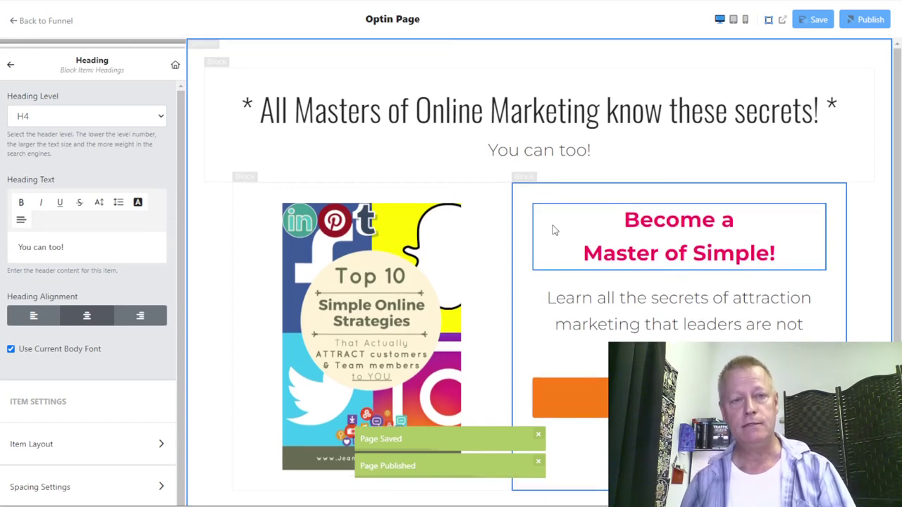
pyautogui.scroll(-1, 553, 225)
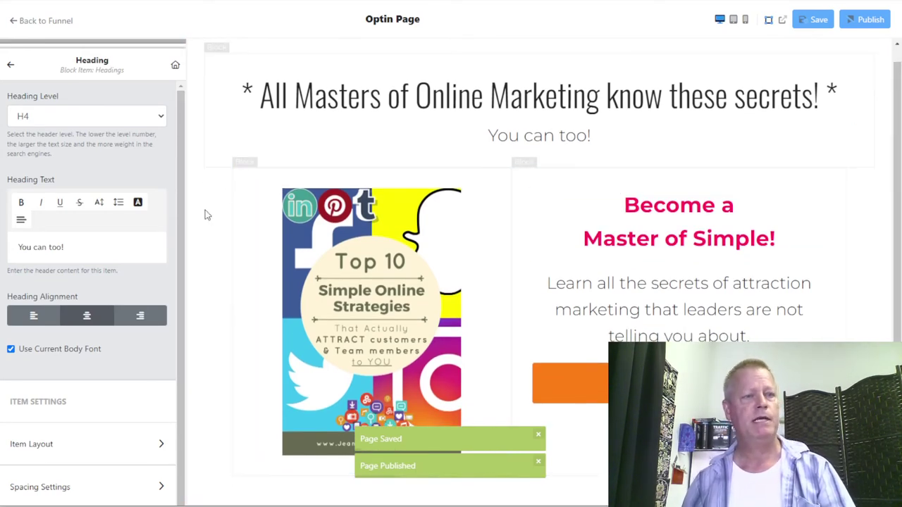
# Return to the funnel steps, open the Thank You Page for editing and apply the "Congrats! You're In!" video template.
pyautogui.click(28, 24)
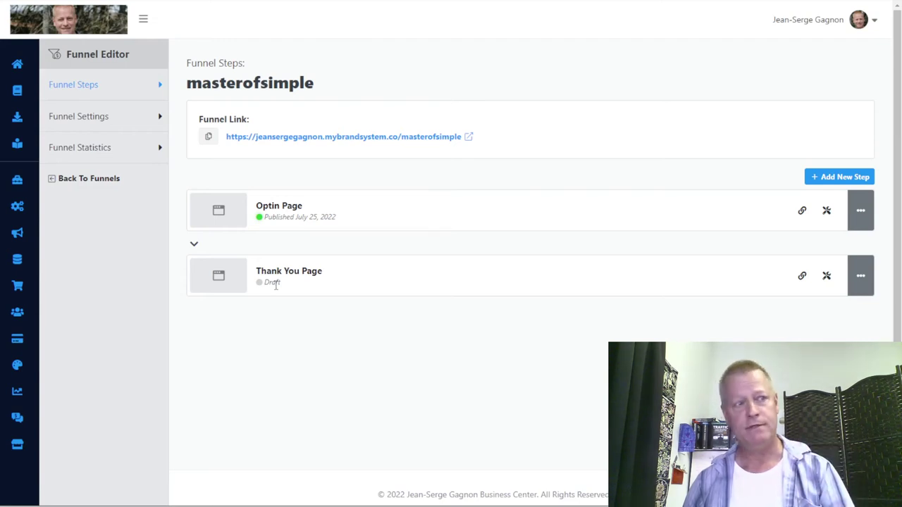
pyautogui.click(826, 275)
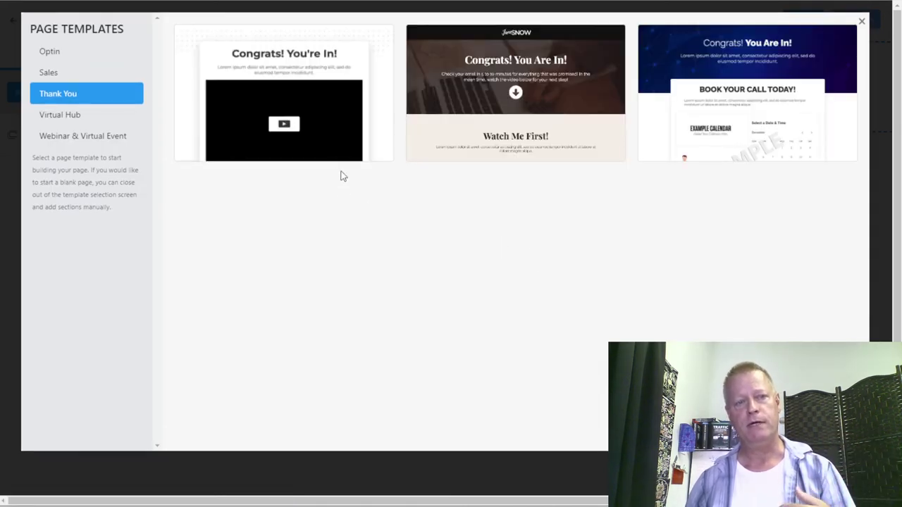
pyautogui.moveTo(326, 150)
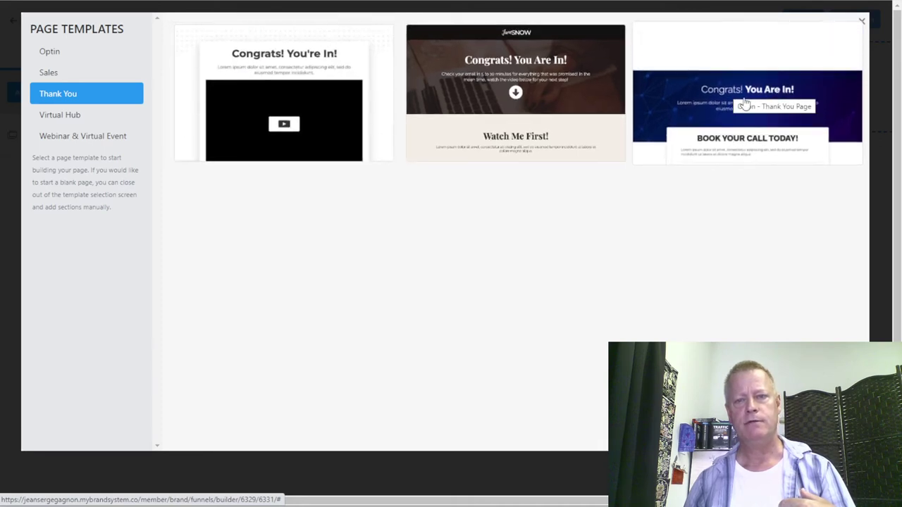
pyautogui.moveTo(547, 115)
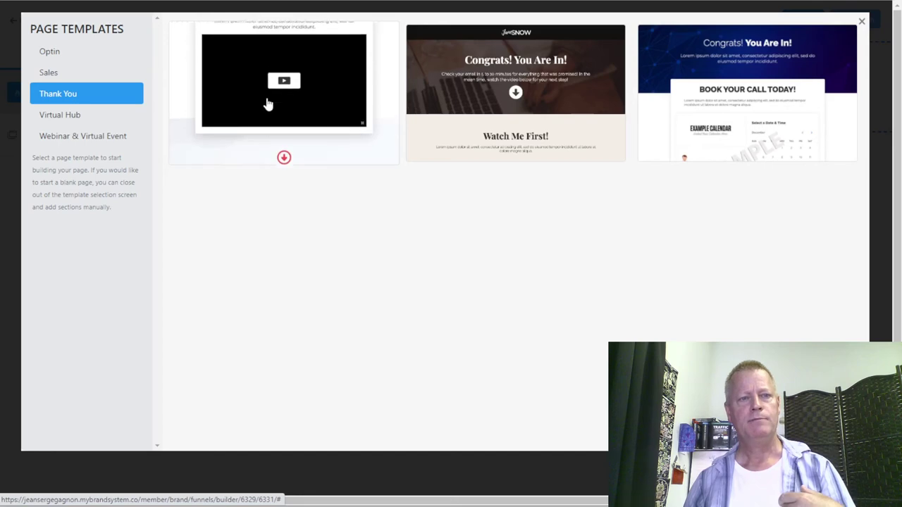
pyautogui.click(334, 102)
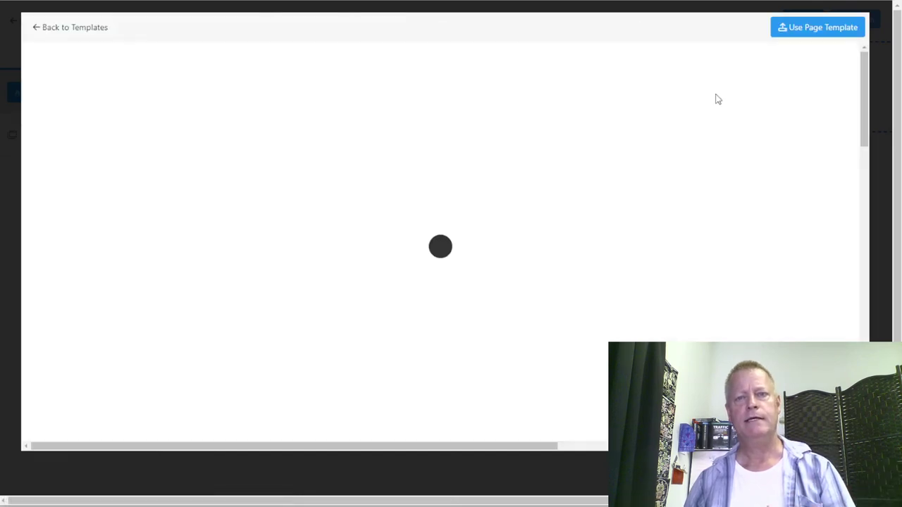
pyautogui.click(819, 32)
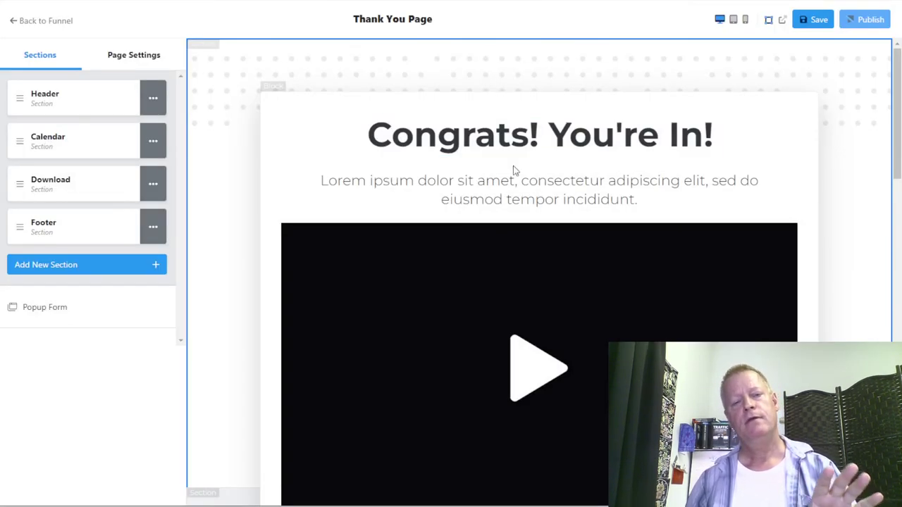
pyautogui.scroll(-10, 513, 167)
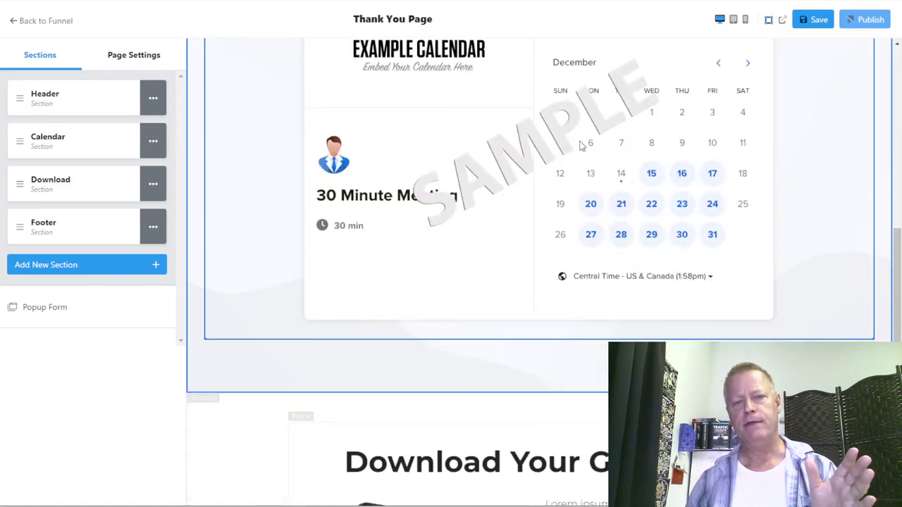
# Check the calendar embed's settings, return to the section list and hide the Calendar section of the Thank You Page.
pyautogui.click(582, 145)
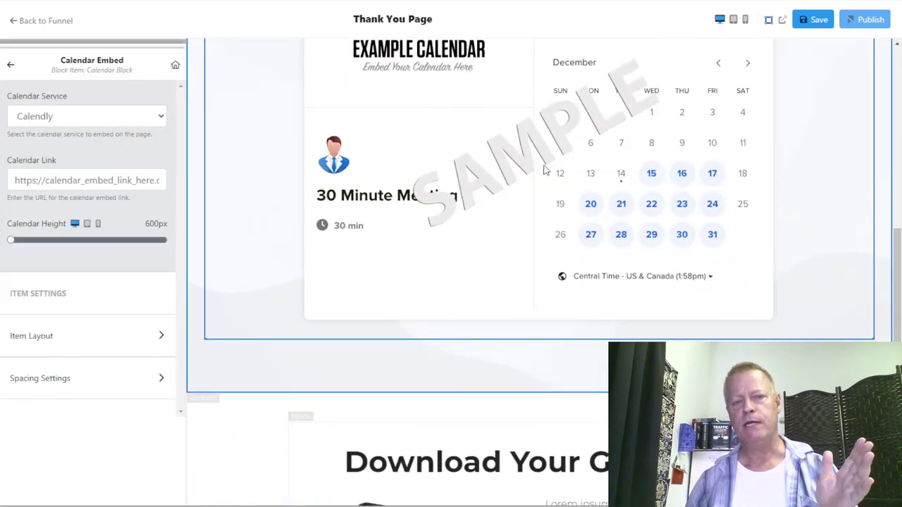
pyautogui.click(11, 66)
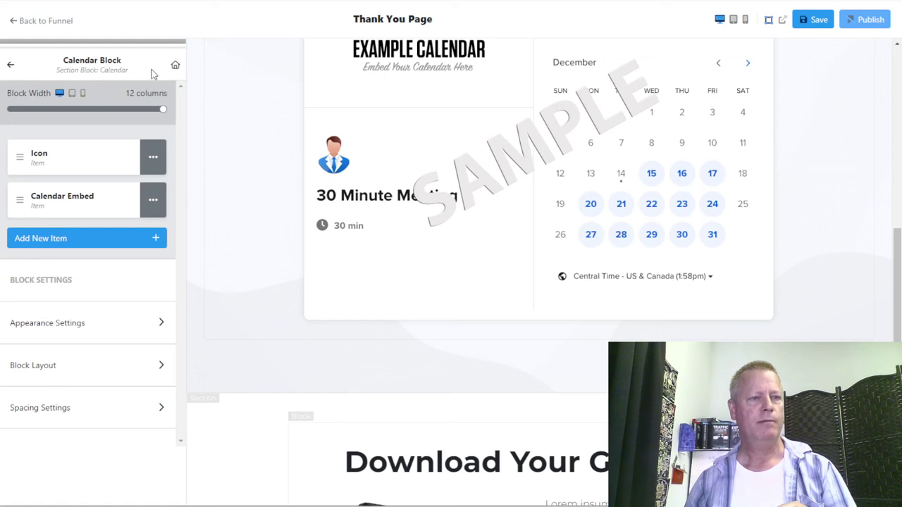
pyautogui.click(177, 65)
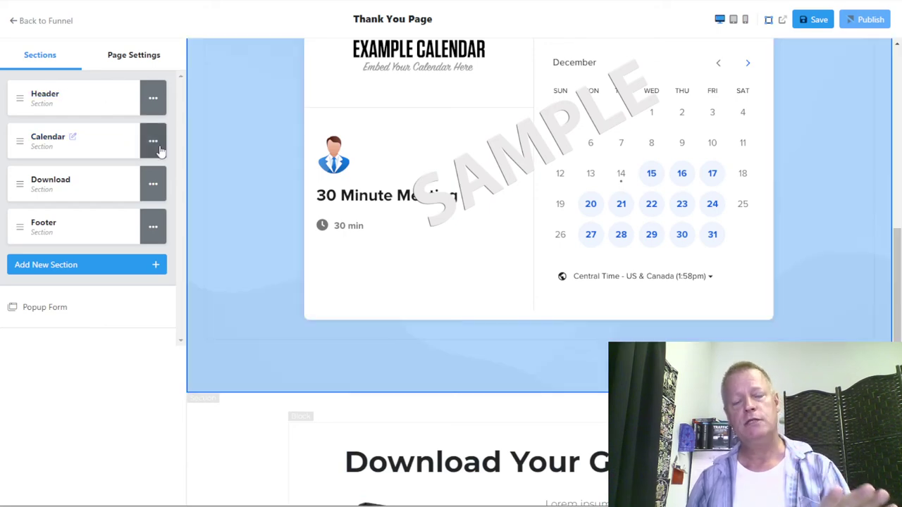
pyautogui.scroll(9, 230, 172)
pyautogui.scroll(-4, 230, 172)
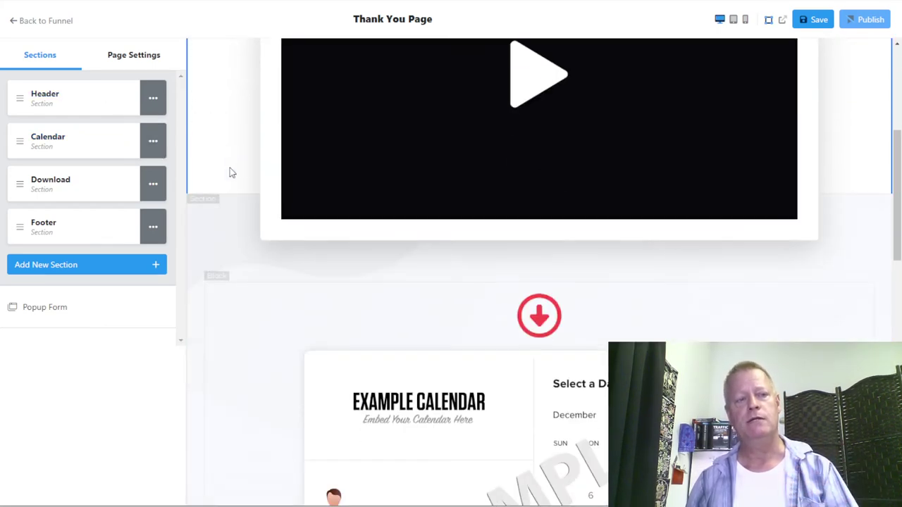
pyautogui.click(153, 145)
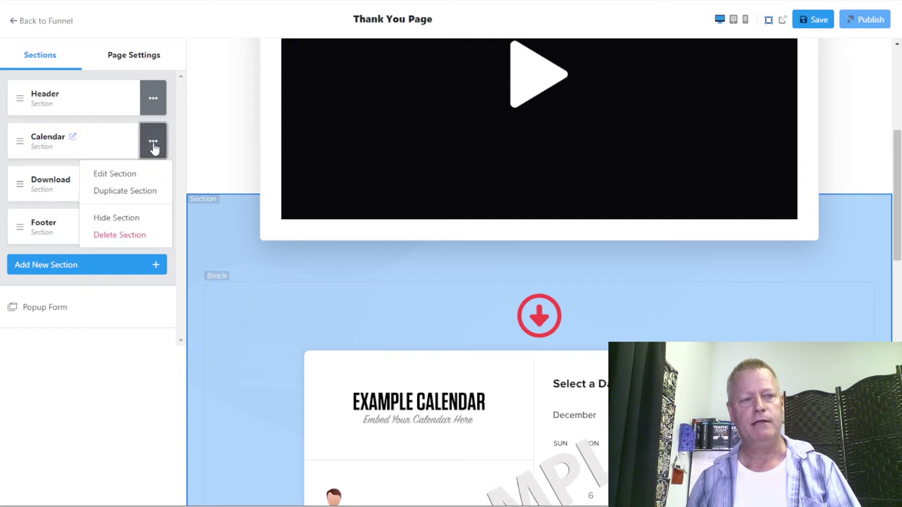
pyautogui.click(120, 218)
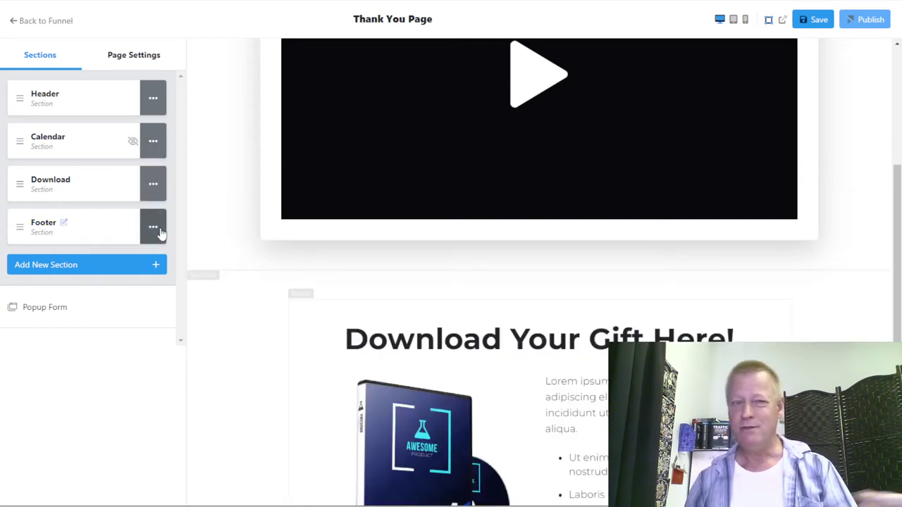
# Review the "Download Your Gift Here!" area and hide the Download section.
pyautogui.scroll(-3, 310, 261)
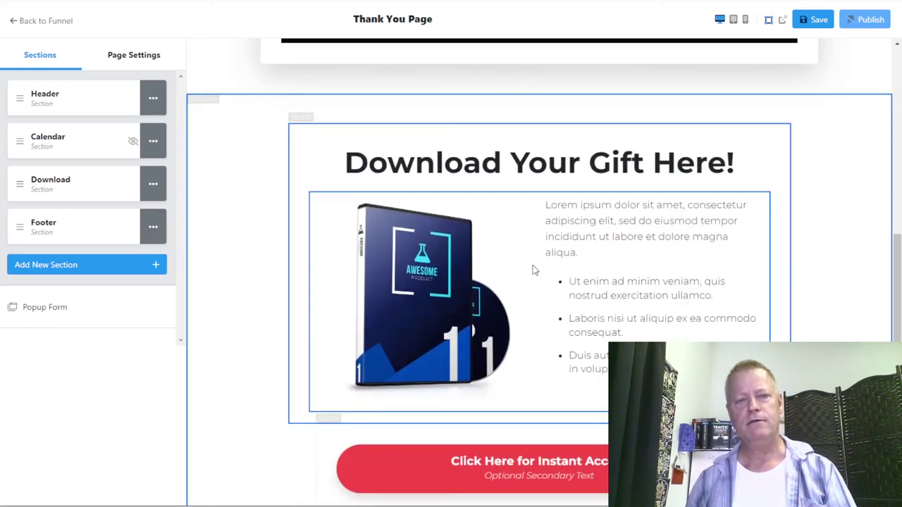
pyautogui.scroll(-3, 534, 269)
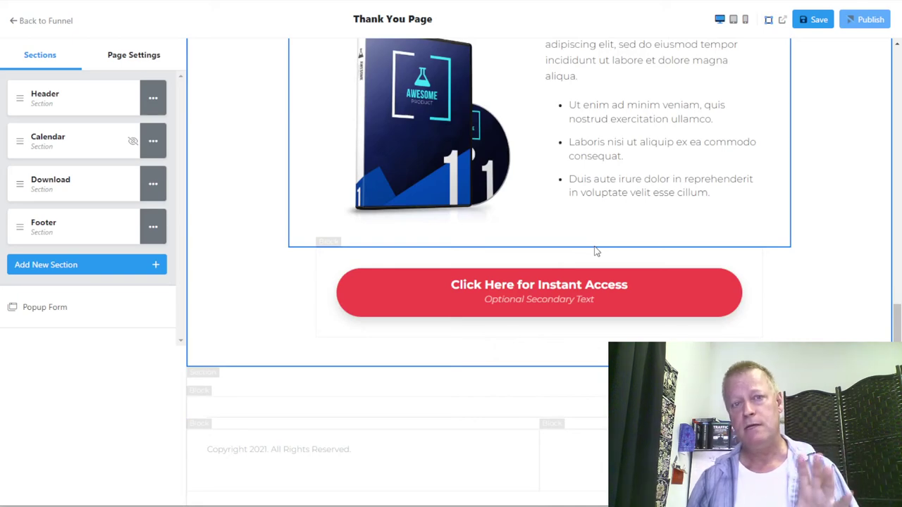
pyautogui.scroll(7, 595, 252)
pyautogui.scroll(-6, 595, 251)
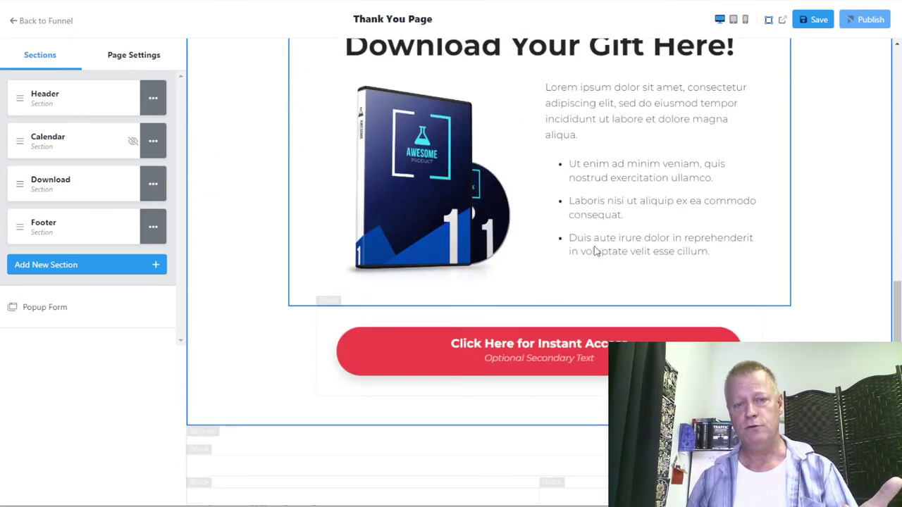
pyautogui.scroll(4, 493, 232)
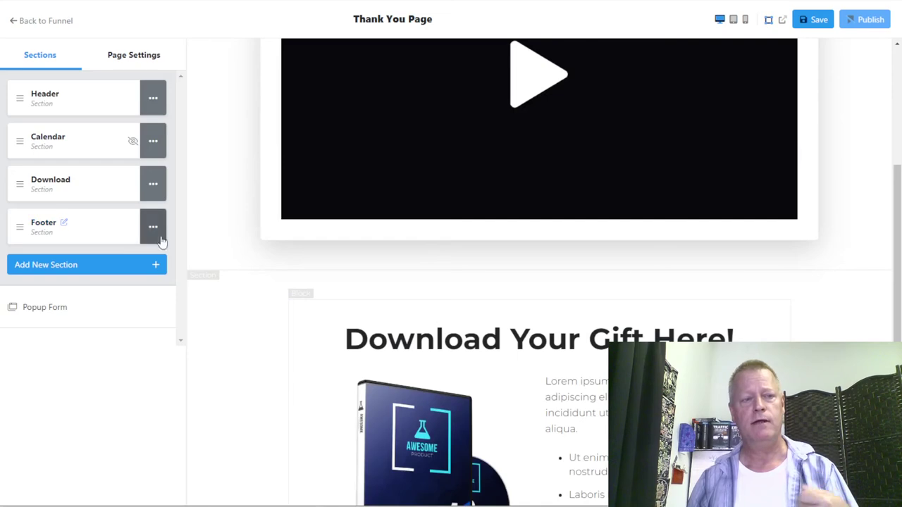
pyautogui.click(154, 184)
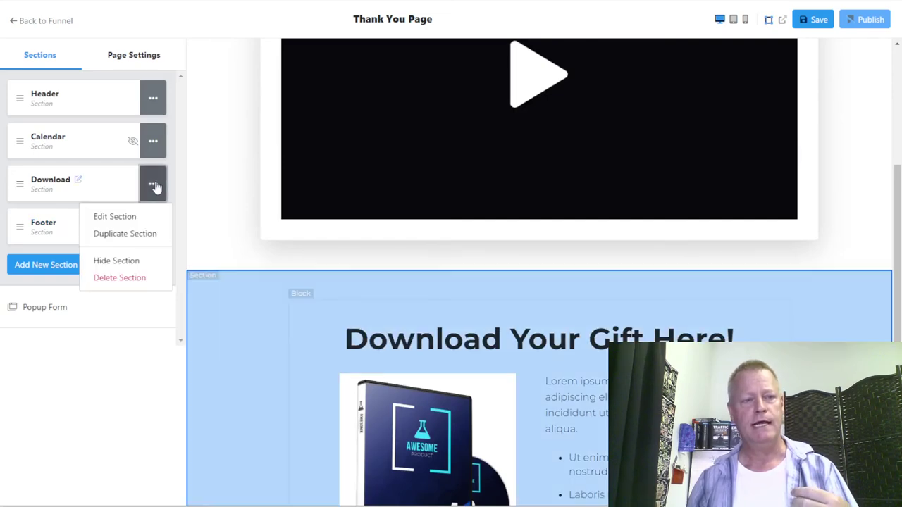
pyautogui.click(116, 262)
# Replace the subheadline text with "Check your inbox for the free eBook, you should get it within a few minutes.".
pyautogui.scroll(3, 498, 299)
pyautogui.scroll(-3, 498, 301)
pyautogui.scroll(3, 500, 298)
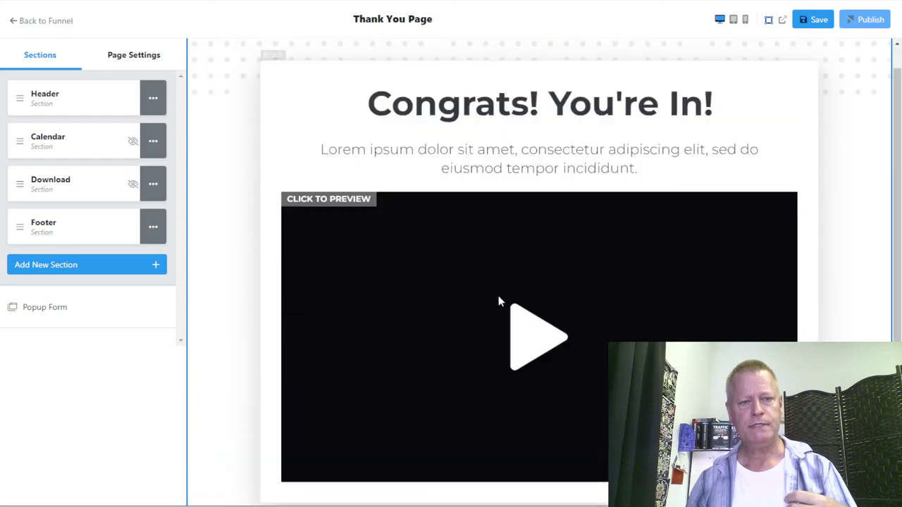
pyautogui.click(509, 199)
pyautogui.click(62, 259)
pyautogui.hotkey('ctrl', 'a')
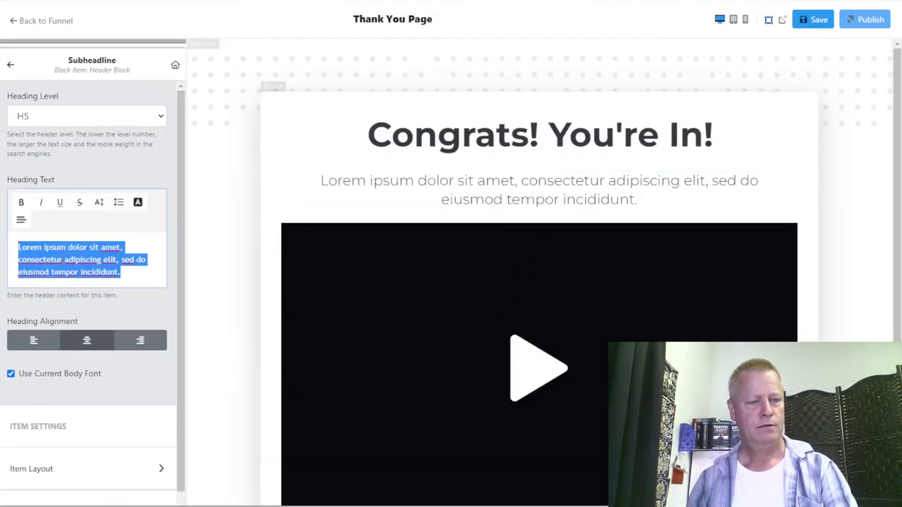
pyautogui.write('Chec')
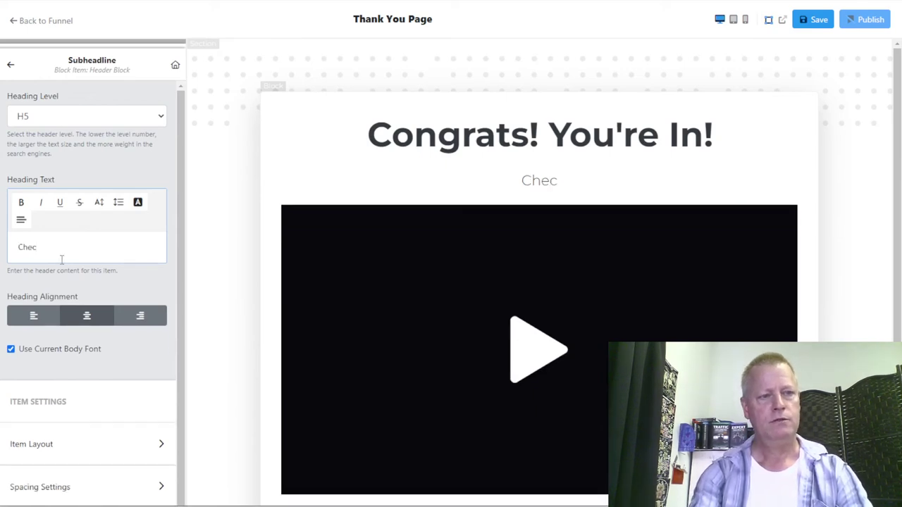
pyautogui.write(' k you')
pyautogui.press('BackSpace')
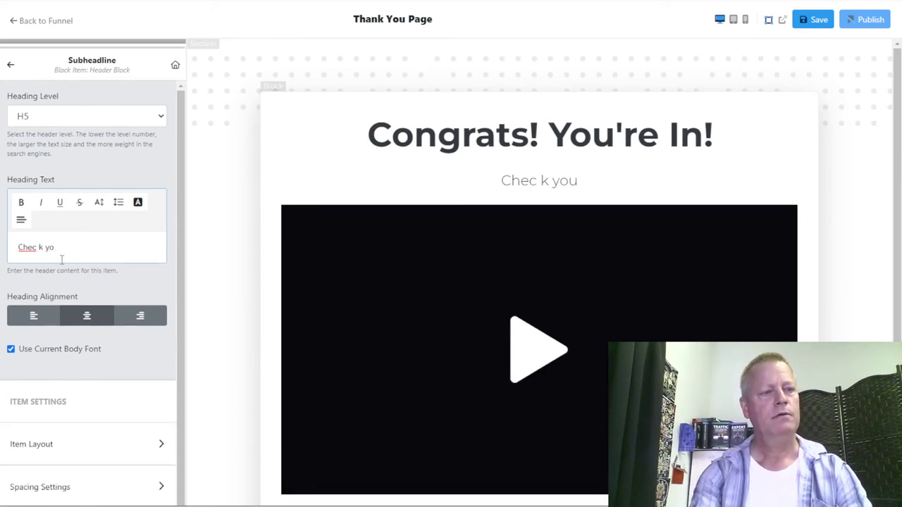
pyautogui.press('BackSpace')
pyautogui.press('BackSpace')
pyautogui.write('k your inbox for the free e')
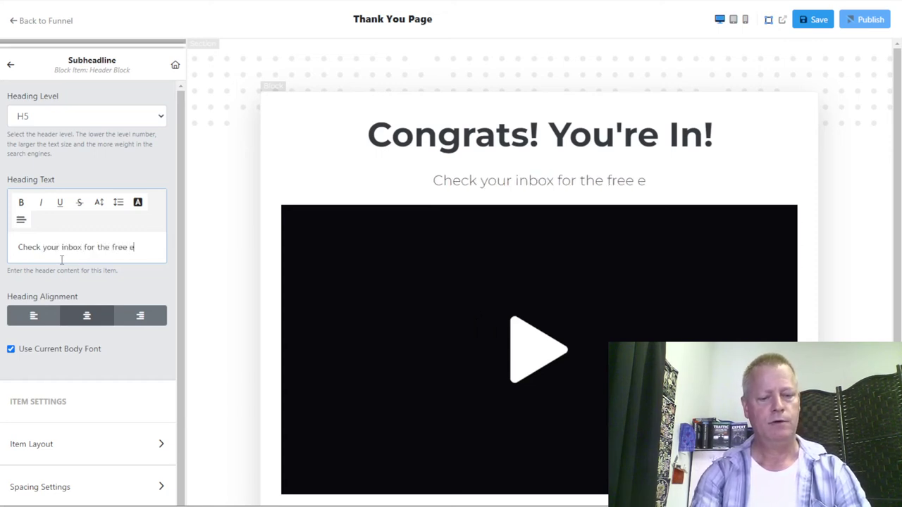
pyautogui.write('Book, you should get it within a few mo')
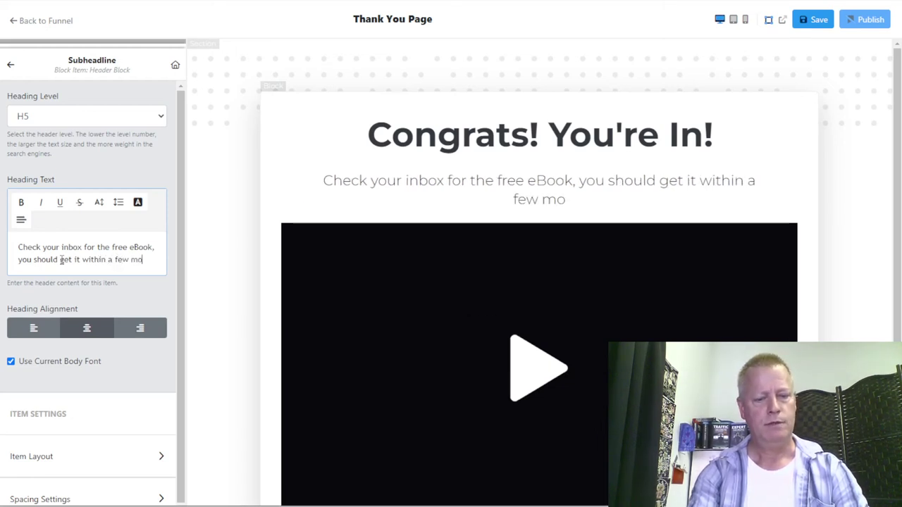
pyautogui.press('BackSpace')
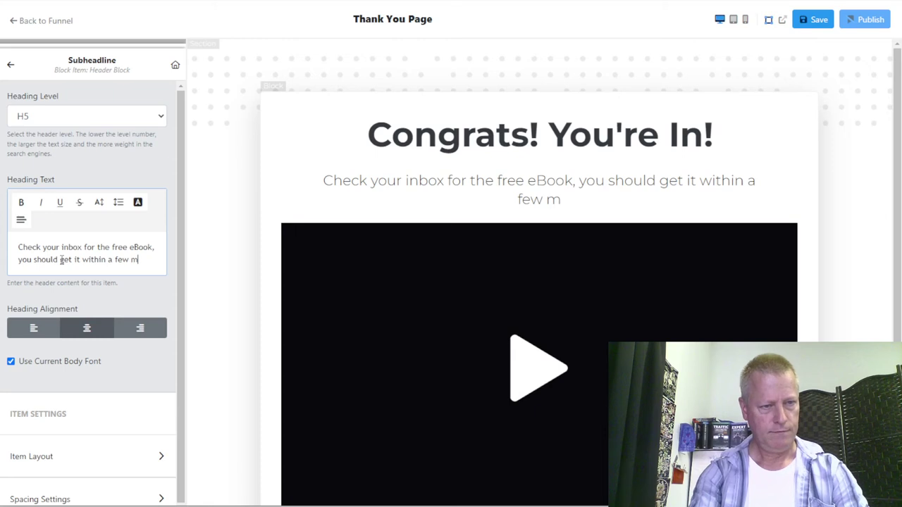
pyautogui.write('inutes.')
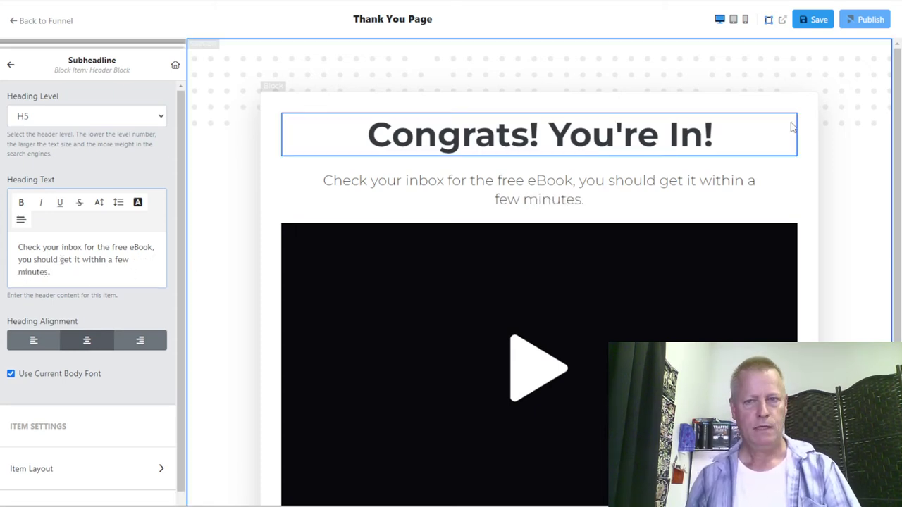
# Save and publish the Thank You Page, and open the settings of its video item.
pyautogui.click(807, 29)
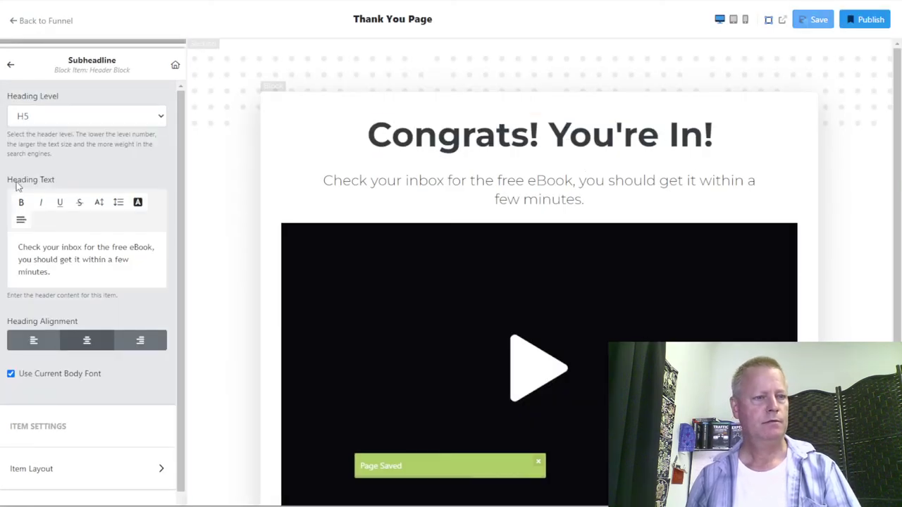
pyautogui.click(523, 137)
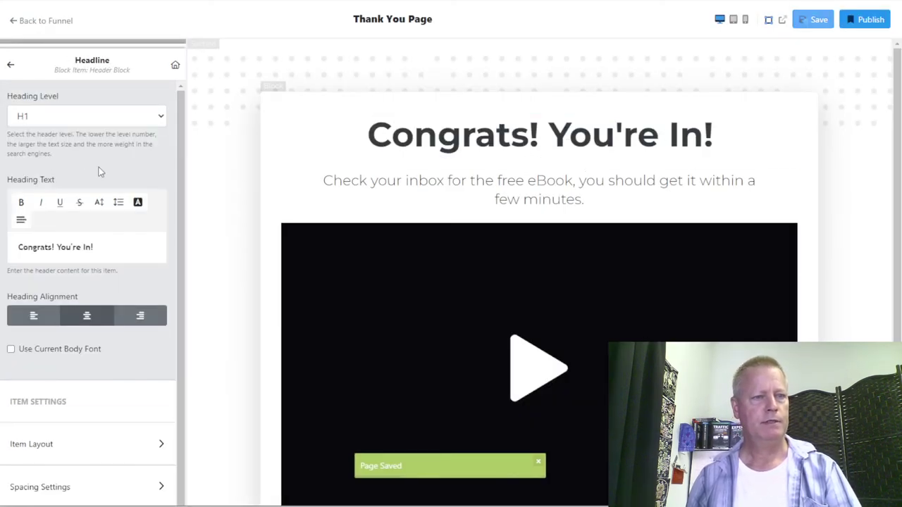
pyautogui.click(869, 20)
pyautogui.scroll(-3, 578, 185)
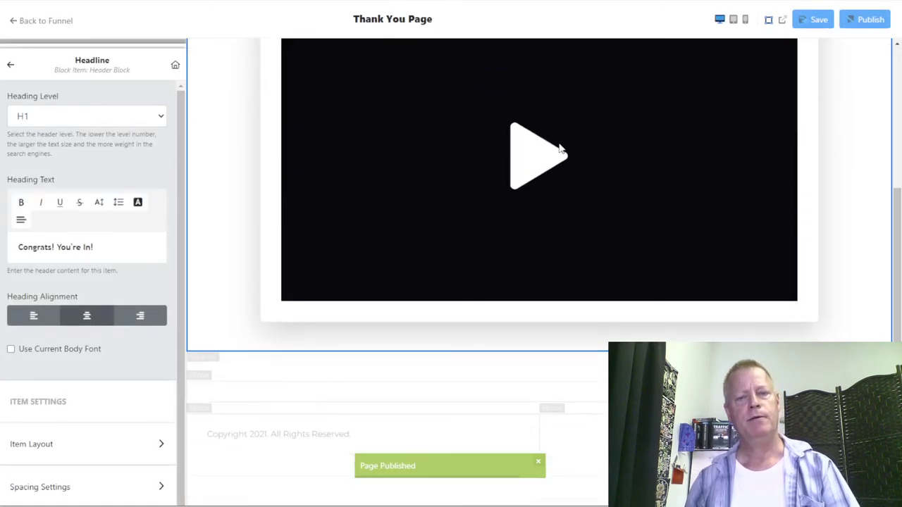
pyautogui.click(553, 169)
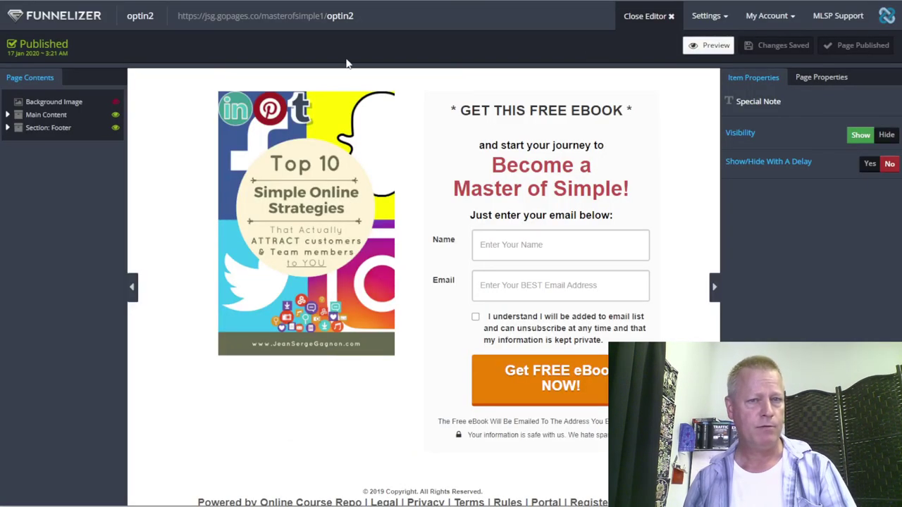
# Switch to Funnelizer, close the optin2 page and open the thanks page of Variation3 for editing.
pyautogui.click(657, 19)
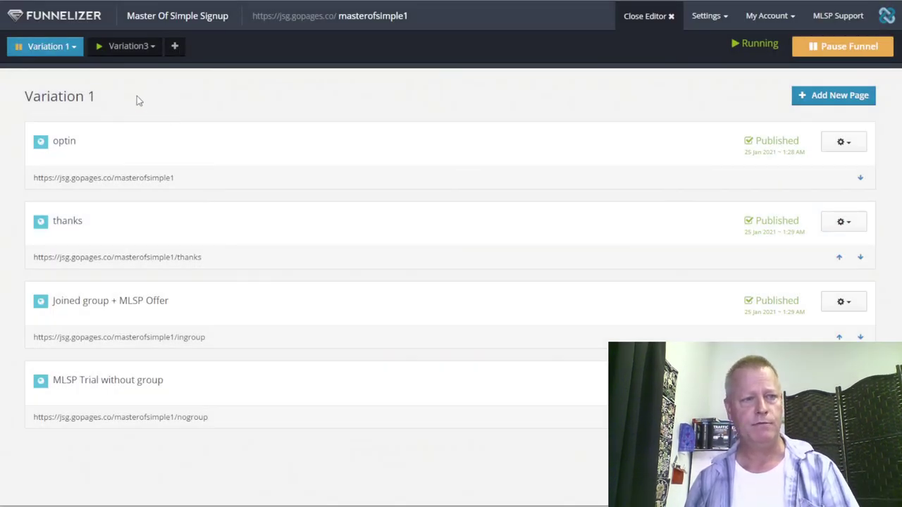
pyautogui.click(127, 46)
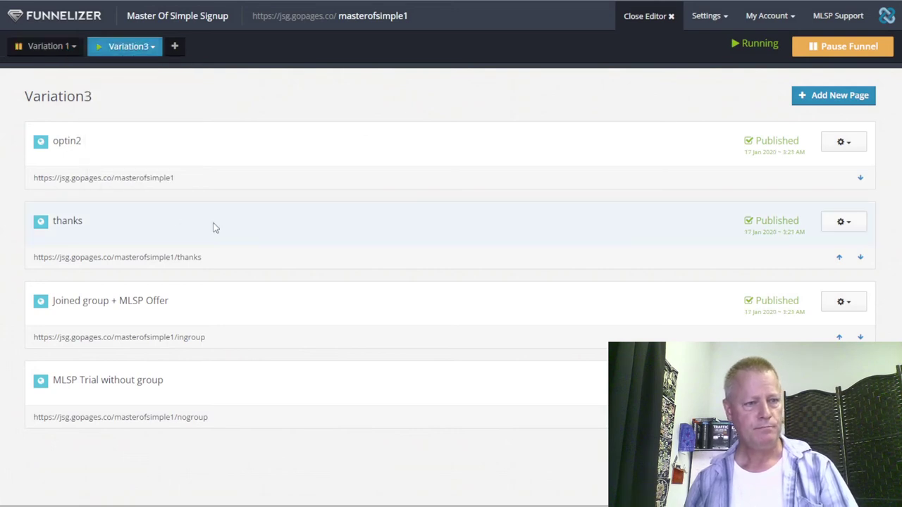
pyautogui.click(840, 221)
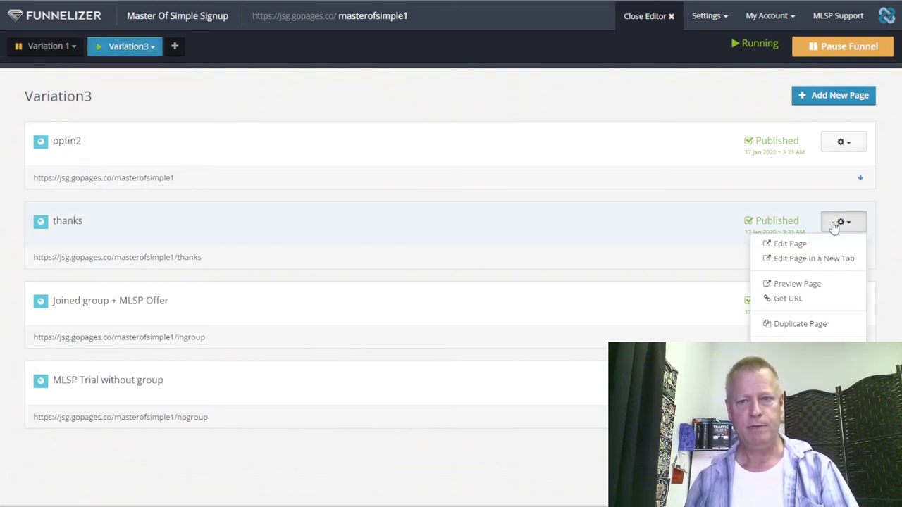
pyautogui.click(790, 248)
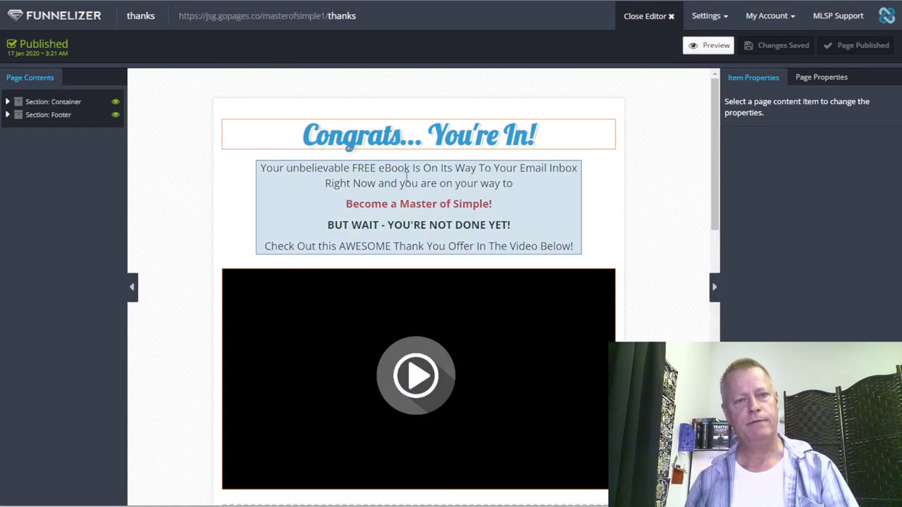
# Copy the entire hero text between the "Congrats... You're In!" heading and the video on the thanks page.
pyautogui.click(360, 174)
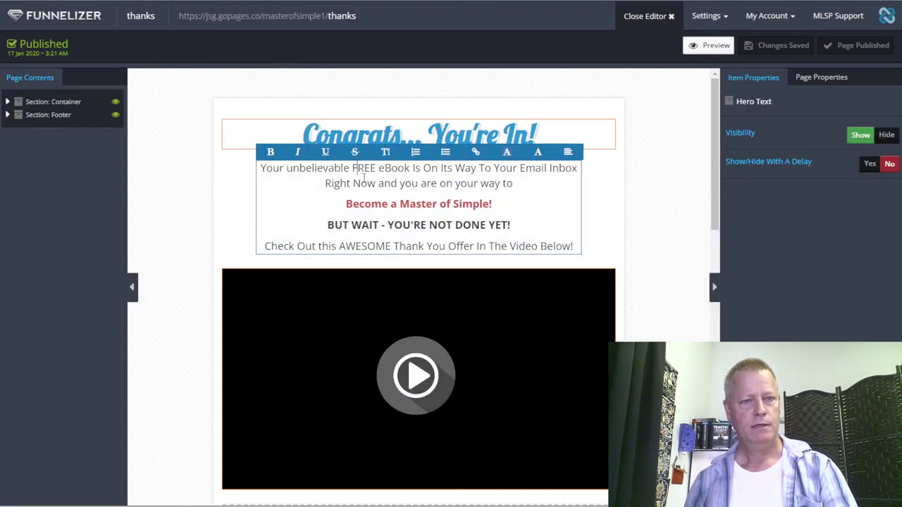
pyautogui.moveTo(260, 169); pyautogui.dragTo(586, 255)
pyautogui.hotkey('ctrl', 'c')
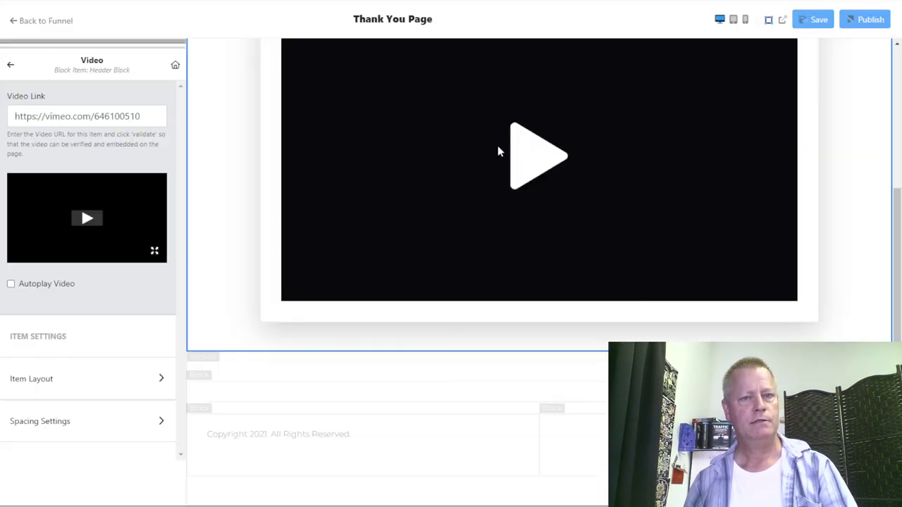
# Switch back to the Thank You Page editor and replace the whole subheadline text with the copied hero text.
pyautogui.scroll(3, 507, 149)
pyautogui.click(504, 181)
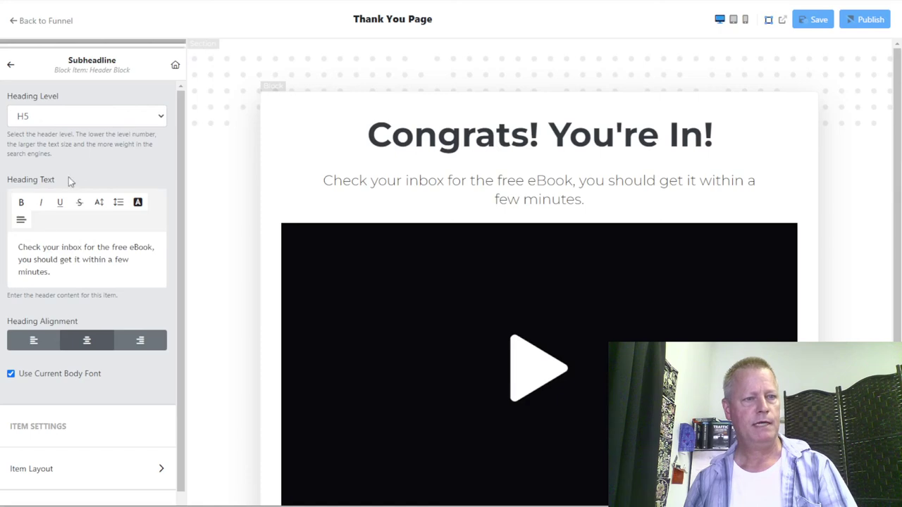
pyautogui.click(52, 244)
pyautogui.hotkey('ctrl', 'a')
pyautogui.hotkey('ctrl', 'v')
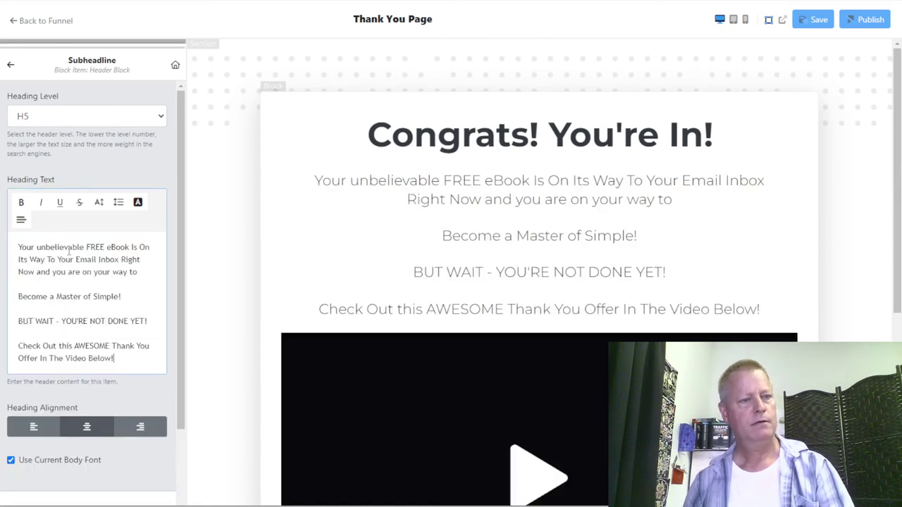
pyautogui.click(75, 262)
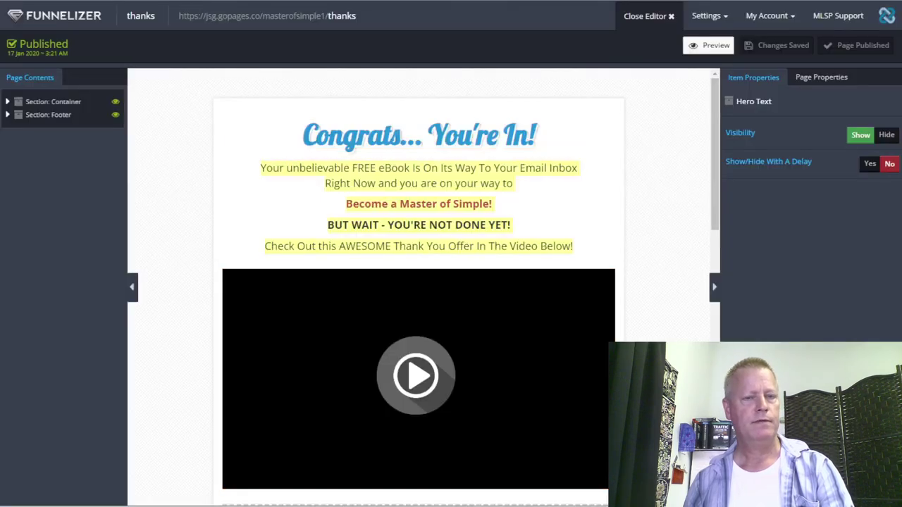
# Check the original formatting in Funnelizer and make the subheadline's line "BUT WAIT - YOU'RE NOT DONE YET!" bold.
pyautogui.click(411, 206)
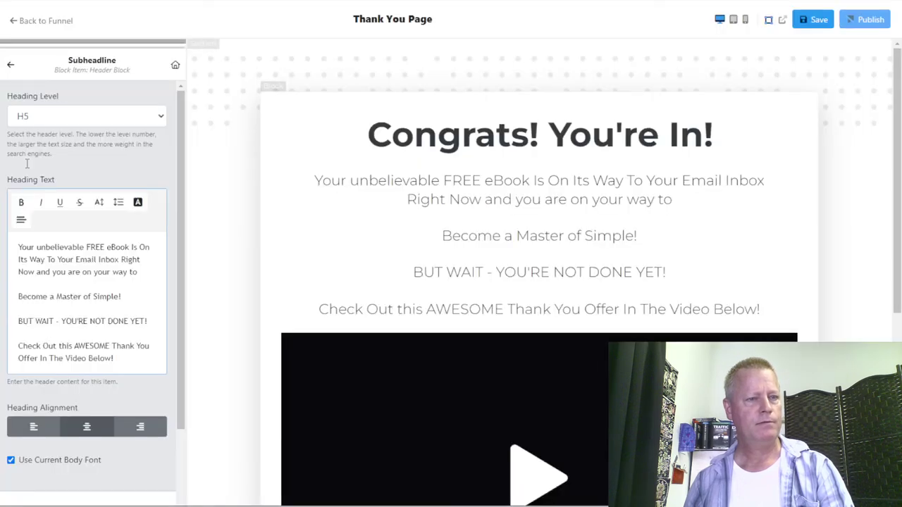
pyautogui.moveTo(17, 318); pyautogui.dragTo(149, 321)
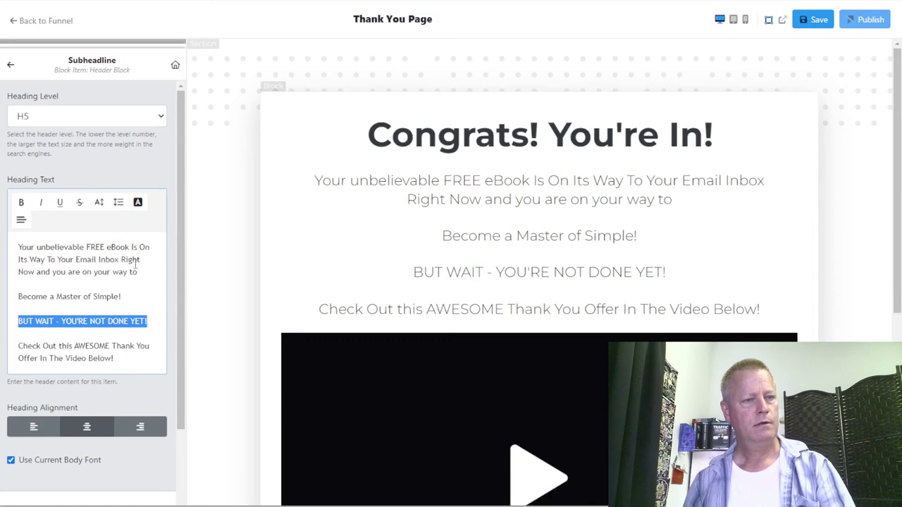
pyautogui.click(21, 204)
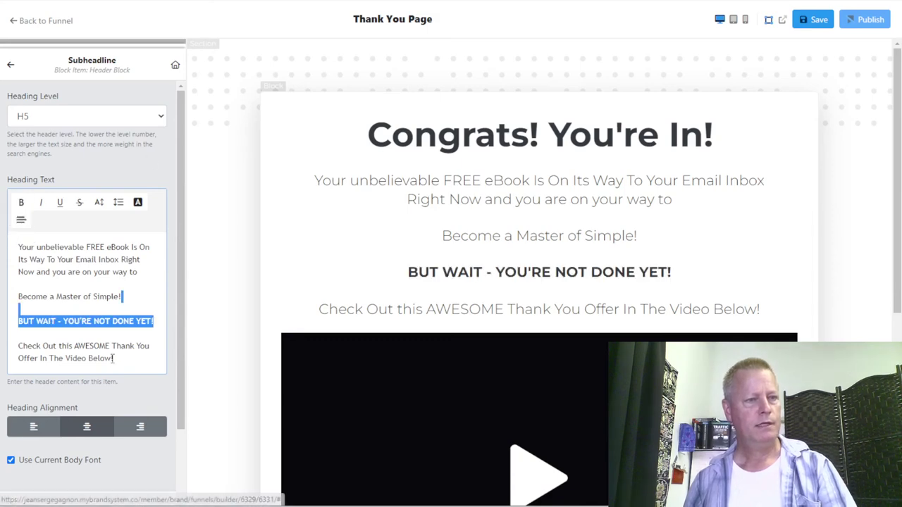
# Color the subheadline's line "Become a Master of Simple!" bright pink-red.
pyautogui.click(93, 272)
pyautogui.moveTo(17, 296); pyautogui.dragTo(129, 297)
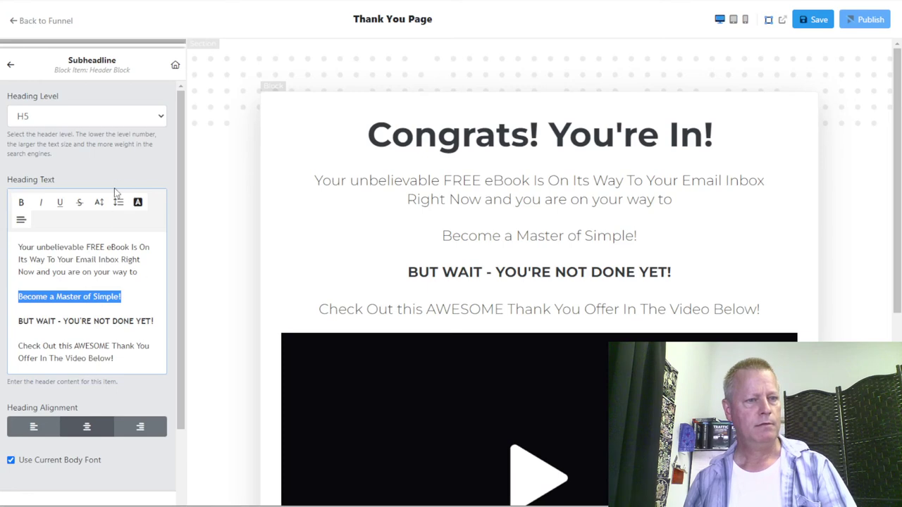
pyautogui.click(138, 203)
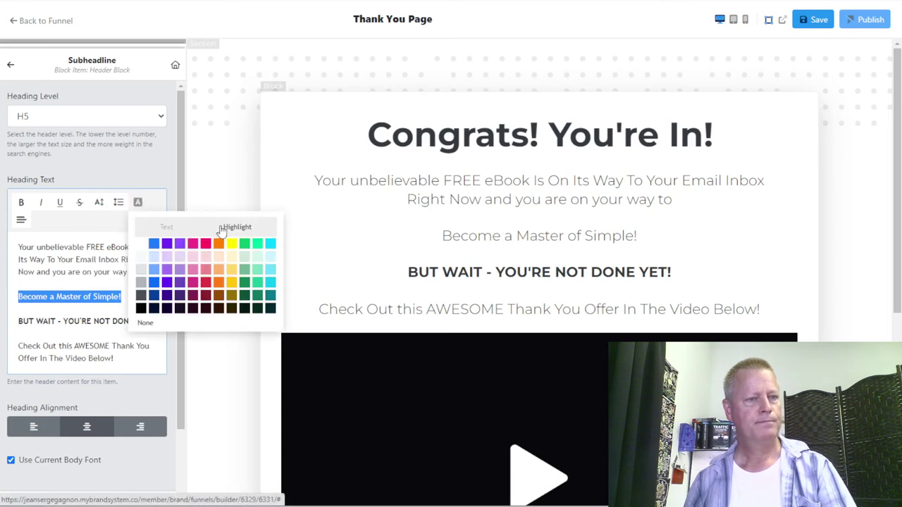
pyautogui.click(206, 272)
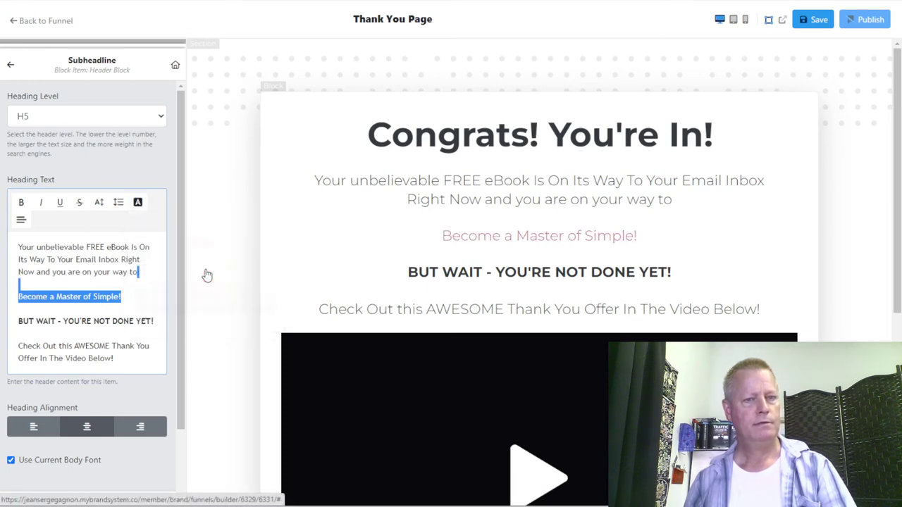
pyautogui.click(137, 202)
pyautogui.click(205, 243)
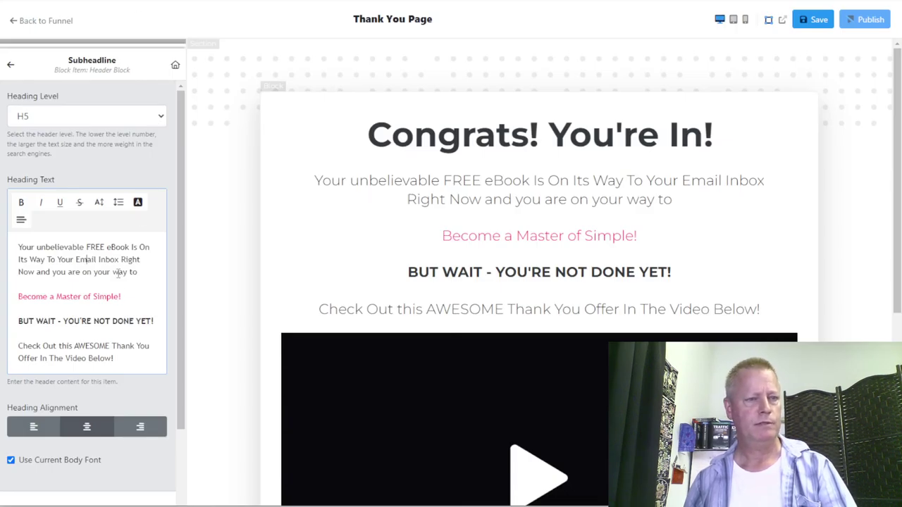
# Make the "Become a Master of Simple!" line bold and save and publish the Thank You Page.
pyautogui.moveTo(144, 302); pyautogui.dragTo(8, 300)
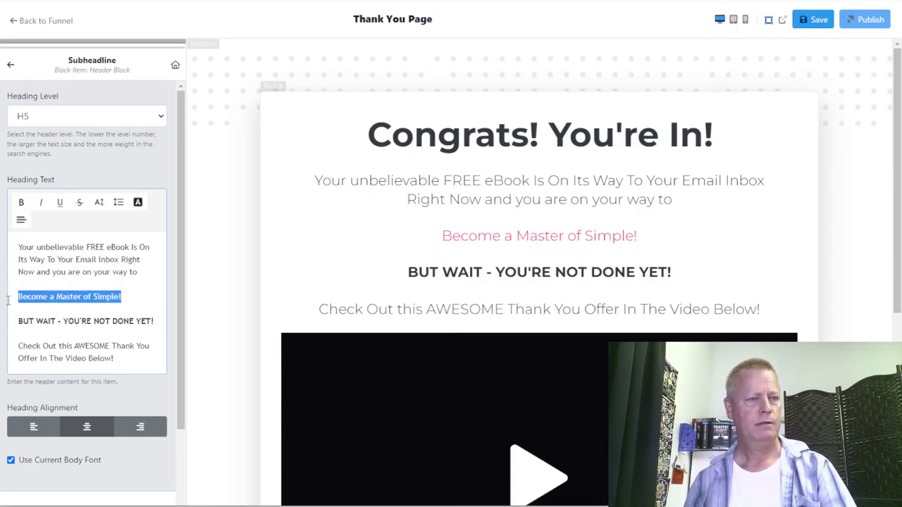
pyautogui.click(21, 203)
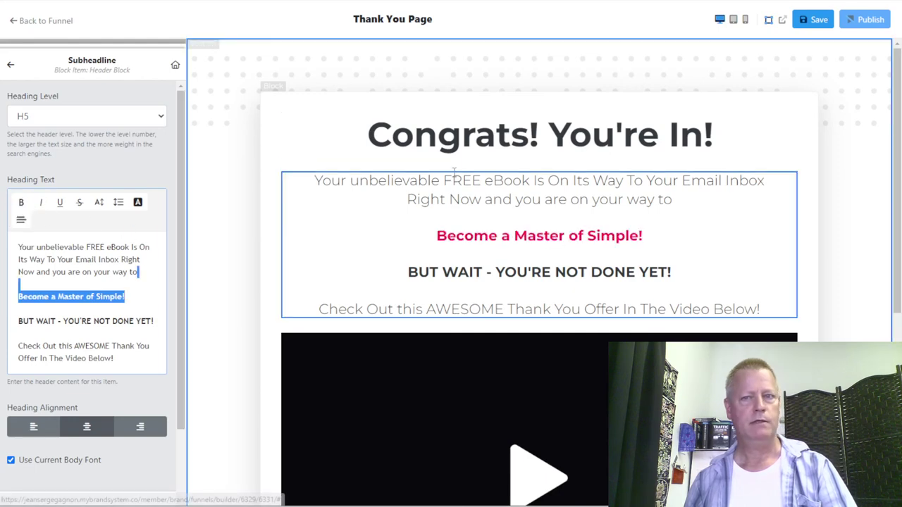
pyautogui.click(832, 21)
pyautogui.click(853, 22)
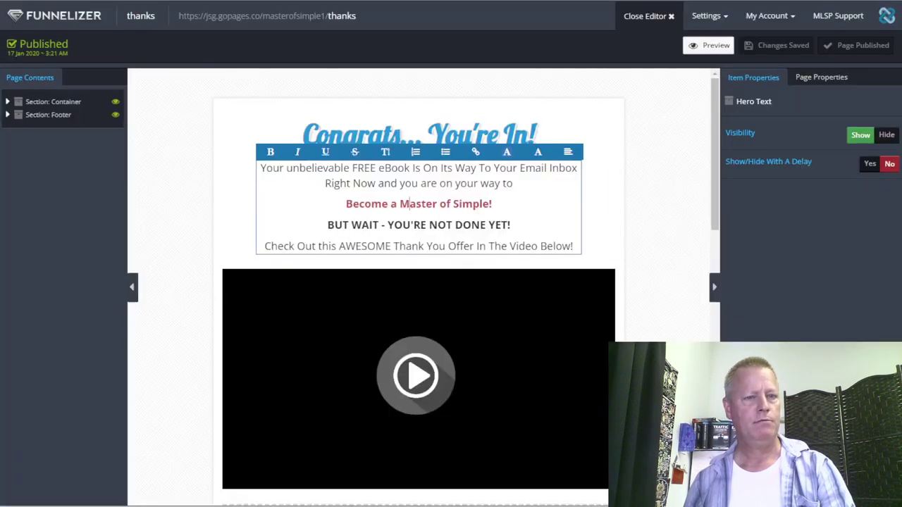
# Switch to Funnelizer and examine the thanks page's video choices and the subscription offer content below the video.
pyautogui.click(431, 348)
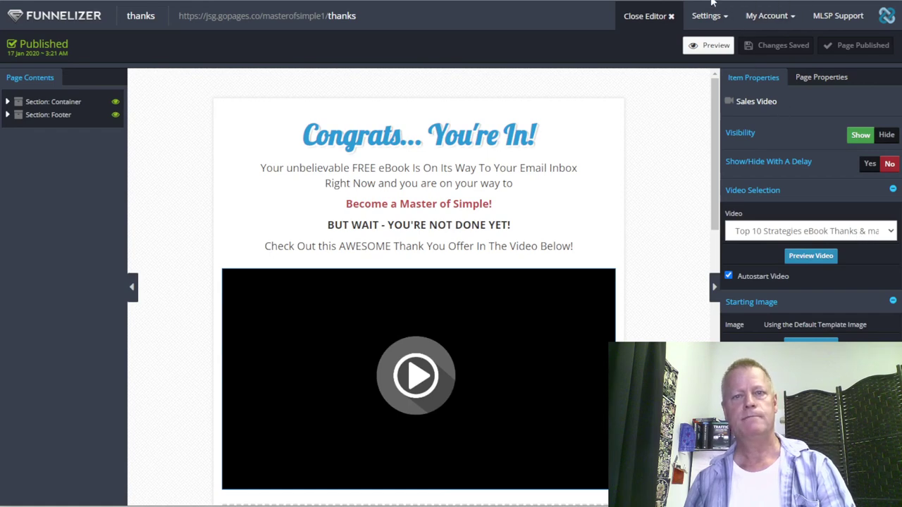
pyautogui.click(866, 234)
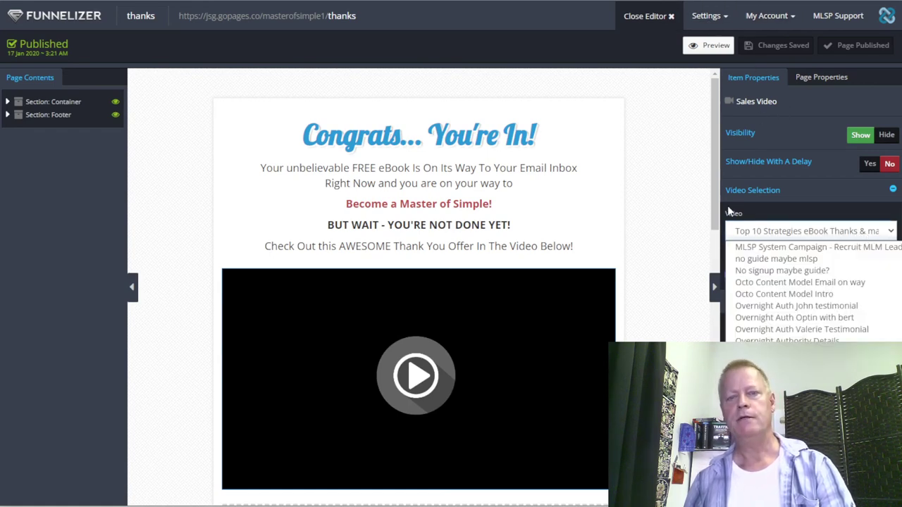
pyautogui.click(674, 177)
pyautogui.scroll(-4, 666, 298)
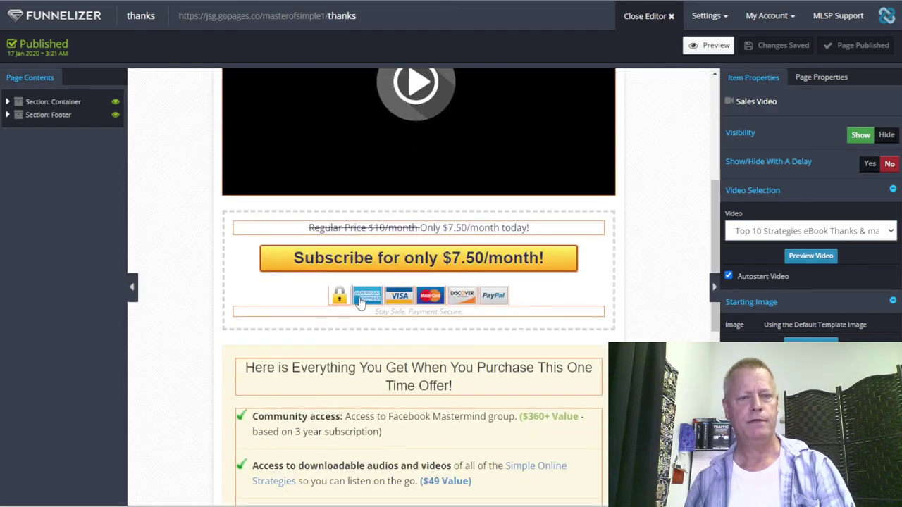
pyautogui.scroll(-3, 360, 301)
pyautogui.scroll(5, 425, 361)
pyautogui.scroll(-4, 424, 361)
pyautogui.scroll(-3, 425, 361)
pyautogui.scroll(10, 425, 361)
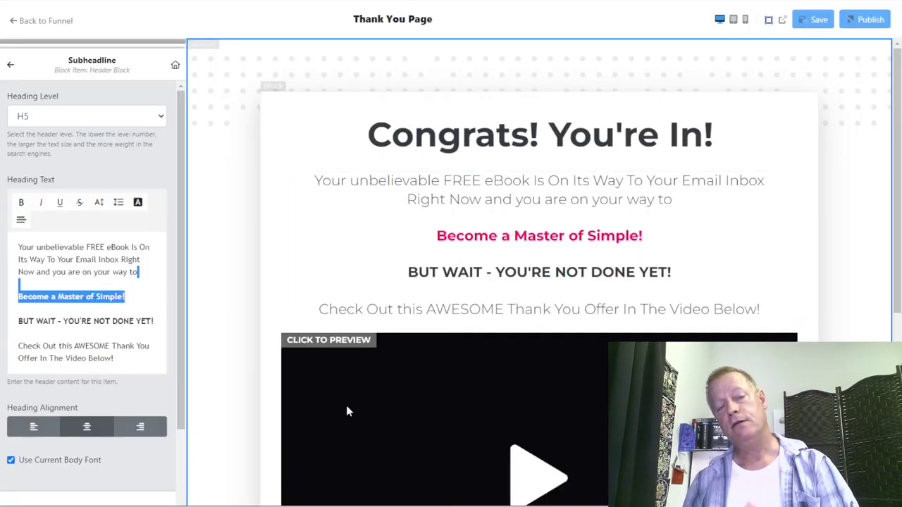
# Switch back to the Thank You Page editor, open the video item's settings and briefly play its linked video preview.
pyautogui.scroll(-3, 365, 471)
pyautogui.scroll(-3, 365, 472)
pyautogui.click(549, 173)
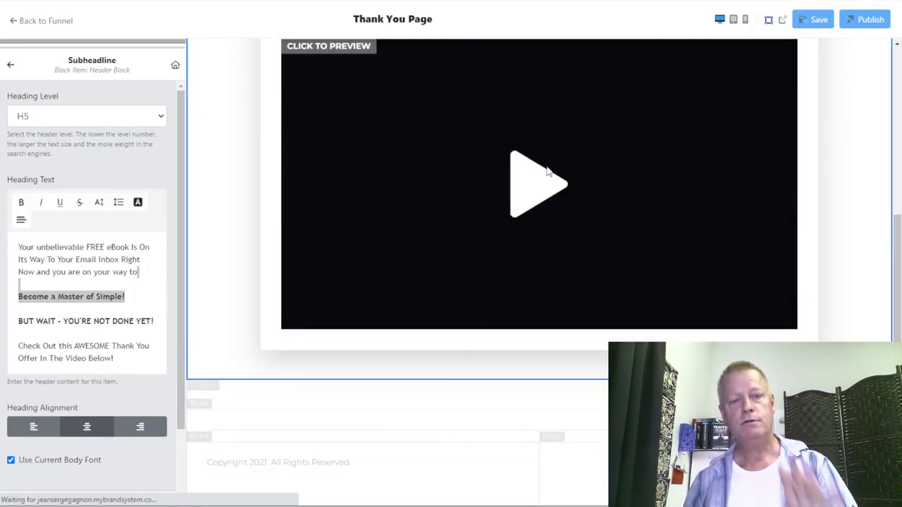
pyautogui.click(99, 116)
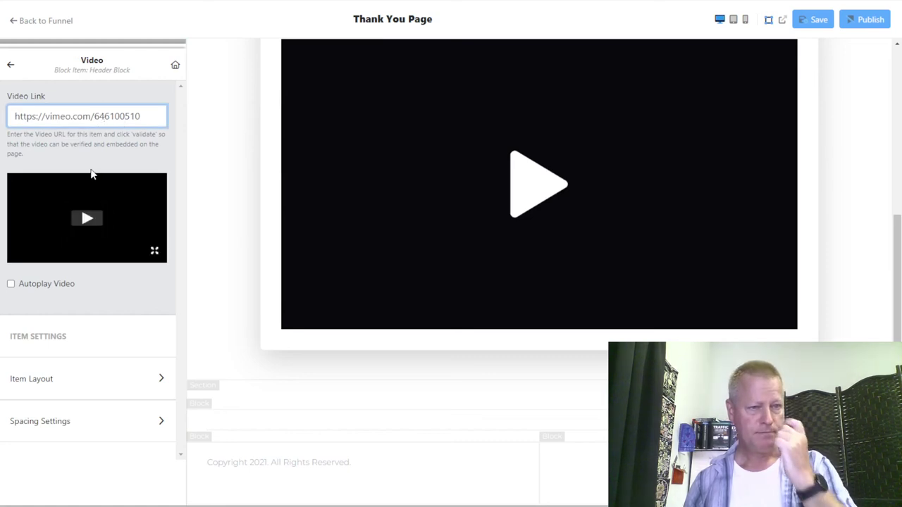
pyautogui.click(89, 220)
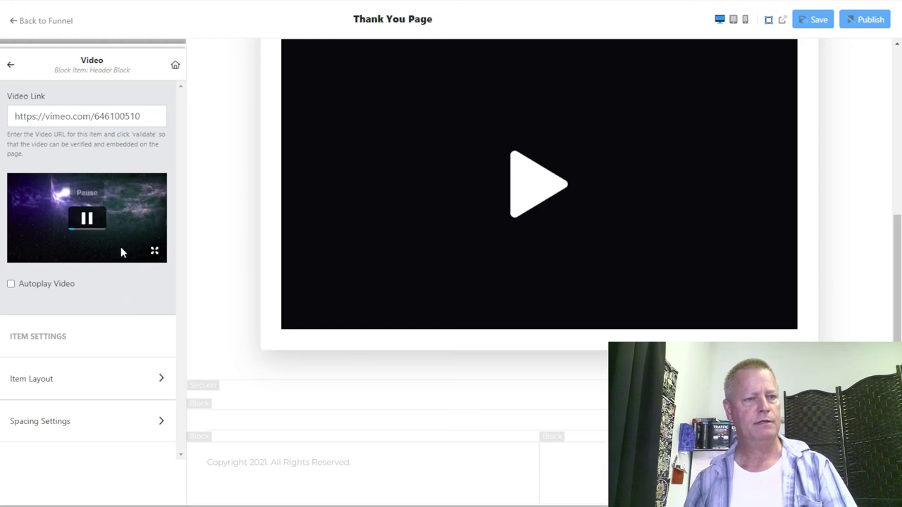
pyautogui.click(90, 219)
pyautogui.scroll(5, 739, 70)
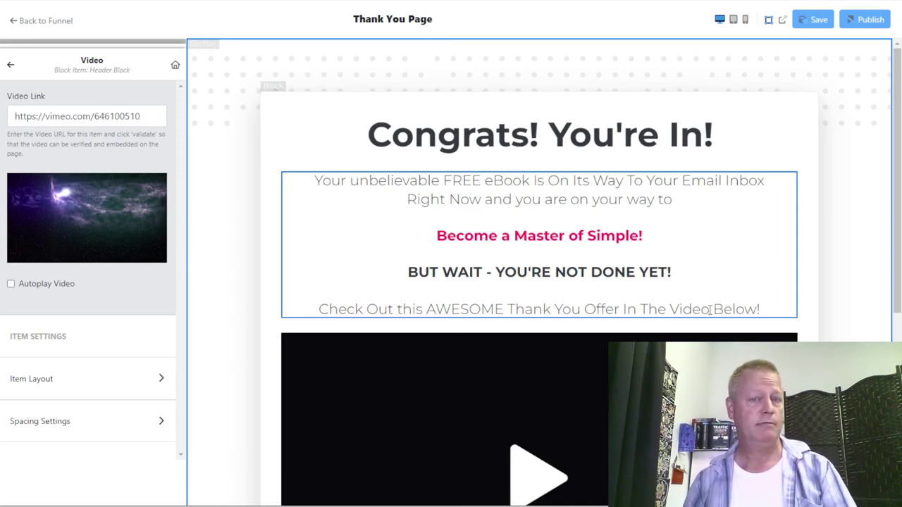
pyautogui.scroll(-4, 709, 308)
pyautogui.scroll(4, 631, 256)
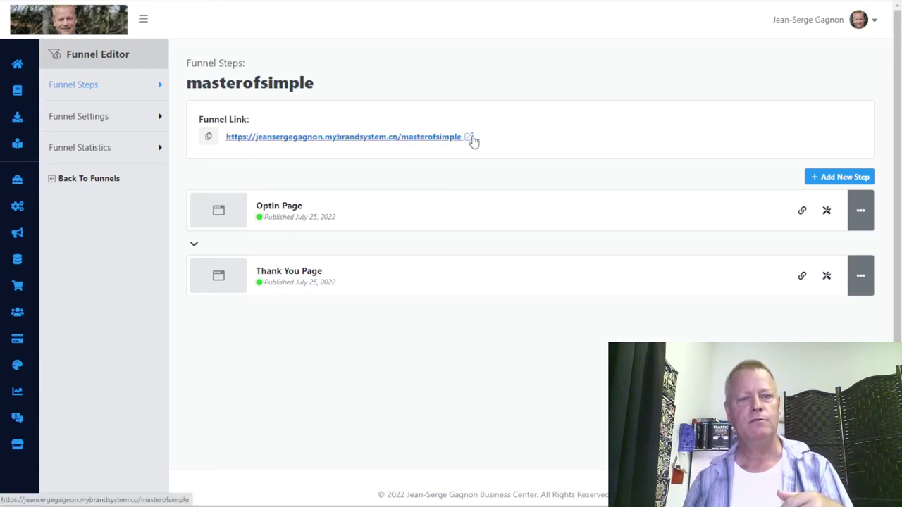
# Copy the masterofsimple funnel link and open it in a new incognito window to review the opt-in page.
pyautogui.rightClick(441, 144)
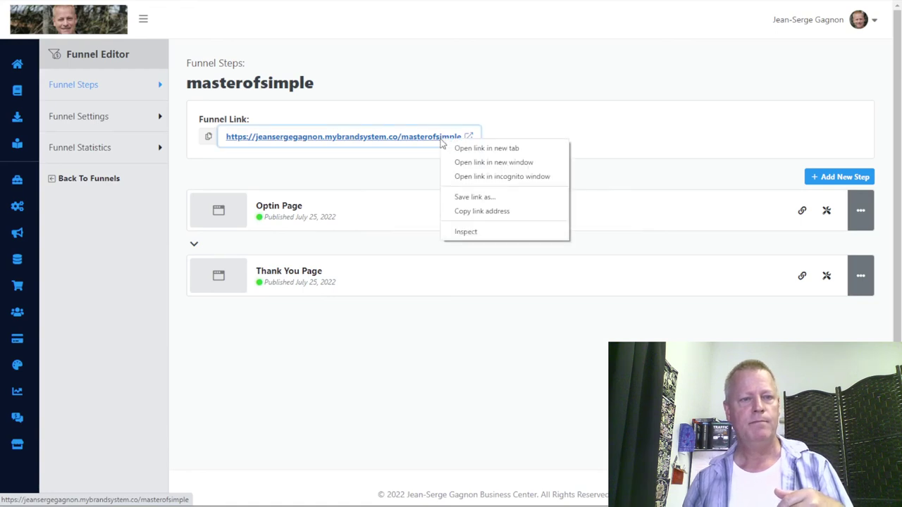
pyautogui.click(580, 131)
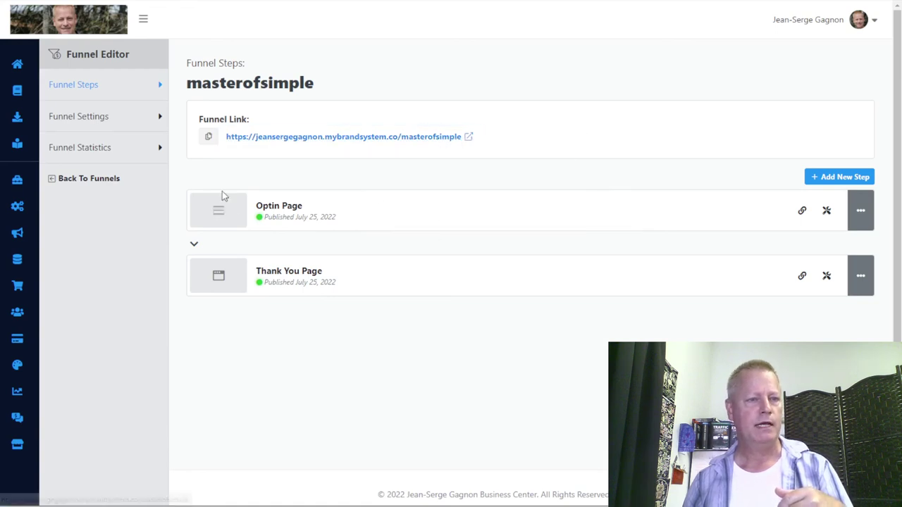
pyautogui.click(209, 138)
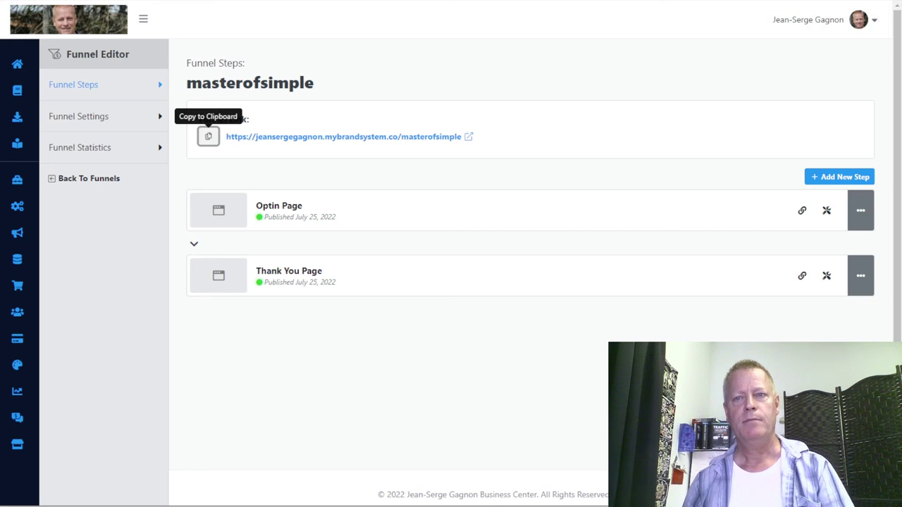
pyautogui.hotkey('alt', 'f')
pyautogui.click(814, 17)
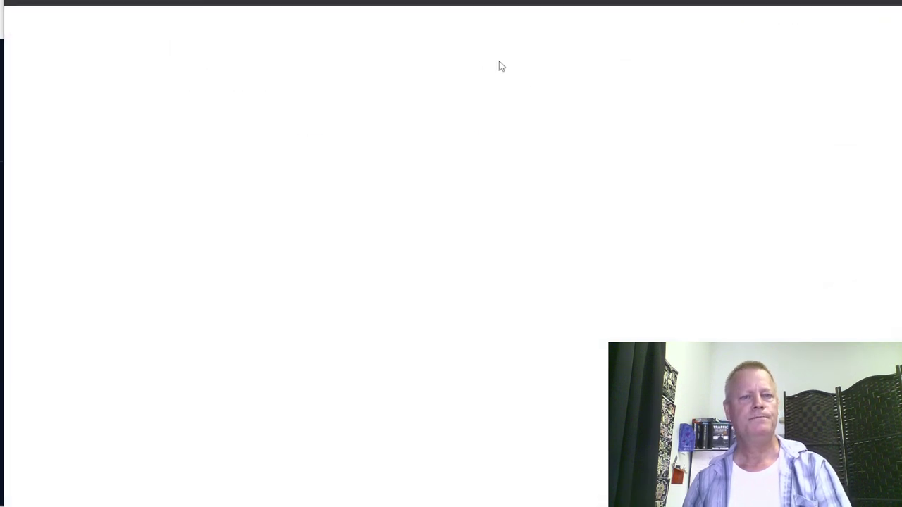
pyautogui.hotkey('ctrl', 'v')
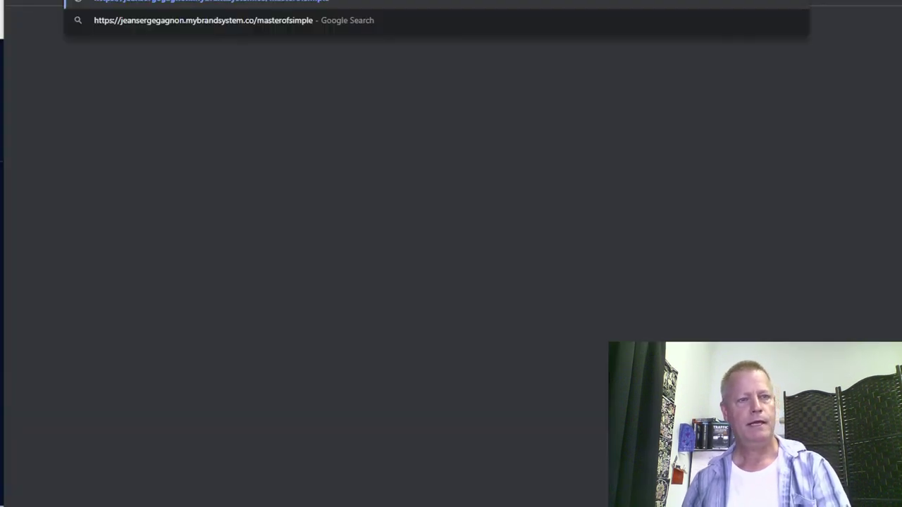
pyautogui.press('Return')
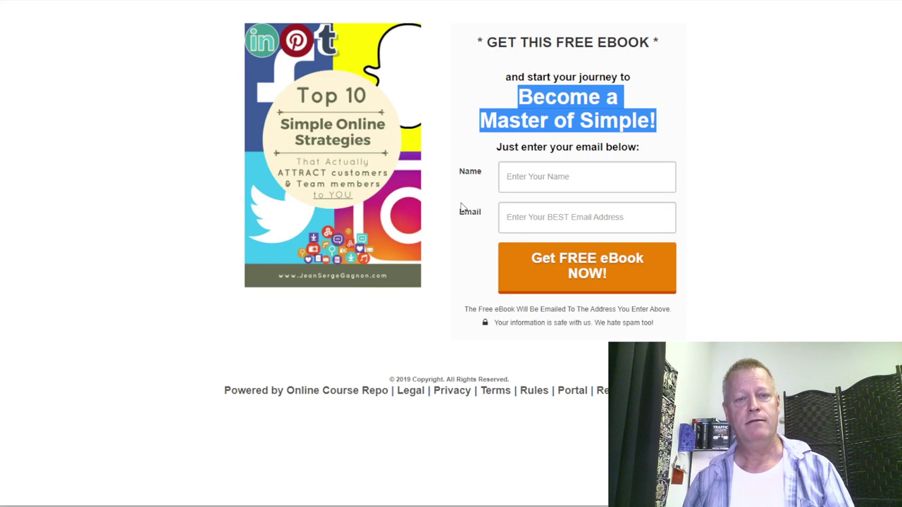
pyautogui.click(725, 188)
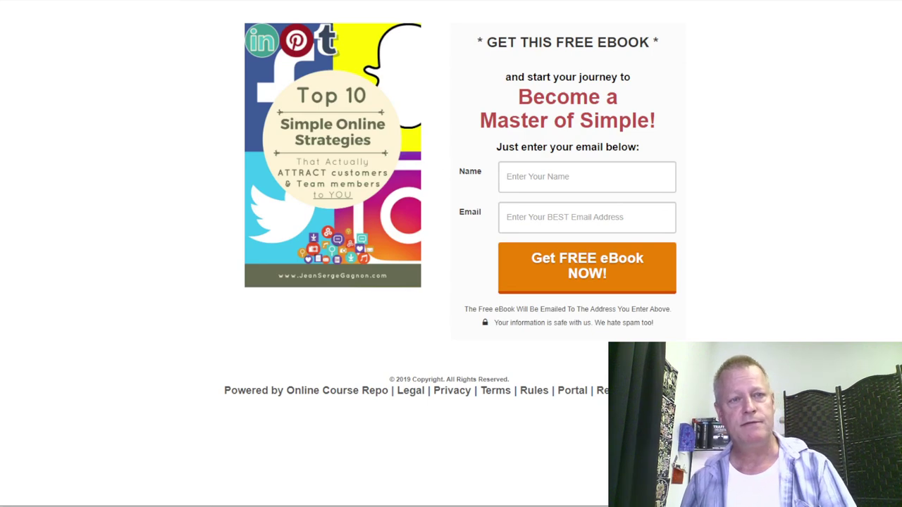
pyautogui.hotkey('ctrl', 'w')
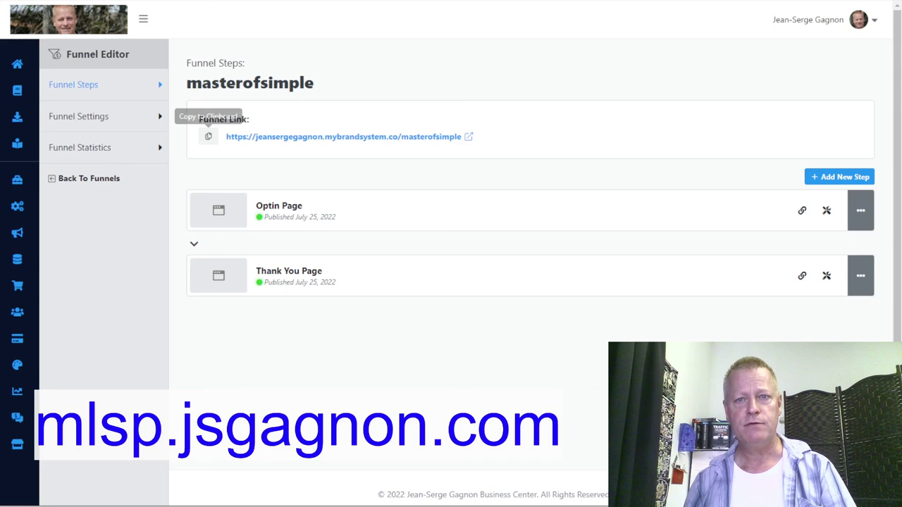
# Open a new browser tab and try to enter an address beginning with "mlsp.".
pyautogui.click(208, 136)
pyautogui.hotkey('ctrl', 't')
pyautogui.click(451, 187)
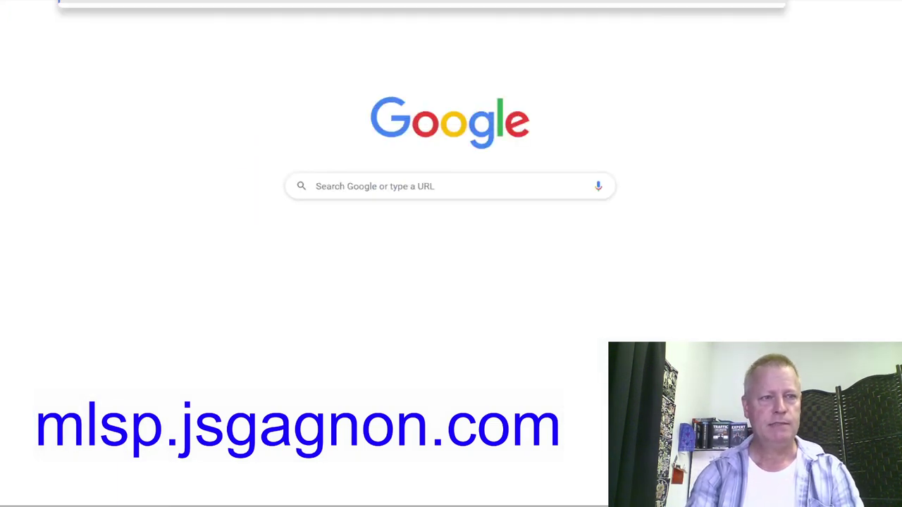
pyautogui.write('mlsp.')
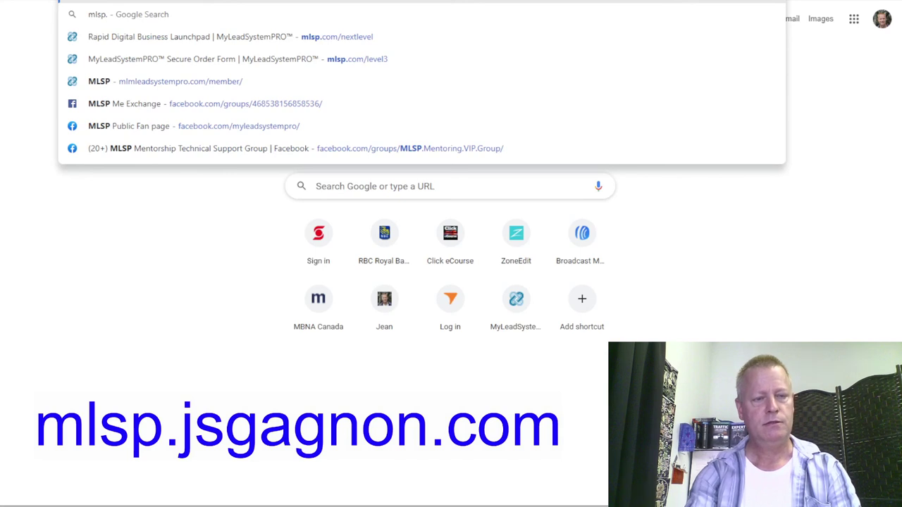
pyautogui.press('Return')
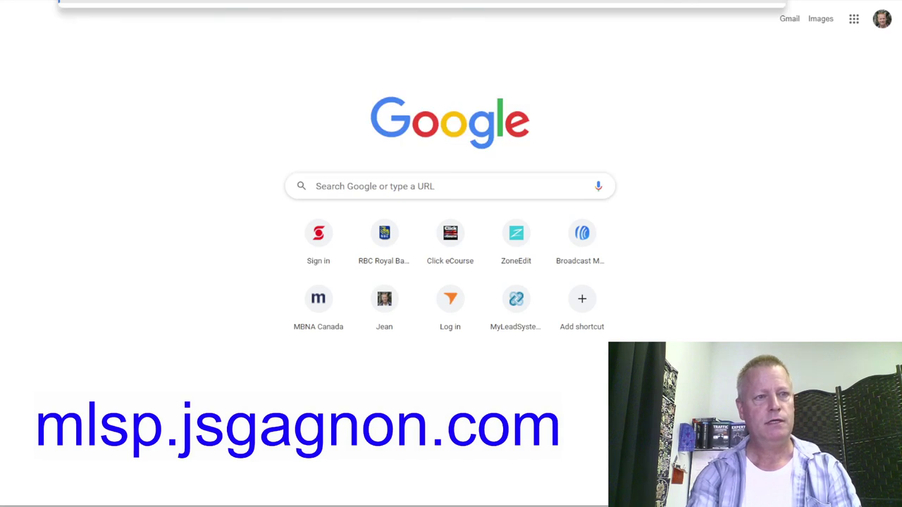
pyautogui.press('Return')
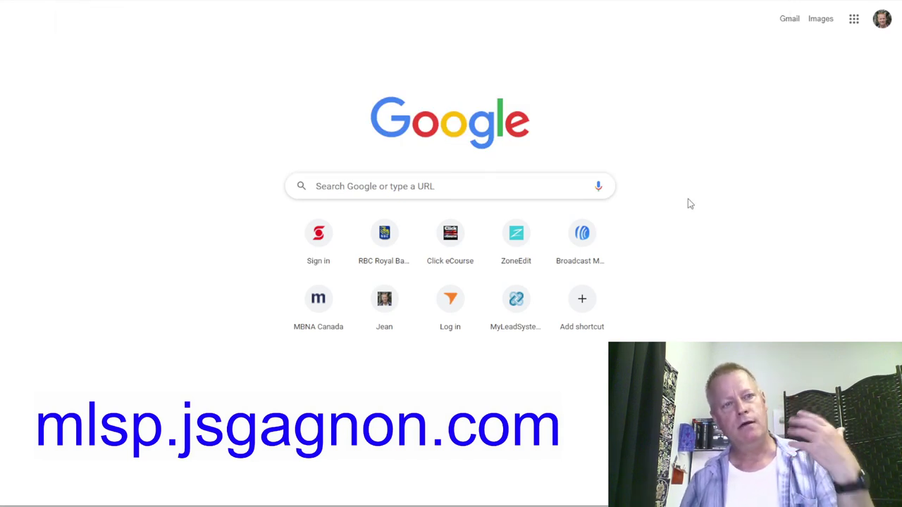